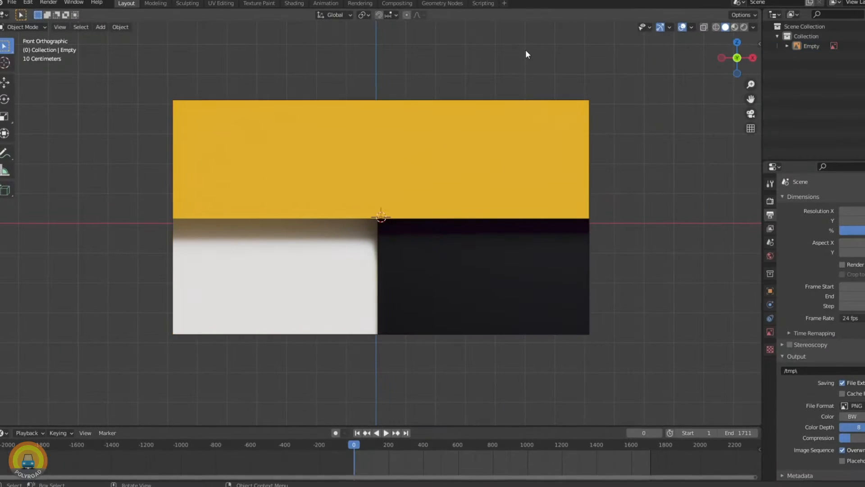
# Add a plane, move it over the reference image and rotate it about the X axis to face the front view
pyautogui.hotkey('shift', 'a')
pyautogui.moveTo(525, 50)
pyautogui.click(582, 51)
pyautogui.scroll(-6, 423, 192)
pyautogui.press('g')
pyautogui.click(368, 231)
pyautogui.scroll(6, 363, 225)
pyautogui.write('rx8')
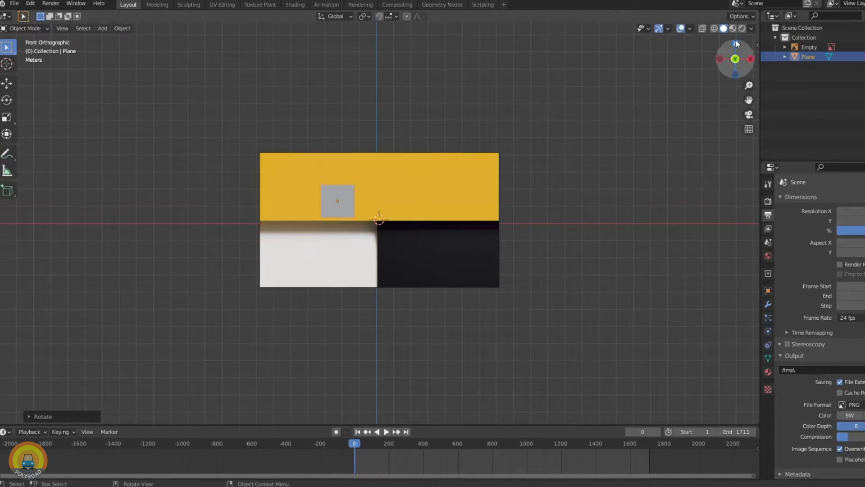
# Show the viewport in Material Preview, then scale the plane and reposition it in the front view
pyautogui.click(733, 28)
pyautogui.scroll(3, 393, 189)
pyautogui.press('s')
pyautogui.click(703, 265)
pyautogui.press('g')
pyautogui.click(753, 171)
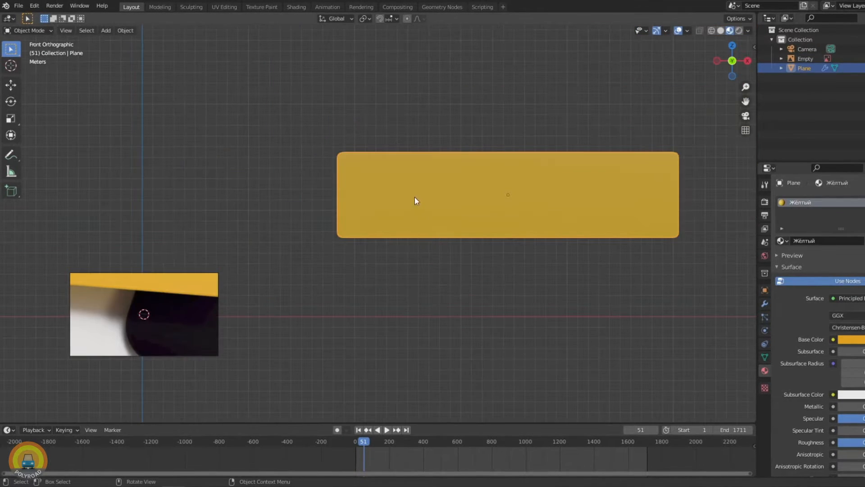
# Add the white plate and place a duplicate of it below the original
pyautogui.hotkey('shift', 'a')
pyautogui.click(436, 218)
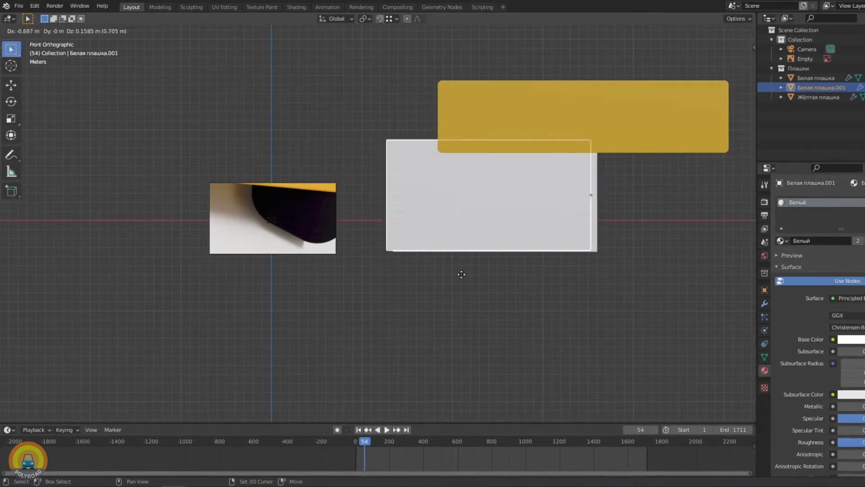
pyautogui.hotkey('shift', 'd')
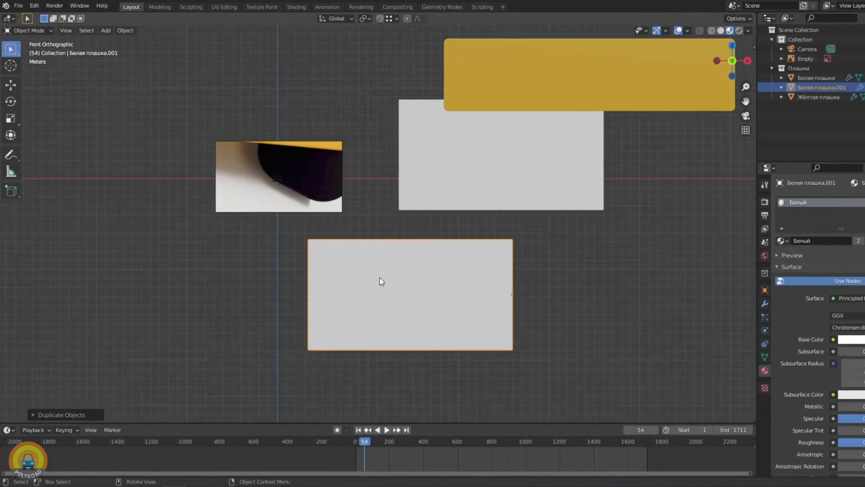
# Open the duplicated white plate for mesh editing in wireframe display
pyautogui.press('Tab')
pyautogui.scroll(3, 385, 276)
pyautogui.scroll(-6, 413, 255)
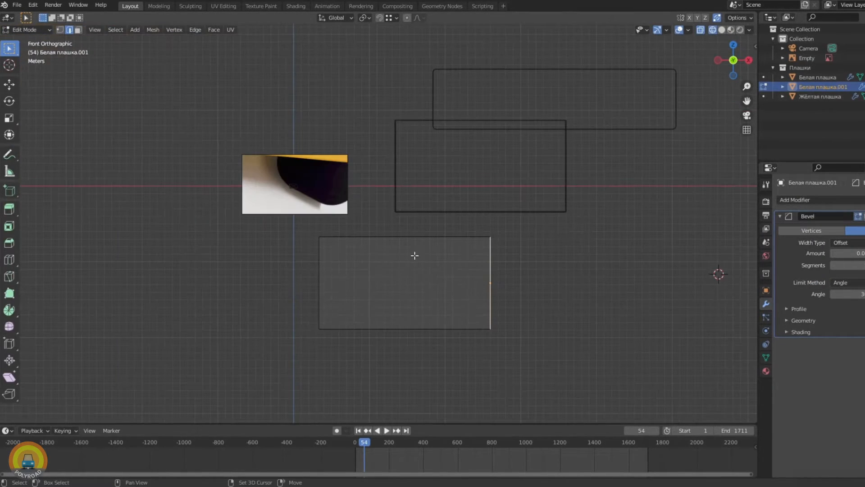
pyautogui.scroll(3, 344, 253)
pyautogui.moveTo(368, 260); pyautogui.dragTo(421, 292, button='middle')
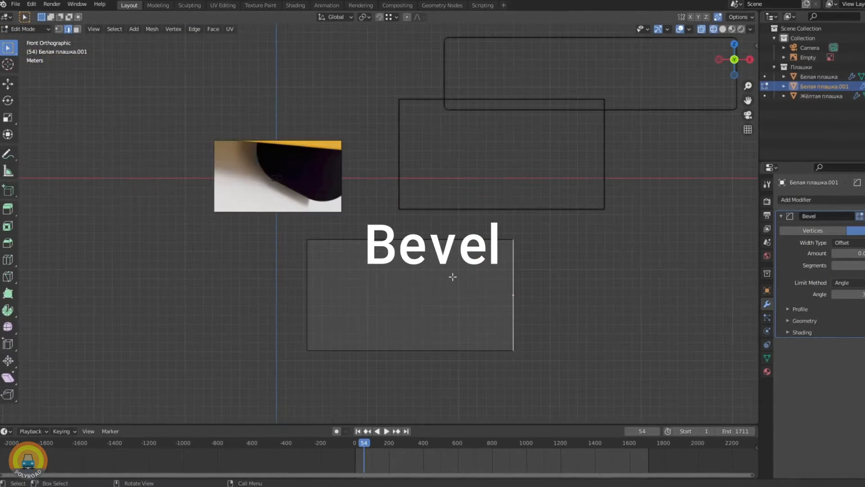
# Add a Bevel modifier with 3 segments to the cube to round its edges
pyautogui.click(806, 203)
pyautogui.click(671, 239)
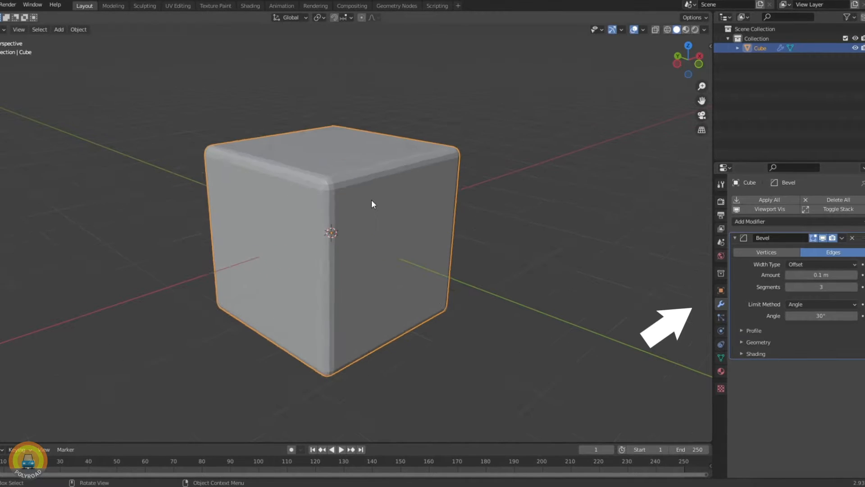
pyautogui.scroll(2, 371, 201)
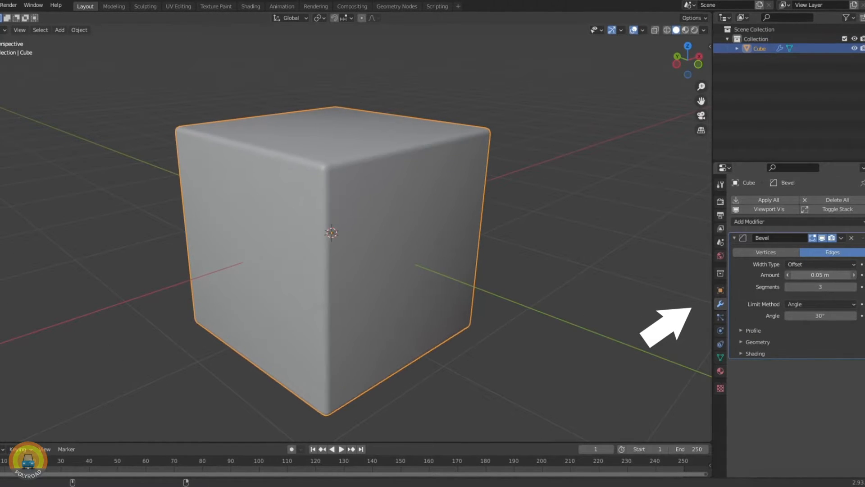
pyautogui.moveTo(432, 234); pyautogui.dragTo(609, 251, button='middle')
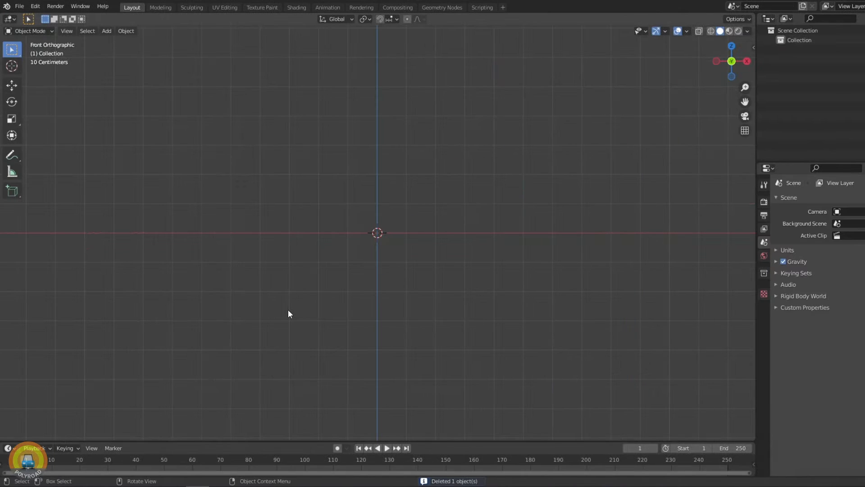
# Add a camera at the origin and view the scene through it
pyautogui.hotkey('shift', 'a')
pyautogui.click(288, 310)
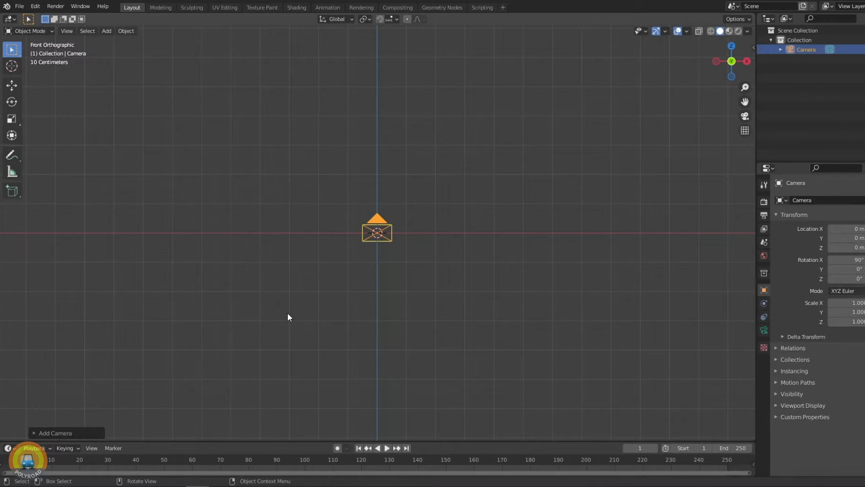
pyautogui.press('KP_0')
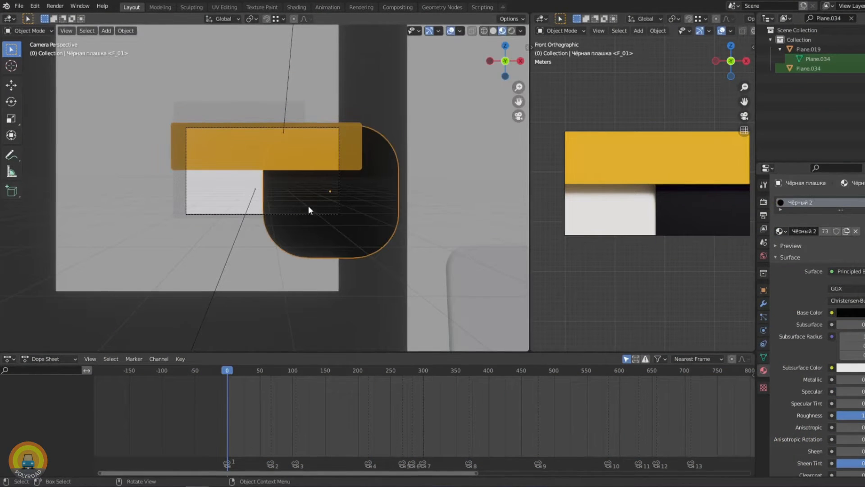
# Examine the layout of the yellow, white and black plates from outside the camera and through the camera frame
pyautogui.moveTo(291, 210); pyautogui.dragTo(299, 214, button='middle')
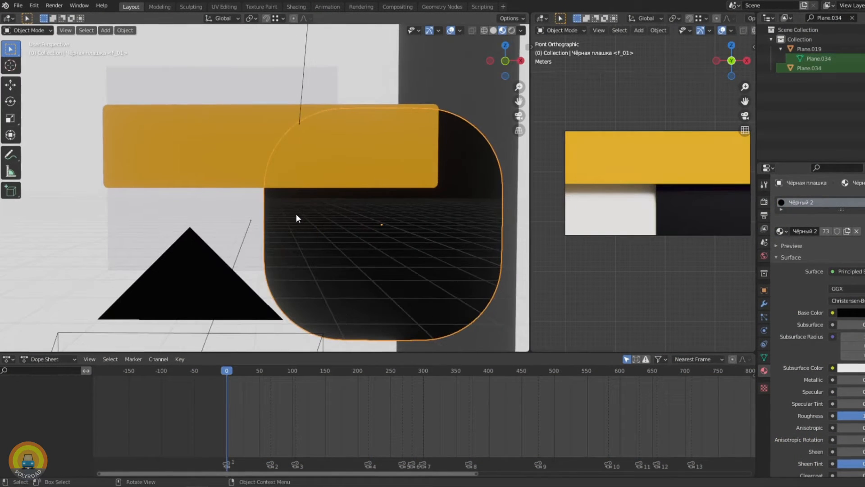
pyautogui.press('KP_0')
pyautogui.scroll(4, 296, 214)
pyautogui.scroll(-1, 296, 215)
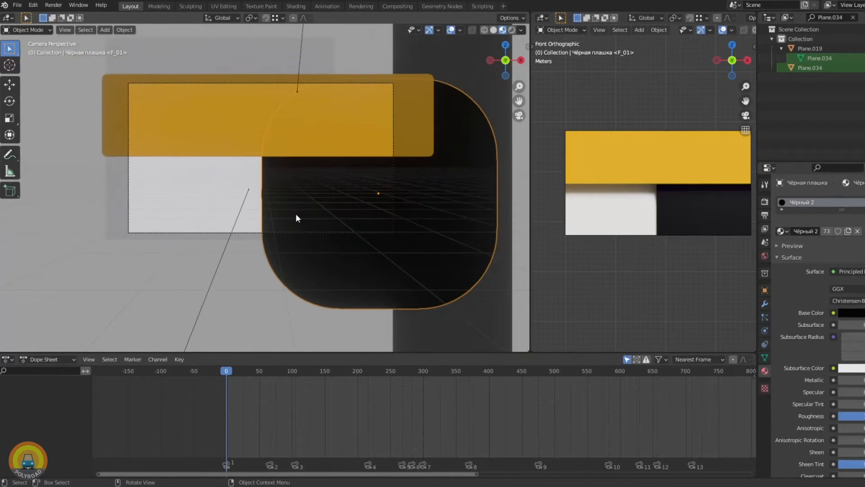
pyautogui.scroll(-2, 296, 214)
pyautogui.scroll(1, 296, 214)
pyautogui.click(247, 190)
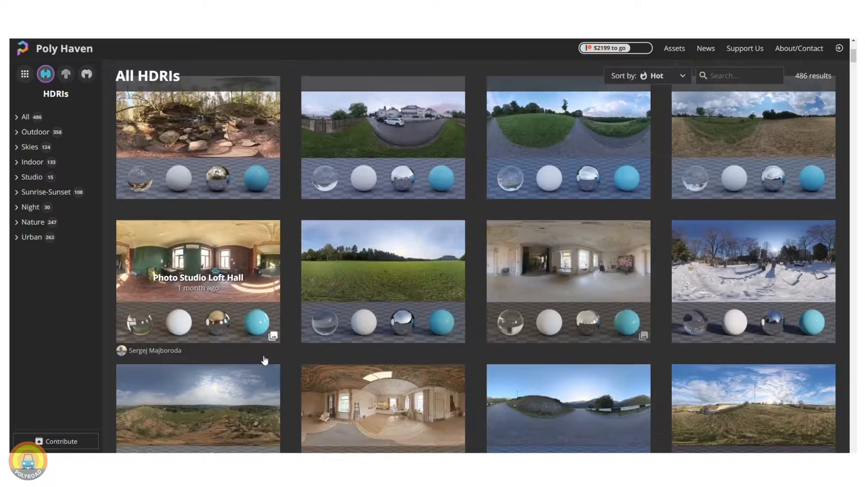
# Switch to Poly Haven and browse the HDRI library for an environment map
pyautogui.scroll(-6, 265, 359)
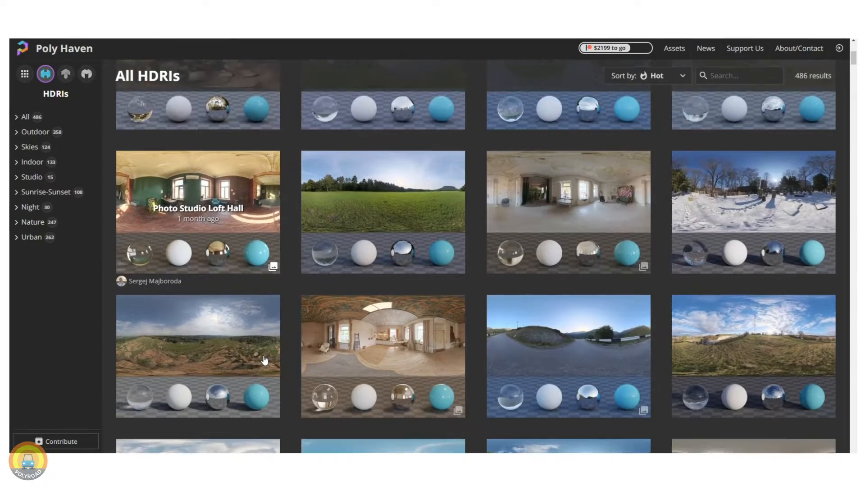
pyautogui.scroll(-6, 264, 359)
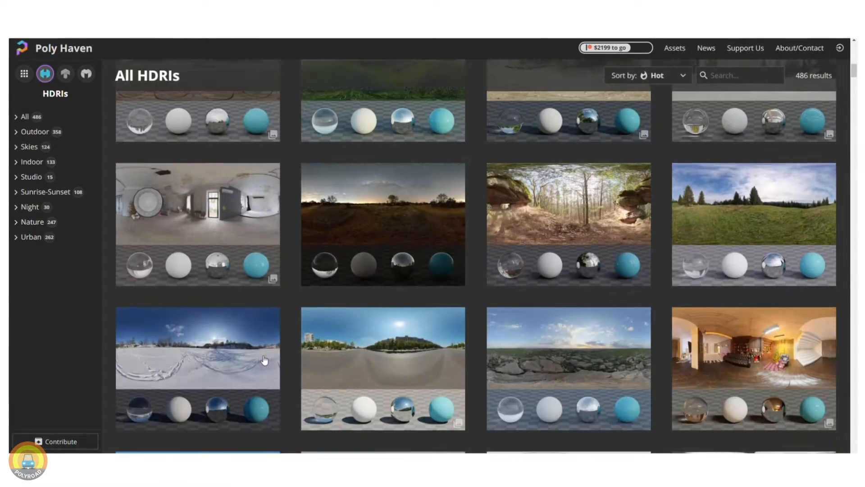
pyautogui.click(306, 208)
pyautogui.click(275, 419)
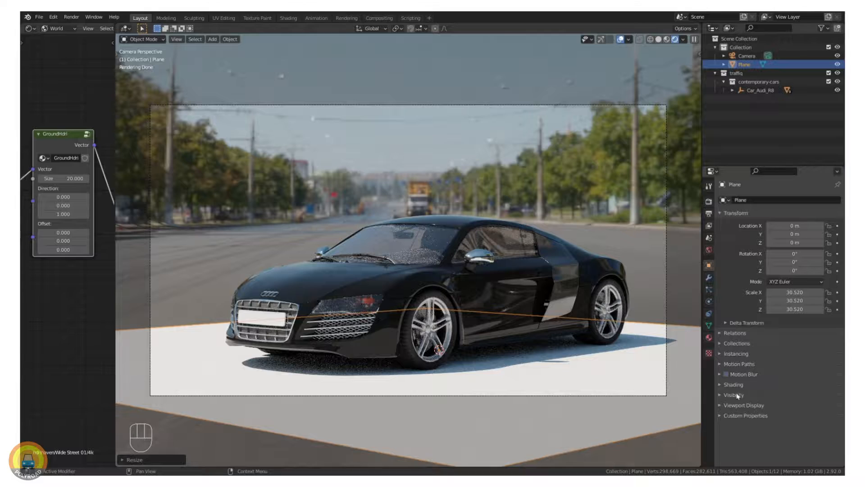
# In Blender, enable Shadow Catcher in the visibility settings of the ground plane under the car
pyautogui.click(733, 394)
pyautogui.scroll(-5, 758, 385)
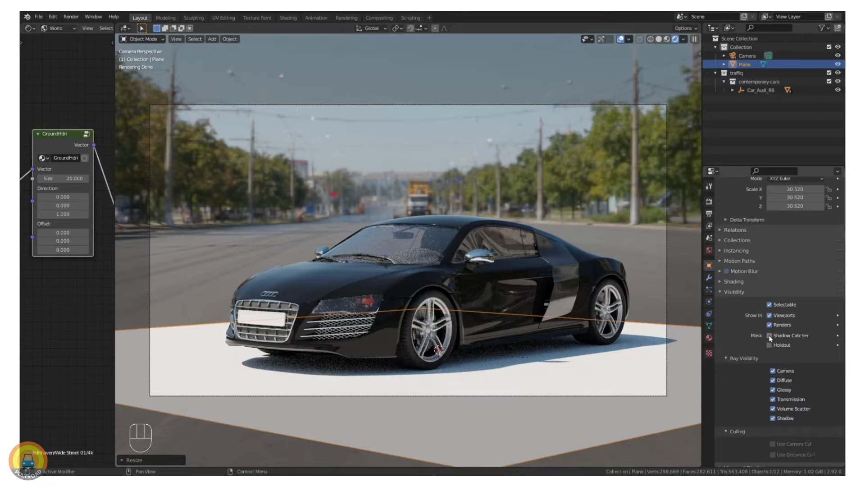
pyautogui.click(770, 335)
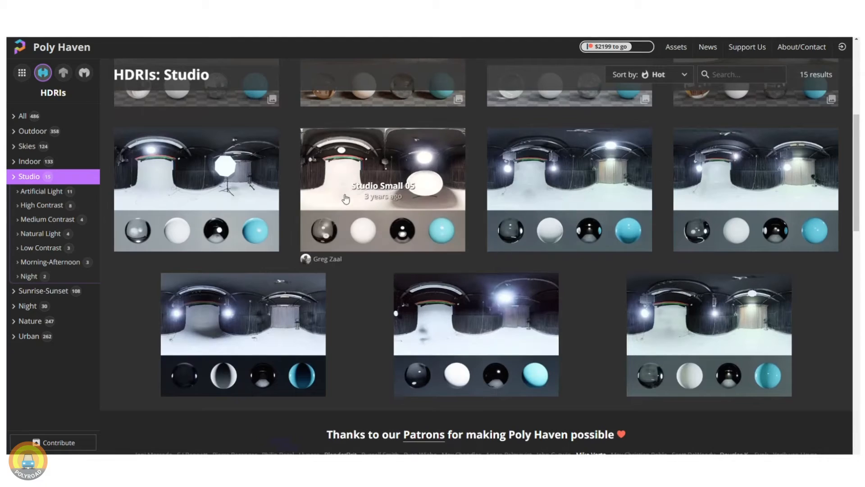
# Open the Studio Small 03 HDRI from Poly Haven's Studio category and examine its lighting setup
pyautogui.click(215, 184)
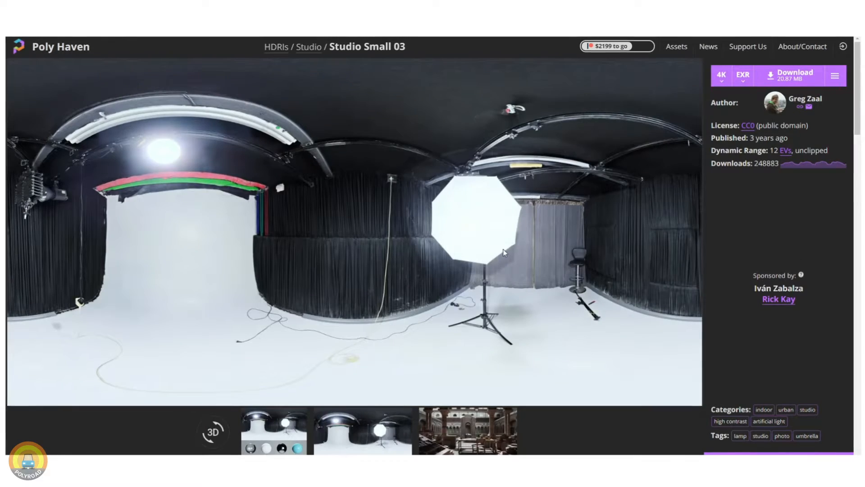
pyautogui.scroll(-2, 504, 252)
pyautogui.scroll(1, 504, 252)
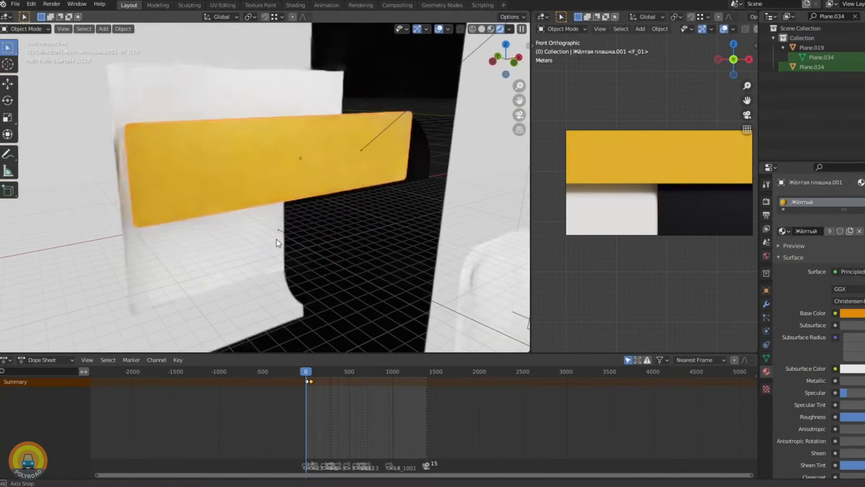
# Return to Blender, show the set of plates from the front and save the project
pyautogui.moveTo(277, 243); pyautogui.dragTo(250, 235, button='middle')
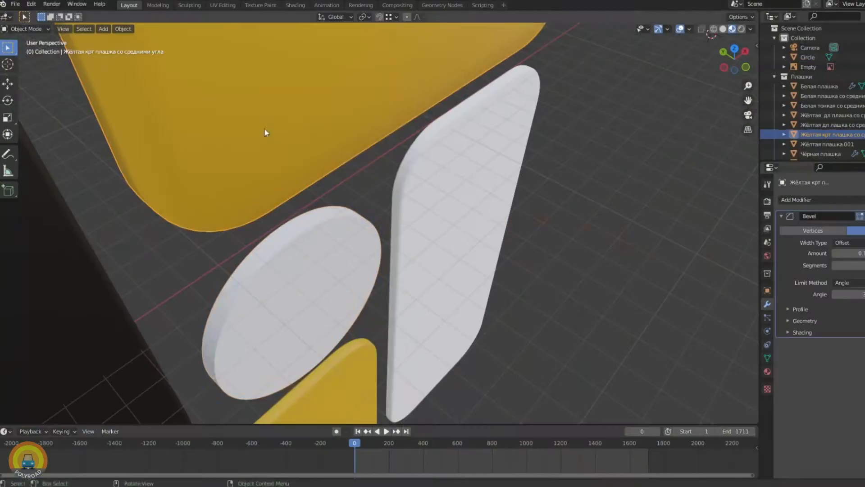
pyautogui.press('KP_1')
pyautogui.hotkey('ctrl', 's')
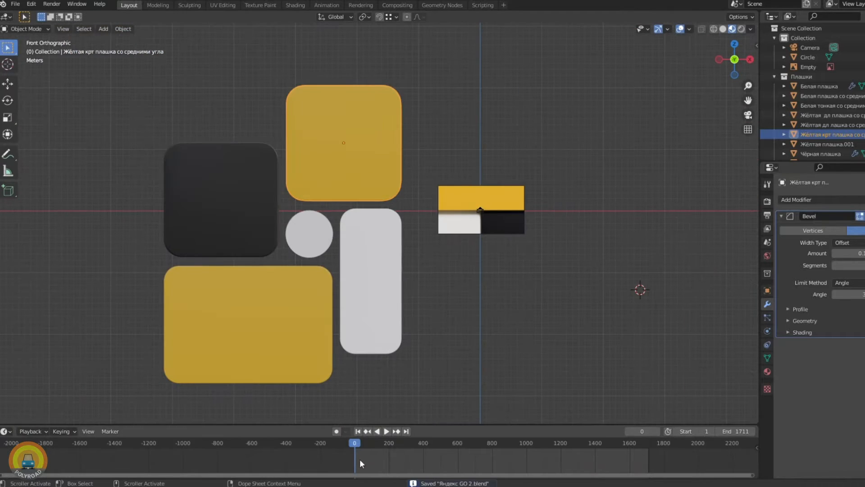
# Play and scrub the reference animation up to about frame 287 to examine how the plates and red marker are arranged
pyautogui.press('space')
pyautogui.scroll(5, 473, 205)
pyautogui.keyDown('shift'); pyautogui.moveTo(609, 171); pyautogui.dragTo(350, 199, button='middle'); pyautogui.keyUp('shift')
pyautogui.scroll(4, 350, 199)
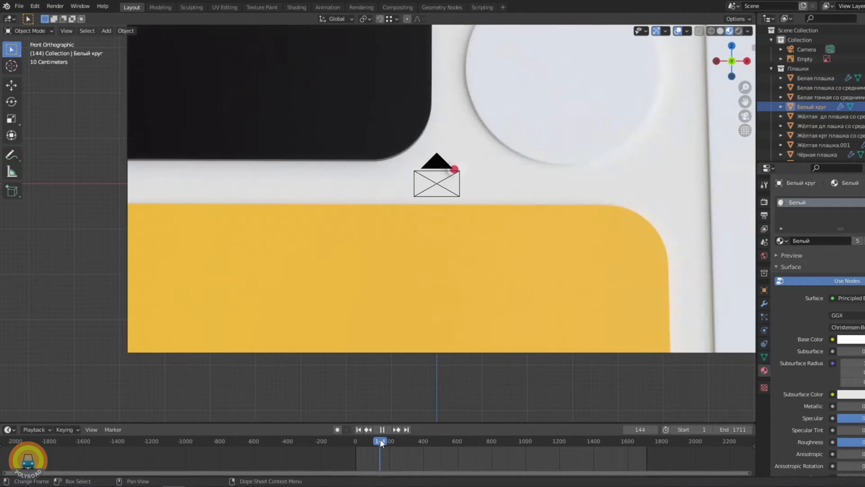
pyautogui.moveTo(380, 441); pyautogui.dragTo(381, 442)
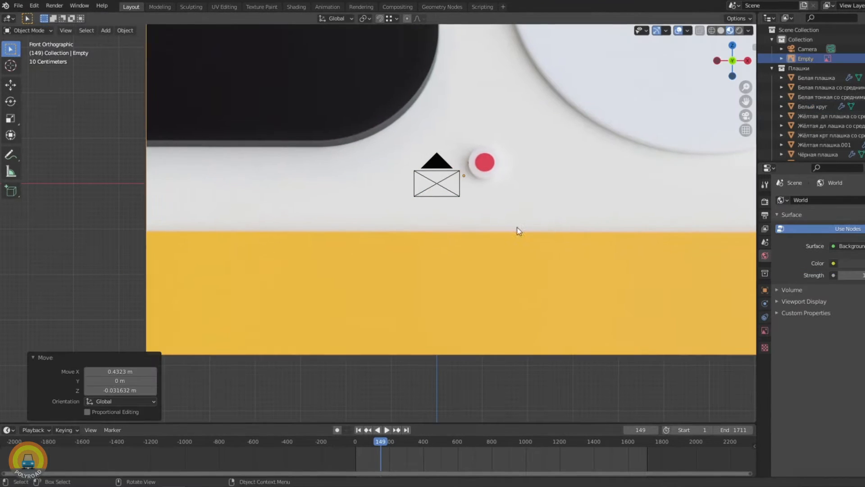
pyautogui.press('space')
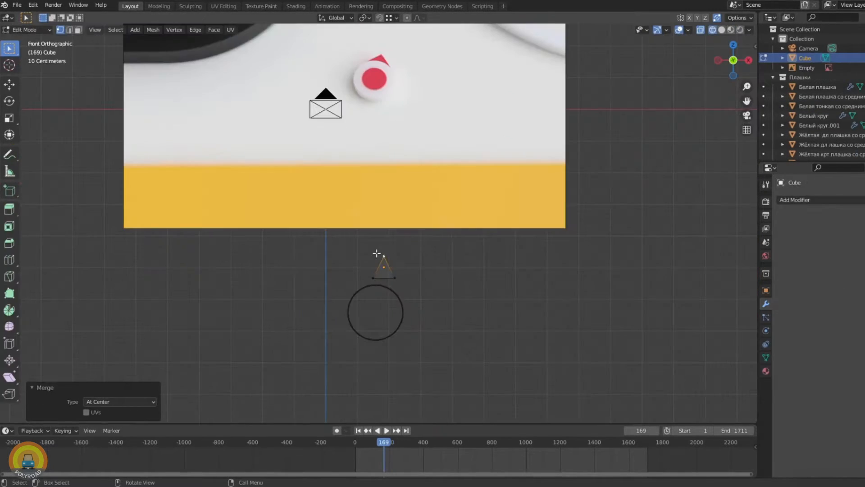
pyautogui.scroll(4, 391, 299)
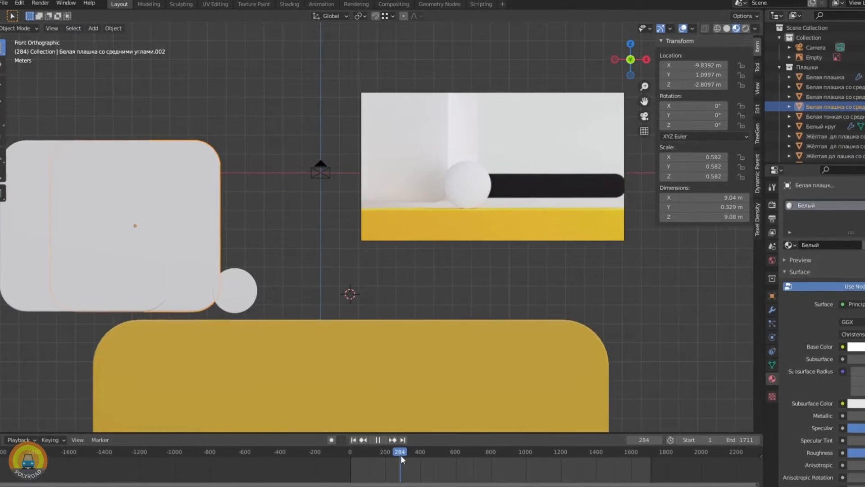
pyautogui.moveTo(404, 461); pyautogui.dragTo(397, 478)
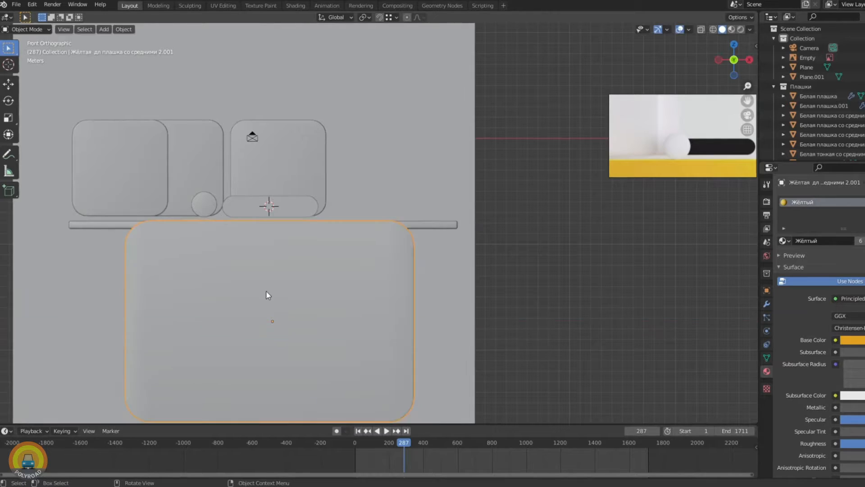
# Edit the white background plate's mesh in wireframe and move its right-side vertices along the X axis
pyautogui.scroll(-5, 267, 292)
pyautogui.scroll(3, 394, 279)
pyautogui.press('Tab')
pyautogui.hotkey('shift', 'z')
pyautogui.moveTo(356, 192); pyautogui.dragTo(482, 416)
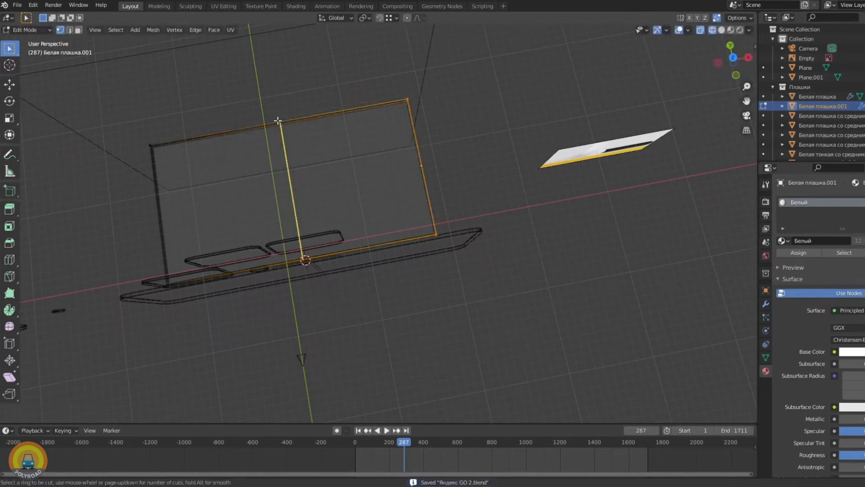
pyautogui.press('g')
pyautogui.press('x')
pyautogui.click(293, 100)
# Adjust the white background plate's width further along X, including moving its left-side vertices
pyautogui.press('g')
pyautogui.press('x')
pyautogui.click(206, 159)
pyautogui.moveTo(125, 105); pyautogui.dragTo(206, 307)
pyautogui.press('g')
pyautogui.press('x')
pyautogui.click(160, 312)
# Finish mesh editing, restore the shaded front view and save the project
pyautogui.press('Tab')
pyautogui.hotkey('shift', 'z')
pyautogui.press('KP_1')
pyautogui.hotkey('ctrl', 's')
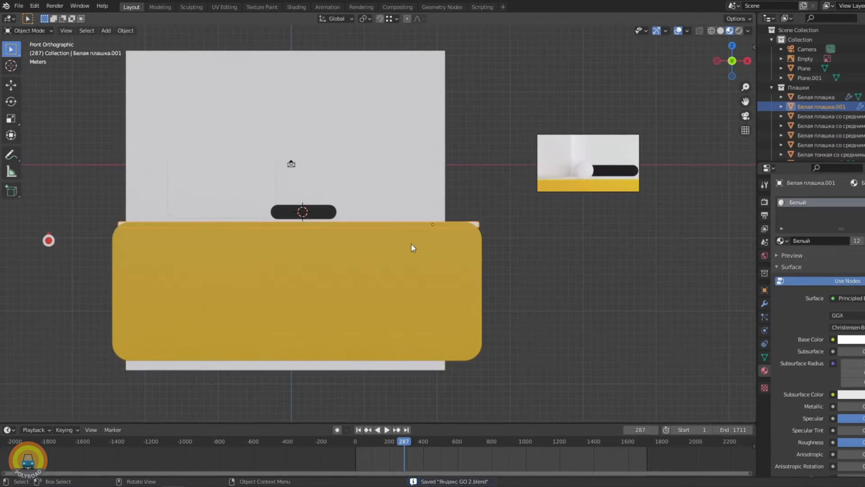
pyautogui.moveTo(413, 248); pyautogui.dragTo(379, 241, button='middle')
pyautogui.press('KP_1')
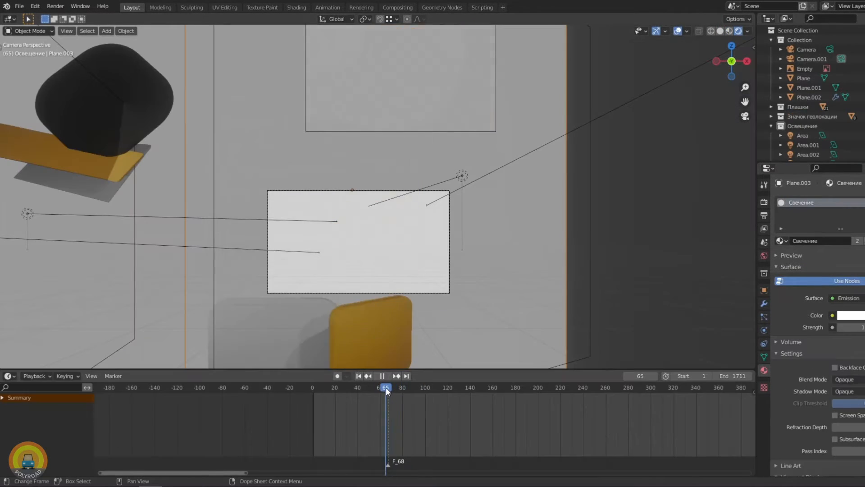
# Scrub the yellow plate's animation against the reference and switch the timeline area to the Graph Editor to check its motion curve
pyautogui.moveTo(386, 388); pyautogui.dragTo(407, 389)
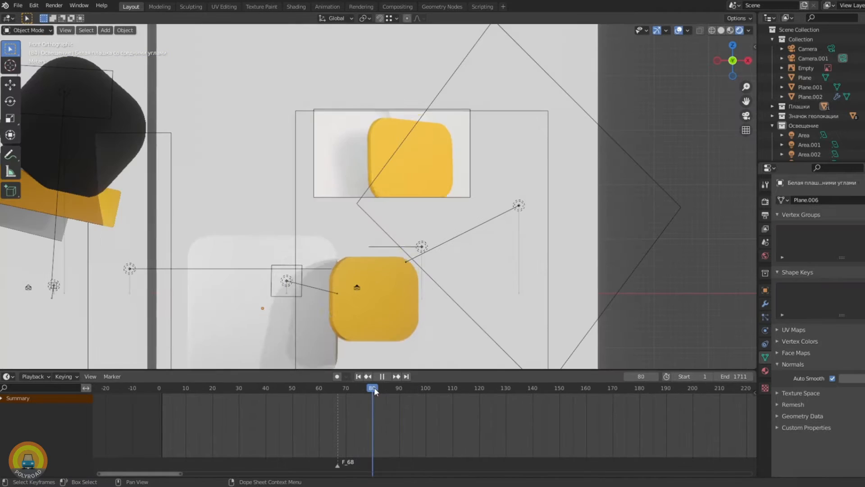
pyautogui.moveTo(374, 388); pyautogui.dragTo(439, 390)
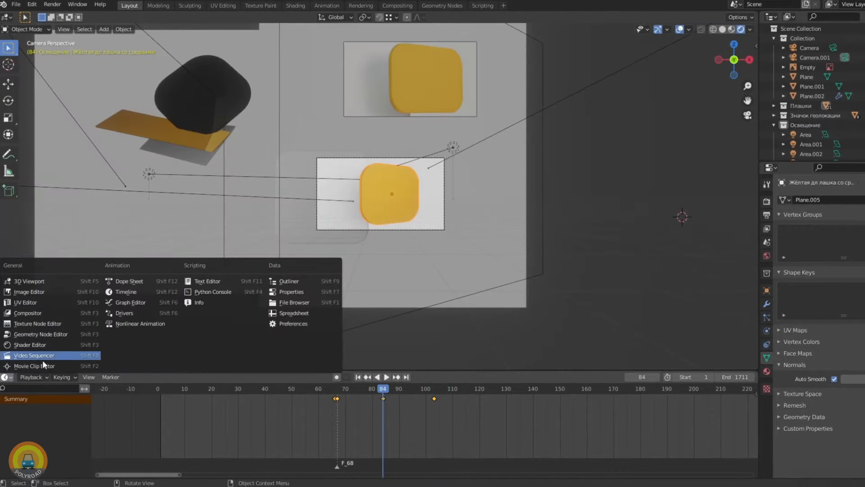
pyautogui.click(135, 302)
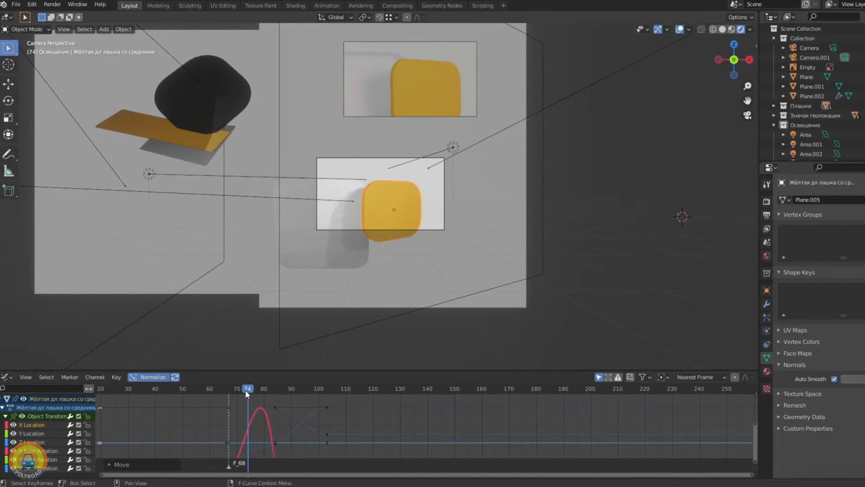
pyautogui.moveTo(244, 397)
pyautogui.mouseDown()
pyautogui.moveTo(292, 399)
pyautogui.moveTo(233, 408)
pyautogui.mouseUp()
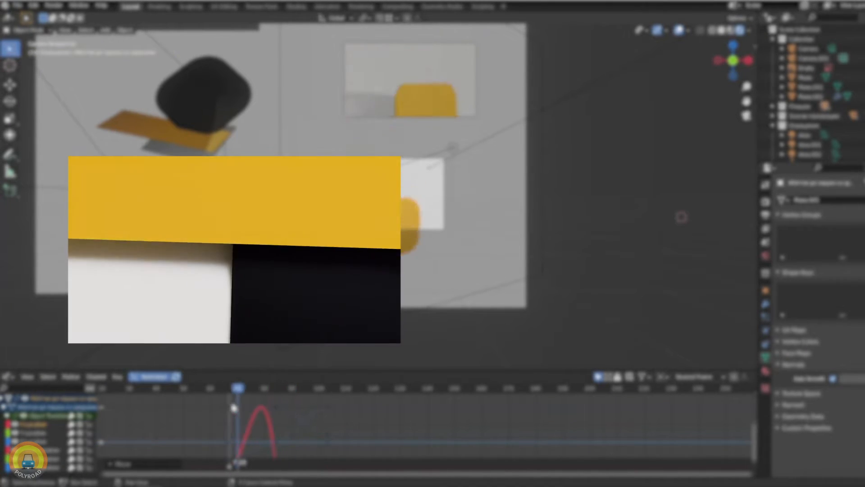
# Undo the last change, reshape a keyframe handle on the yellow plate's Z Location curve, and scrub to check the motion
pyautogui.hotkey('ctrl', 'z')
pyautogui.moveTo(279, 442); pyautogui.dragTo(298, 444, button='middle')
pyautogui.scroll(6, 299, 420)
pyautogui.scroll(-1, 295, 441)
pyautogui.click(276, 420)
pyautogui.moveTo(277, 420); pyautogui.dragTo(295, 423)
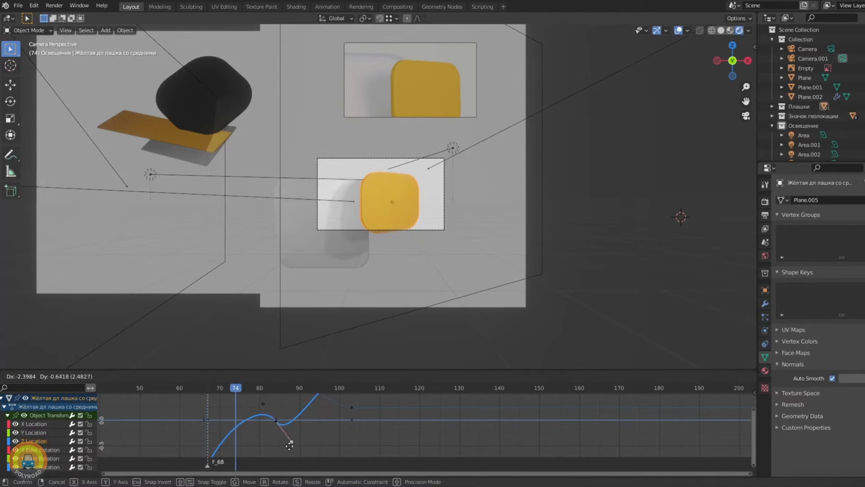
pyautogui.moveTo(248, 391); pyautogui.dragTo(255, 394)
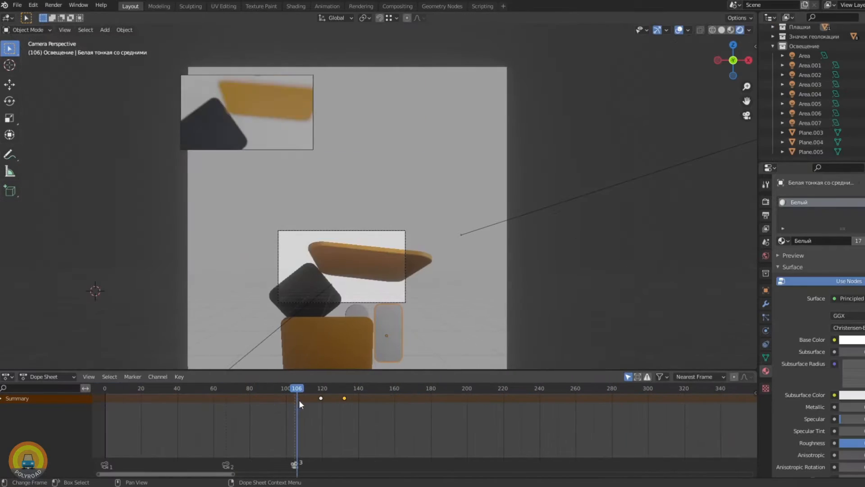
# Move the short yellow plate upward above the other plates at frame 156 and keyframe it
pyautogui.moveTo(299, 399); pyautogui.dragTo(331, 407)
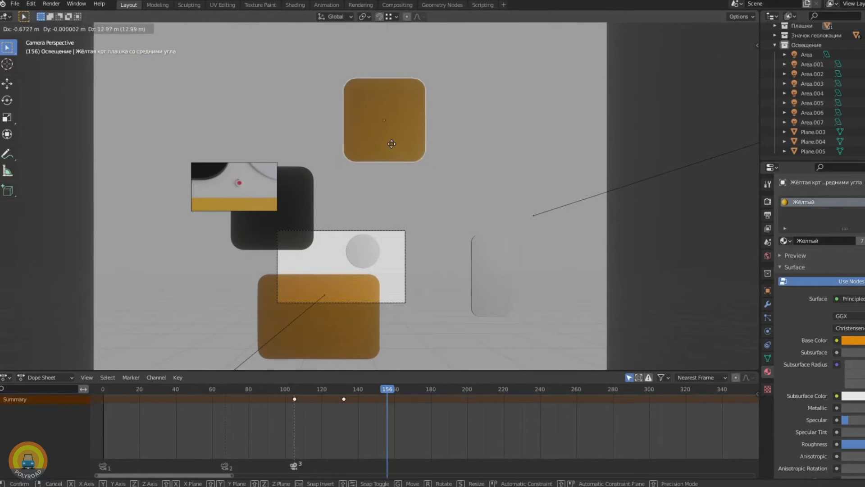
pyautogui.click(391, 144)
pyautogui.press('i')
pyautogui.click(396, 140)
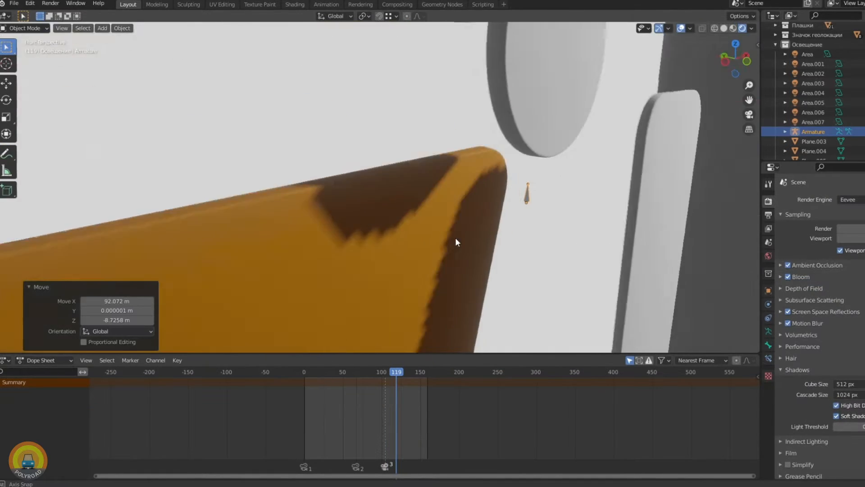
# Position the enlarged armature bone at the base of the thin white plate in the front view
pyautogui.keyDown('alt'); pyautogui.moveTo(455, 237); pyautogui.dragTo(599, 234, button='middle'); pyautogui.keyUp('alt')
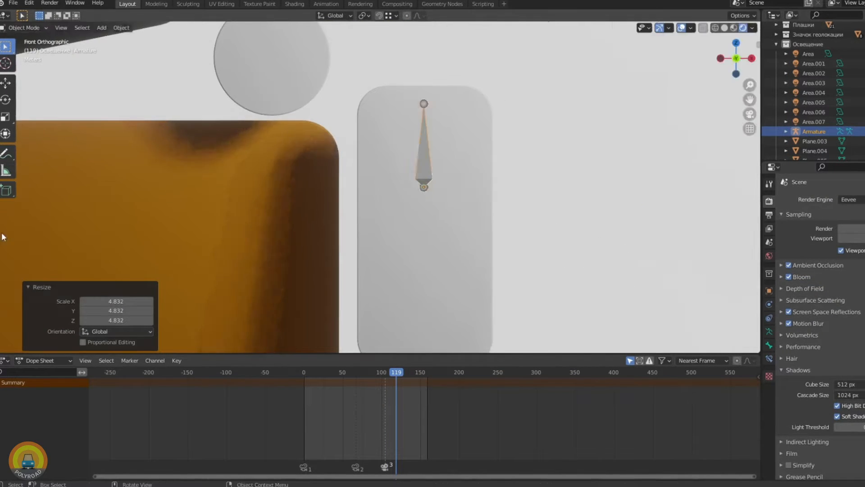
pyautogui.scroll(-4, 432, 260)
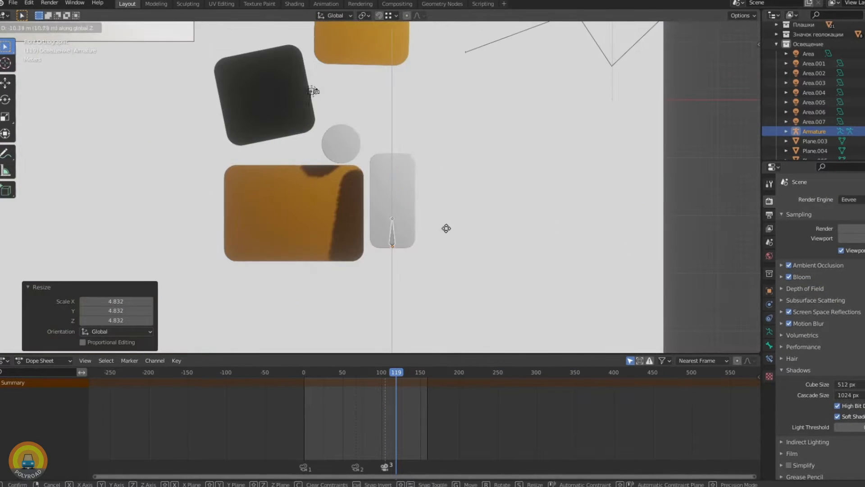
pyautogui.scroll(4, 431, 260)
# Add loop cuts across the straight middle section of the thin white plate's mesh
pyautogui.press('Tab')
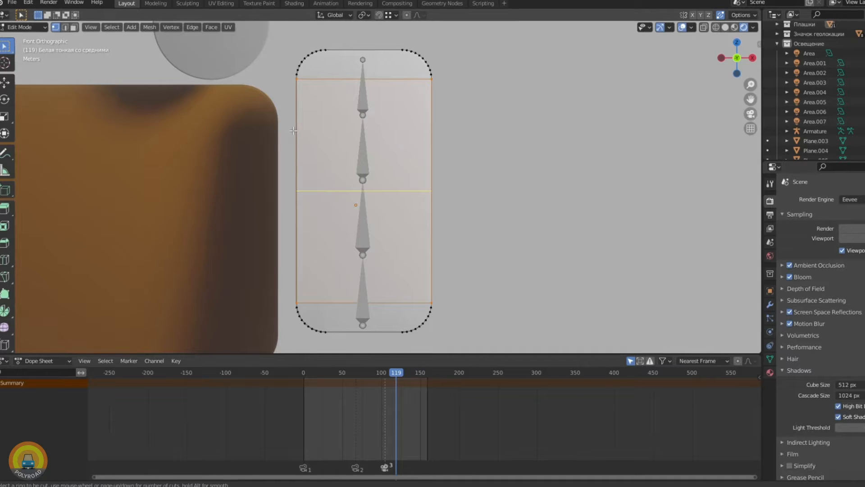
pyautogui.click(293, 131)
pyautogui.rightClick(293, 131)
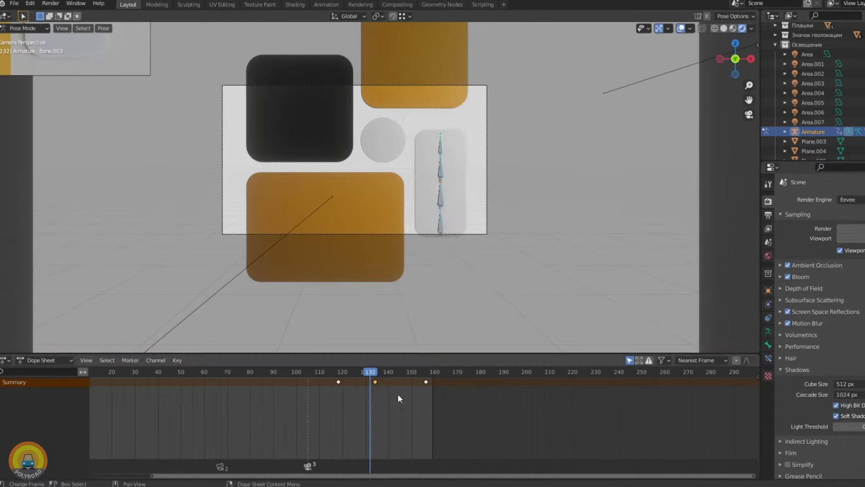
# Scrub the thin white plate's bone animation around frame 132 to check its bending
pyautogui.moveTo(390, 385); pyautogui.dragTo(391, 384)
pyautogui.moveTo(362, 376); pyautogui.dragTo(376, 378)
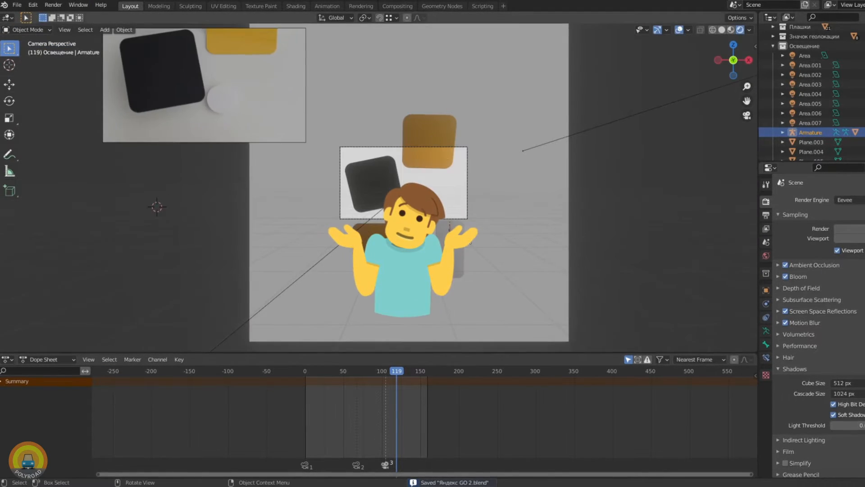
pyautogui.scroll(4, 502, 288)
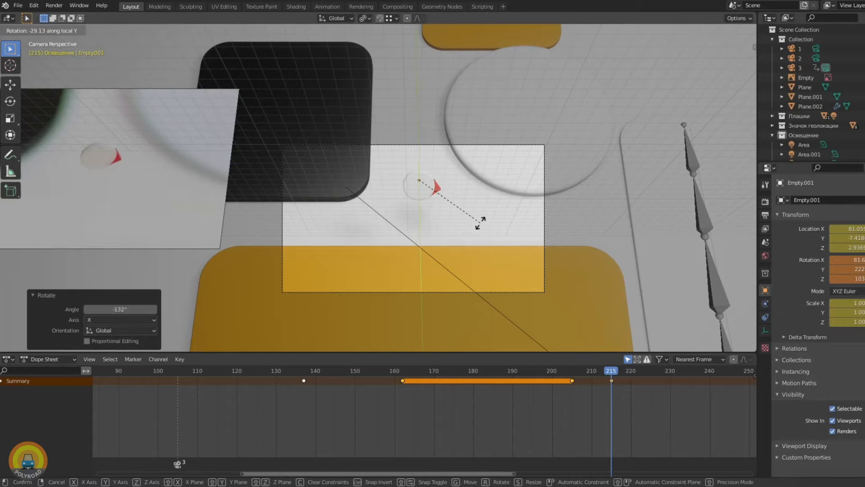
# Check the location marker's rotation just before frame 215 and save the project
pyautogui.moveTo(606, 372)
pyautogui.mouseDown()
pyautogui.moveTo(590, 373)
pyautogui.moveTo(597, 369)
pyautogui.mouseUp()
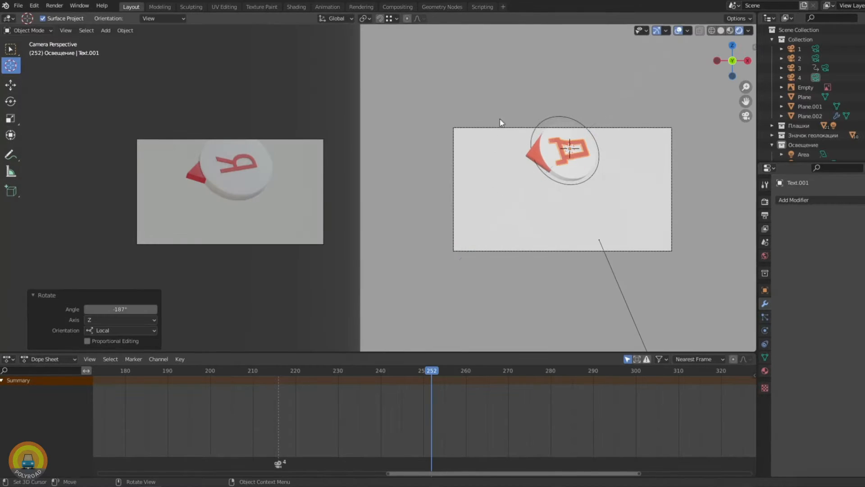
pyautogui.hotkey('ctrl', 's')
pyautogui.click(339, 372)
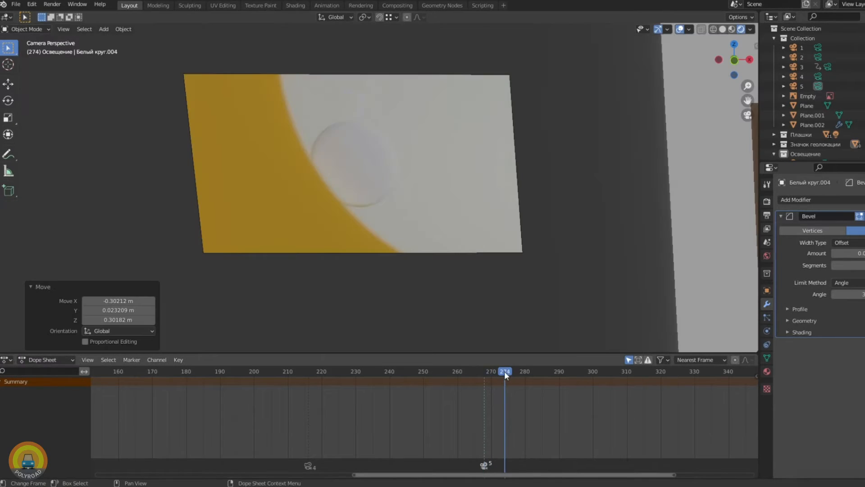
# Move the circle about 3.35 m along X beside the plate's curved edge at frame 268
pyautogui.moveTo(504, 371); pyautogui.dragTo(502, 371)
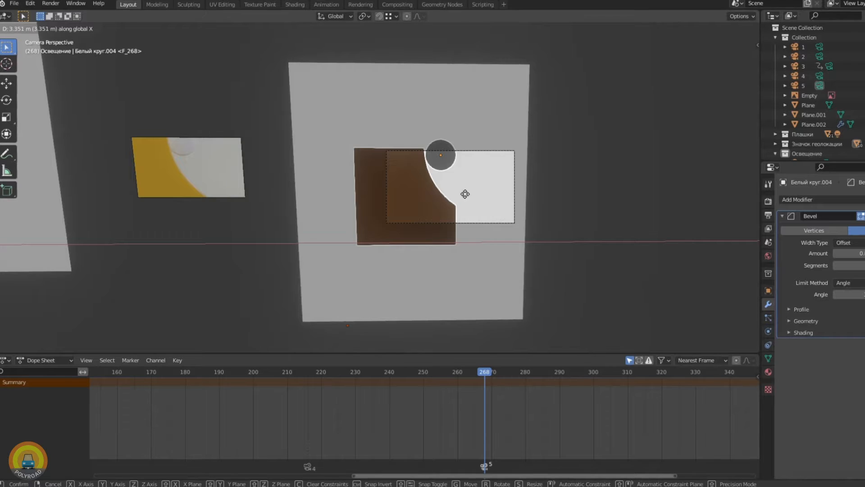
pyautogui.click(465, 194)
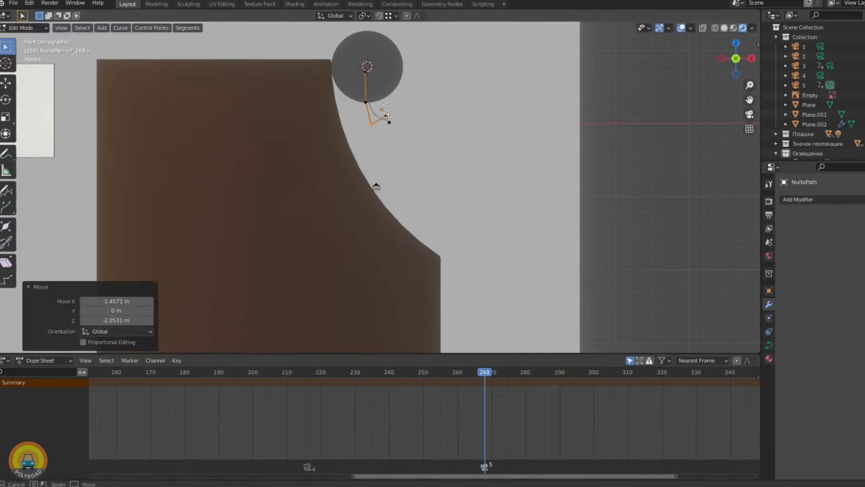
# Shape the NURBS path's control points to follow the plate's curved edge and check the circle's travel along it
pyautogui.moveTo(389, 118); pyautogui.dragTo(389, 119)
pyautogui.press('g')
pyautogui.click(384, 132)
pyautogui.moveTo(386, 116); pyautogui.dragTo(403, 154)
pyautogui.press('g')
pyautogui.click(494, 280)
pyautogui.moveTo(376, 120); pyautogui.dragTo(395, 150)
pyautogui.press('g')
pyautogui.click(361, 189)
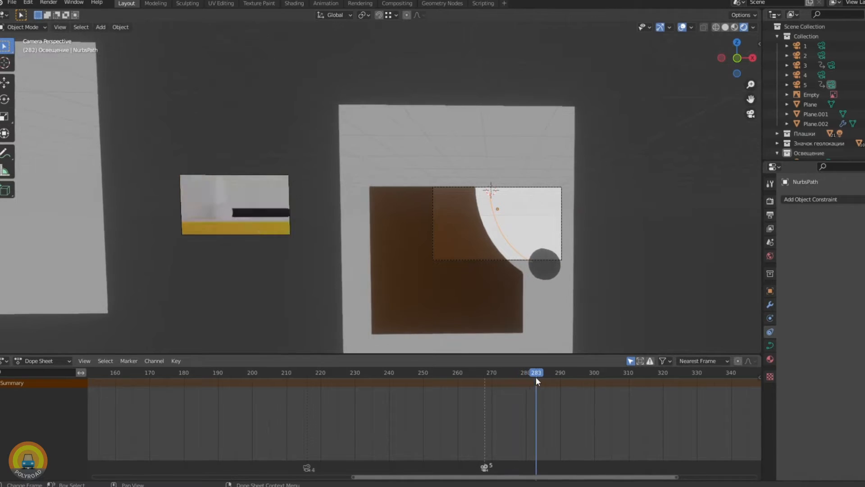
pyautogui.moveTo(536, 381); pyautogui.dragTo(508, 377)
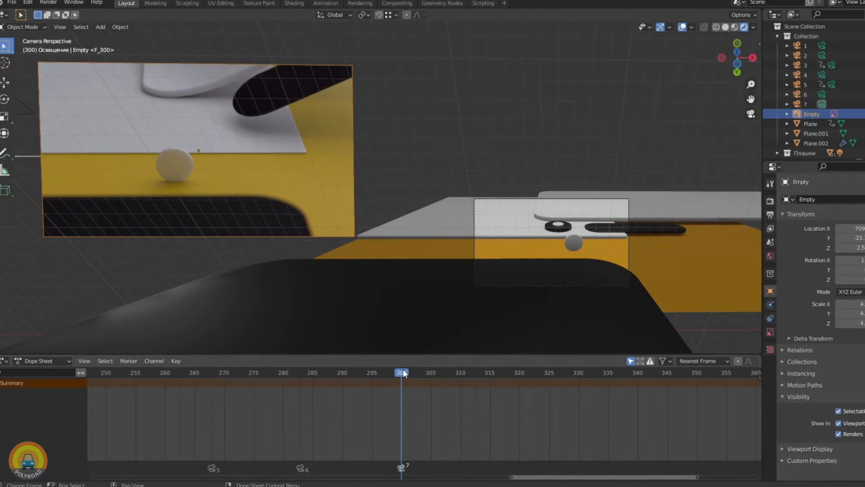
# Adjust the white plate along the X axis and select the whole mesh of the white plate beneath the discs
pyautogui.click(555, 199)
pyautogui.press('x')
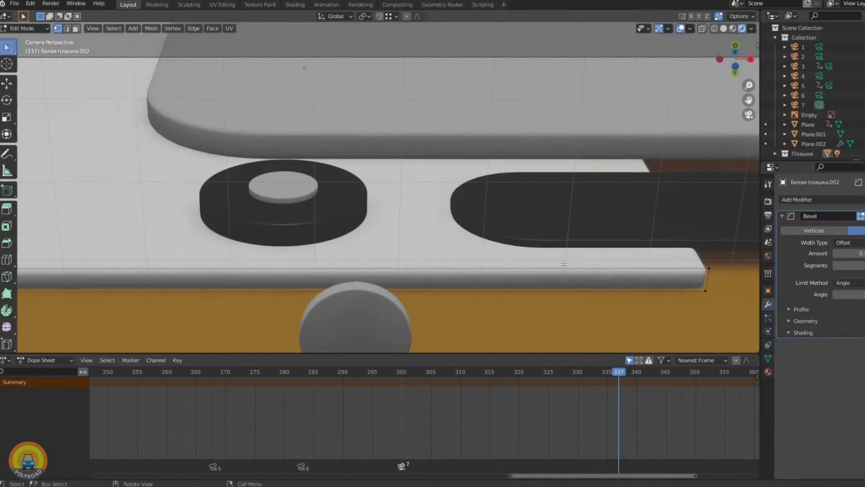
pyautogui.press('a')
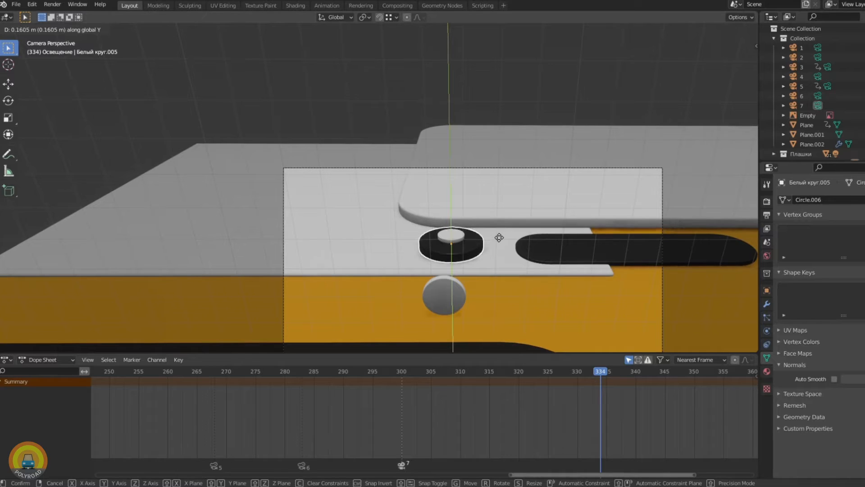
# Move the black disc about 0.16 m along Y, return to the camera view and save the project
pyautogui.click(499, 239)
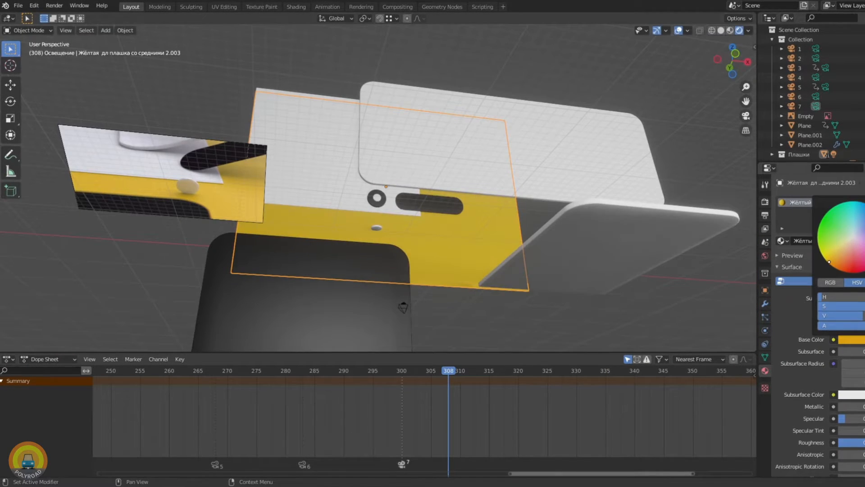
pyautogui.press('KP_0')
pyautogui.hotkey('ctrl', 's')
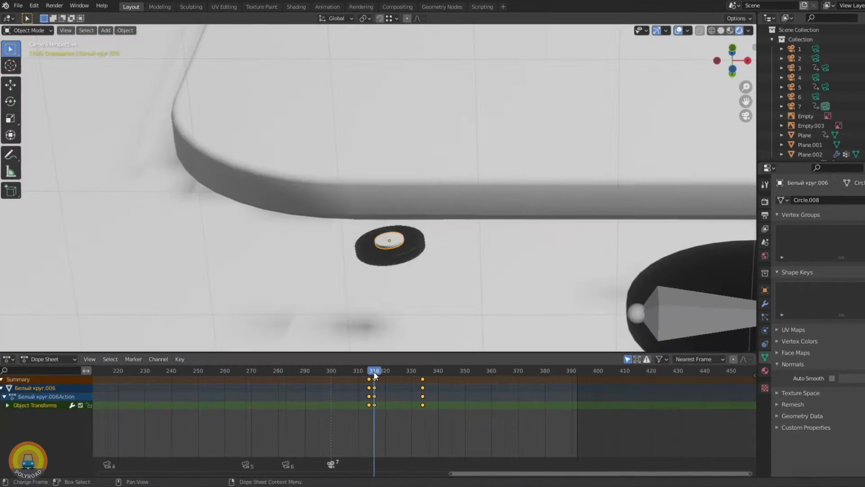
# Parent the small white circle to the black disc as an object and check their movement around frame 315
pyautogui.moveTo(374, 373); pyautogui.dragTo(372, 375)
pyautogui.keyDown('shift'); pyautogui.click(411, 284); pyautogui.keyUp('shift')
pyautogui.hotkey('ctrl', 'p')
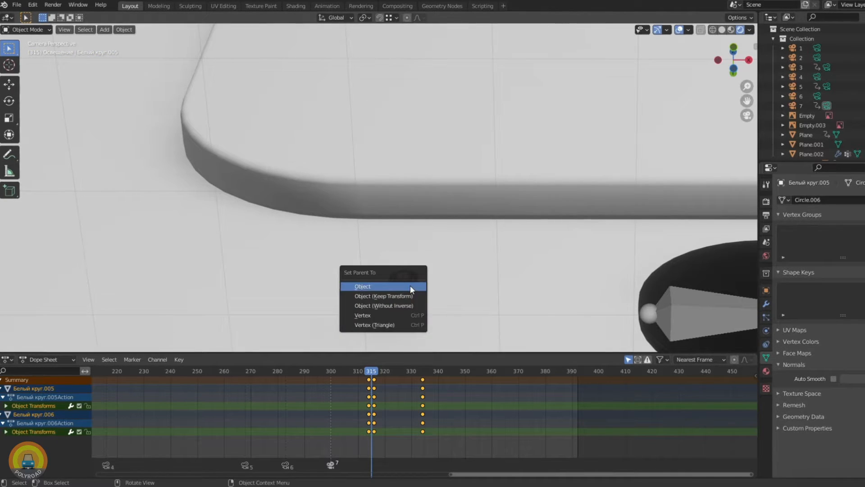
pyautogui.click(410, 285)
pyautogui.click(373, 374)
pyautogui.moveTo(374, 373); pyautogui.dragTo(371, 374)
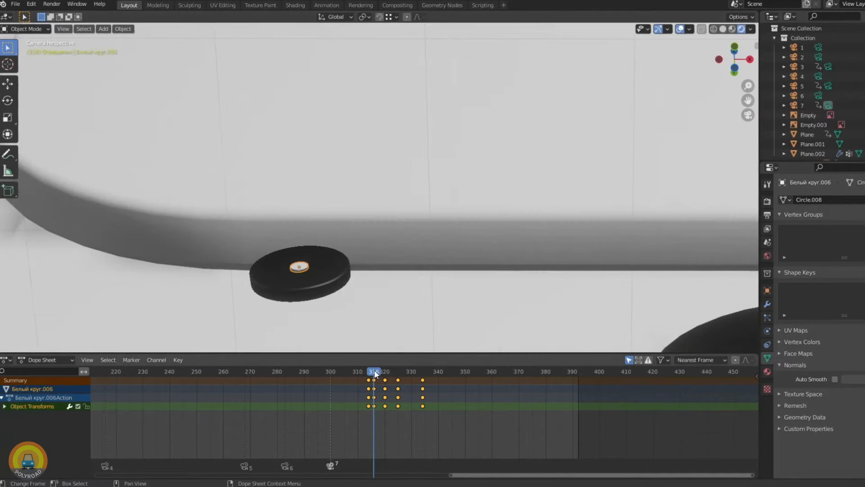
# Rescale the small white circle at frame 320 to fit the black disc
pyautogui.moveTo(375, 373); pyautogui.dragTo(384, 371)
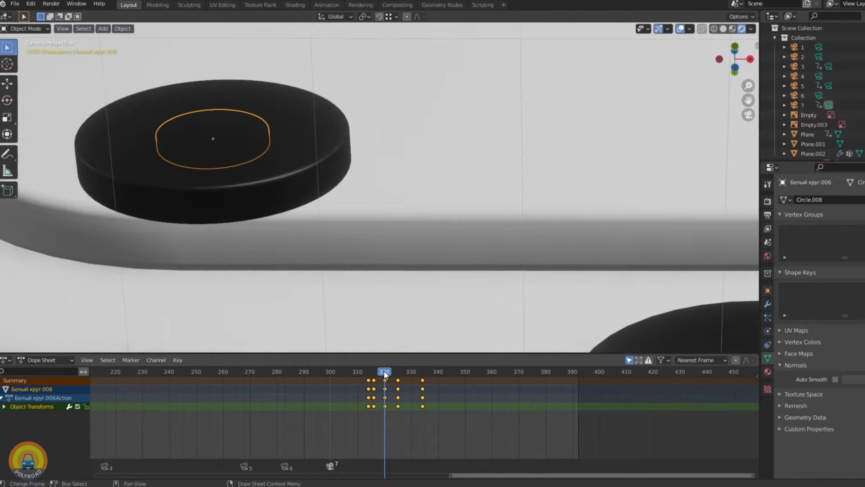
pyautogui.scroll(-6, 464, 174)
pyautogui.scroll(3, 595, 226)
pyautogui.keyDown('shift'); pyautogui.moveTo(606, 228); pyautogui.dragTo(325, 174, button='middle'); pyautogui.keyUp('shift')
pyautogui.scroll(1, 312, 181)
pyautogui.press('s')
pyautogui.click(282, 181)
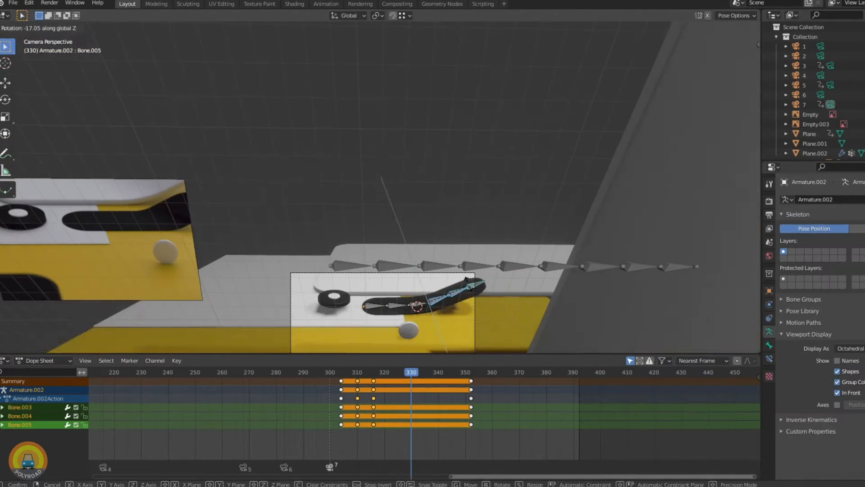
# Rotate the black strip's end bones about -17° around global Z at frame 330 and keyframe all its bones
pyautogui.click(472, 285)
pyautogui.press('a')
pyautogui.press('i')
pyautogui.moveTo(364, 373)
pyautogui.mouseDown()
pyautogui.moveTo(382, 374)
pyautogui.moveTo(366, 373)
pyautogui.mouseUp()
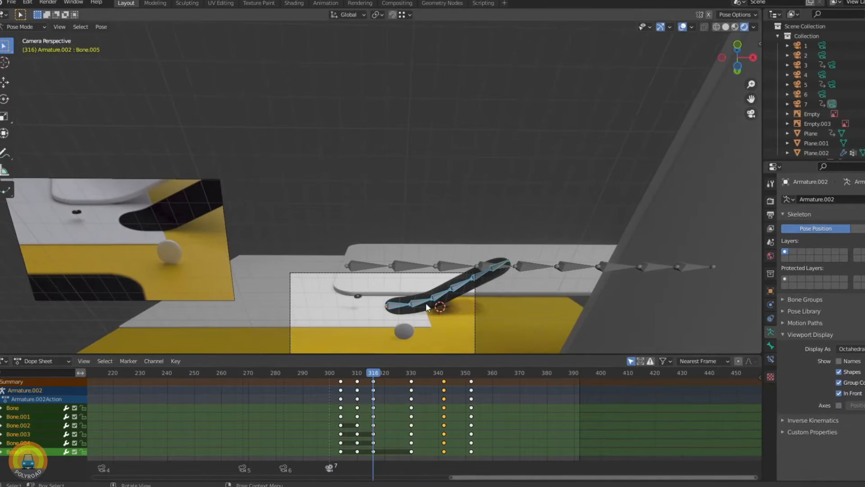
# Adjust the black strip's lower bones at frame 316, keyframe all bones and scrub the bend
pyautogui.click(453, 286)
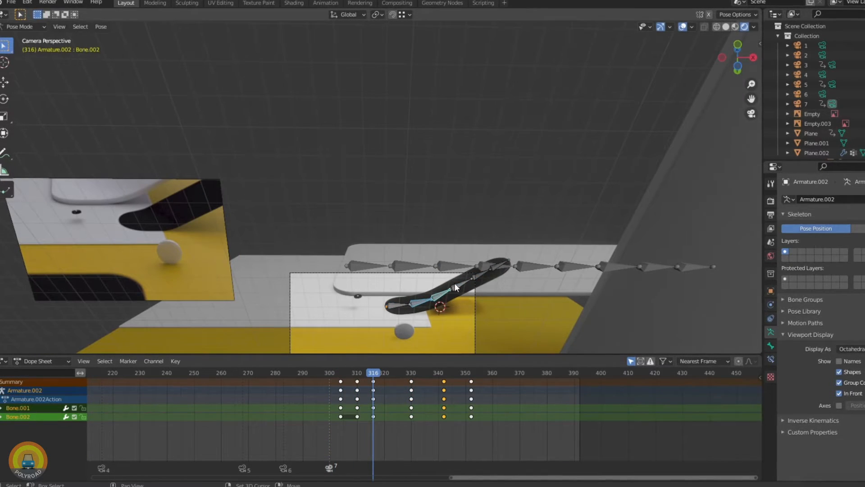
pyautogui.click(430, 308)
pyautogui.press('a')
pyautogui.press('i')
pyautogui.moveTo(371, 373)
pyautogui.mouseDown()
pyautogui.moveTo(352, 374)
pyautogui.moveTo(362, 374)
pyautogui.mouseUp()
# Rotate the strip's second bone about 6° around Z and the four bones beyond it at frame 316, and check the motion
pyautogui.click(443, 290)
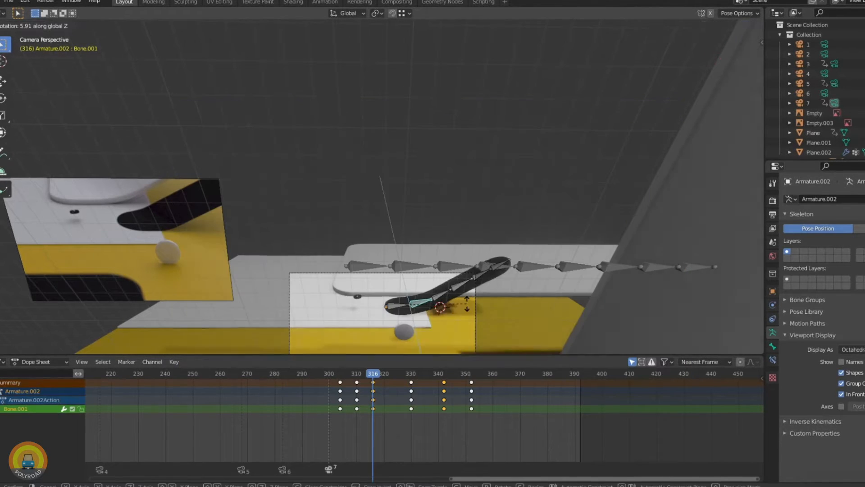
pyautogui.click(466, 294)
pyautogui.click(440, 290)
pyautogui.keyDown('shift'); pyautogui.click(457, 277); pyautogui.keyUp('shift')
pyautogui.keyDown('shift'); pyautogui.click(476, 262); pyautogui.keyUp('shift')
pyautogui.keyDown('shift'); pyautogui.click(493, 250); pyautogui.keyUp('shift')
pyautogui.press('r')
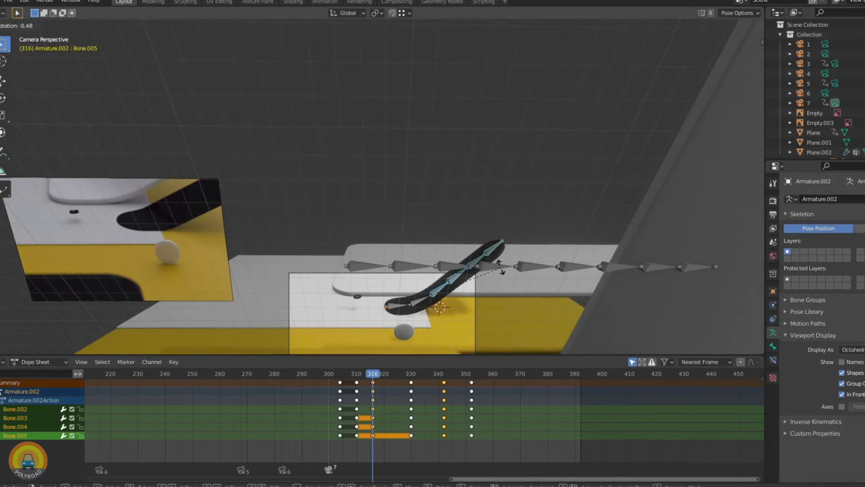
pyautogui.click(498, 283)
pyautogui.moveTo(374, 375); pyautogui.dragTo(340, 375)
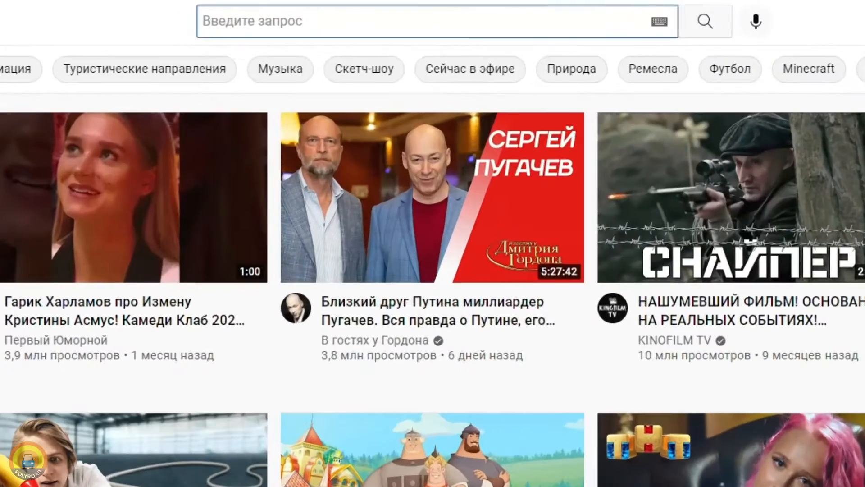
# Switch to YouTube and search for "sticker animation blender"
pyautogui.write('sticker animation blender')
pyautogui.press('Return')
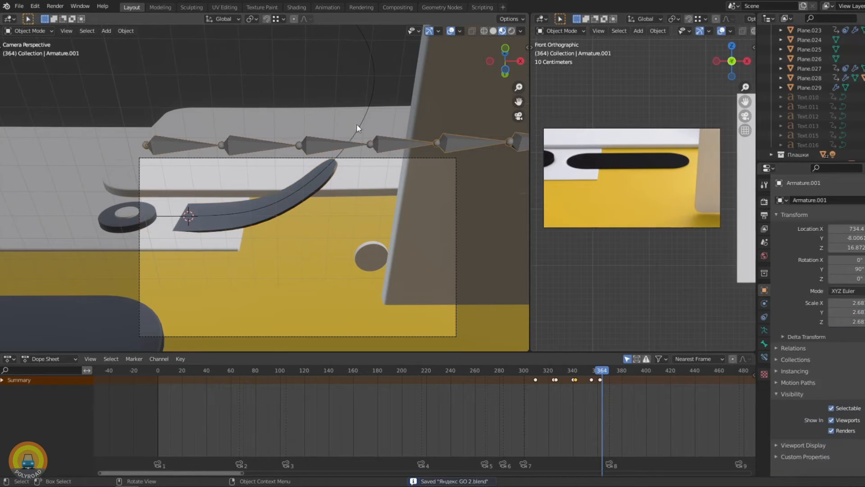
# Move the NURBS path that bends the black strip and scrub the strip's animation against the reference
pyautogui.click(356, 131)
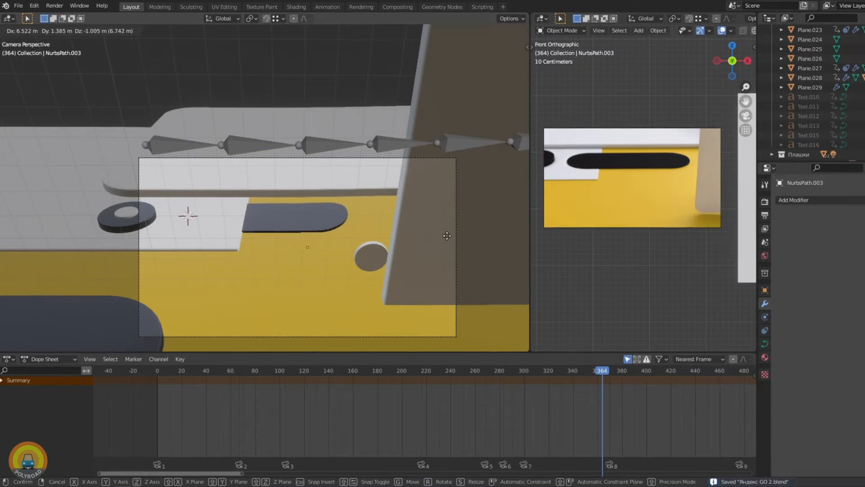
pyautogui.click(326, 233)
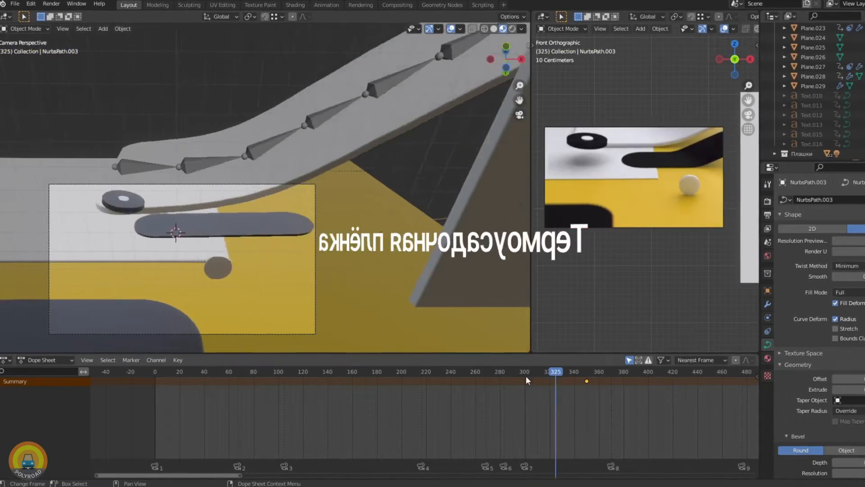
pyautogui.moveTo(526, 376); pyautogui.dragTo(588, 377)
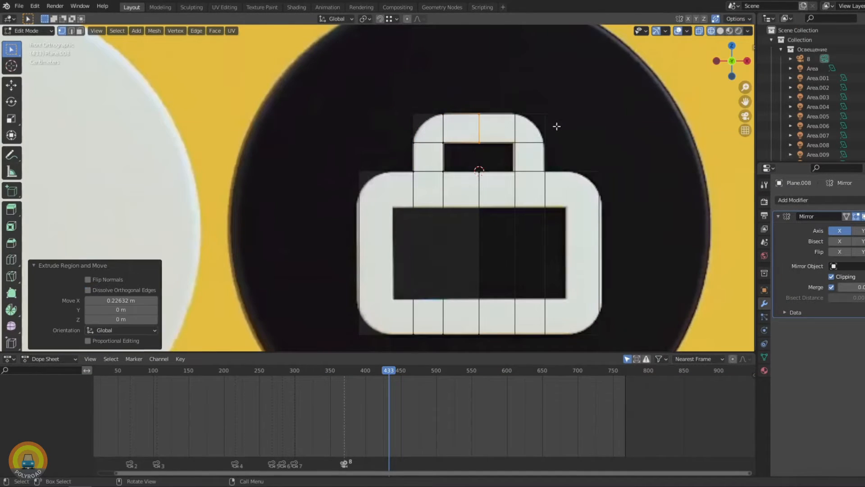
# Place the white briefcase icon on the black marker's face and give its mesh thickness
pyautogui.keyDown('shift'); pyautogui.moveTo(401, 219); pyautogui.dragTo(415, 150, button='middle'); pyautogui.keyUp('shift')
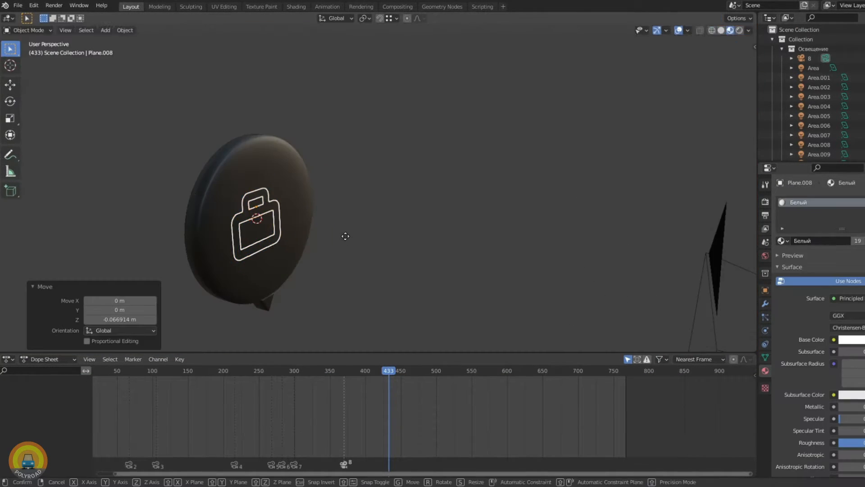
pyautogui.click(356, 238)
pyautogui.press('Tab')
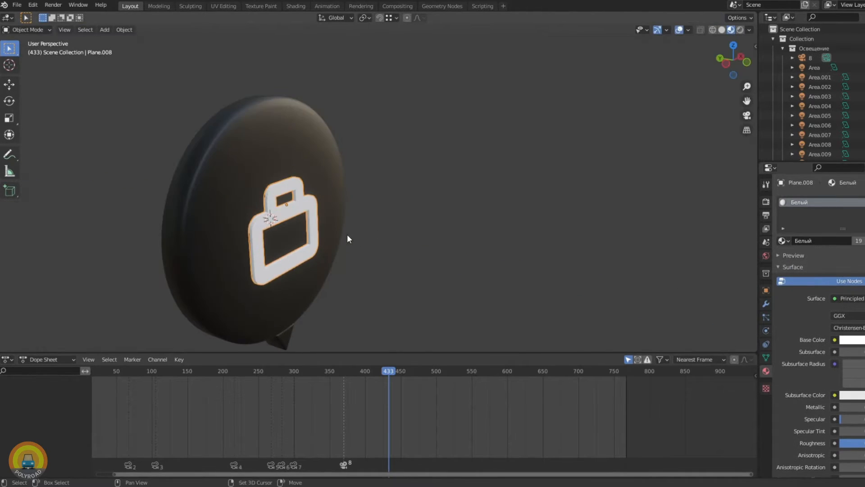
# Shift the white briefcase icon about 0.012 m along Y against the black marker's face
pyautogui.scroll(4, 347, 234)
pyautogui.press('g')
pyautogui.press('y')
pyautogui.click(451, 236)
pyautogui.press('KP_1')
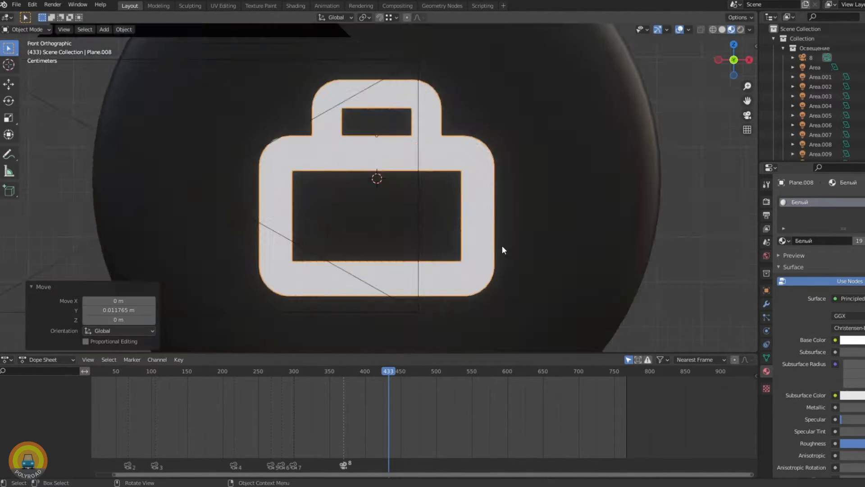
pyautogui.scroll(-10, 502, 245)
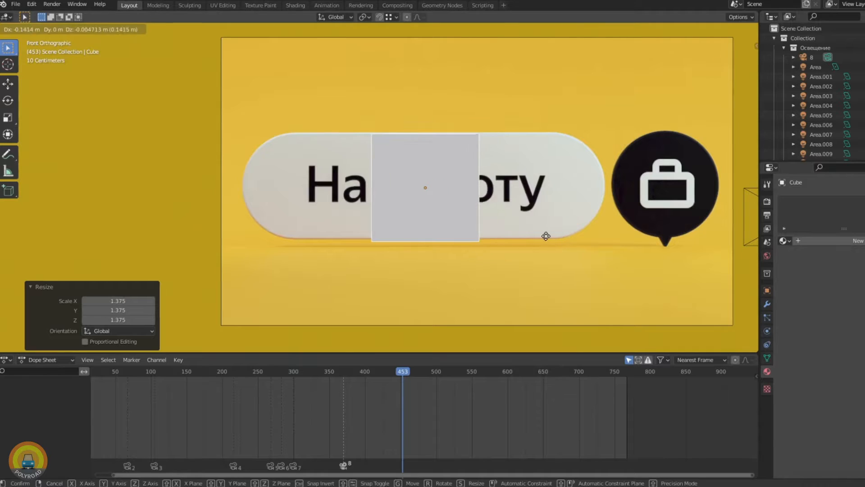
# Stretch the new cube along X into a wide plate like the reference label and flatten it along Y
pyautogui.press('s')
pyautogui.press('x')
pyautogui.click(563, 252)
pyautogui.click(521, 207)
pyautogui.moveTo(521, 207)
pyautogui.mouseDown(button='middle')
pyautogui.moveTo(609, 243)
pyautogui.moveTo(590, 228)
pyautogui.mouseUp(button='middle')
pyautogui.hotkey('shift', 'z')
pyautogui.press('s')
pyautogui.press('y')
pyautogui.click(453, 202)
pyautogui.moveTo(360, 372); pyautogui.dragTo(355, 374)
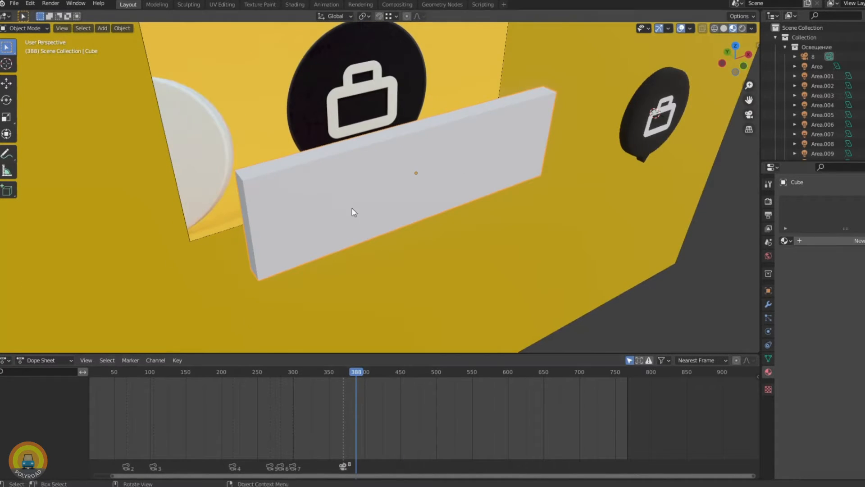
# Adjust the plate's thickness along Y and apply its scale
pyautogui.moveTo(353, 208); pyautogui.dragTo(417, 213, button='middle')
pyautogui.press('s')
pyautogui.press('y')
pyautogui.click(392, 216)
pyautogui.hotkey('ctrl', 'a')
pyautogui.click(391, 218)
pyautogui.rightClick(375, 219)
pyautogui.moveTo(381, 220)
pyautogui.click(403, 230)
# Bevel the plate's corner edges about 0.525 m with 8 segments to form fully rounded ends
pyautogui.press('KP_1')
pyautogui.press('Tab')
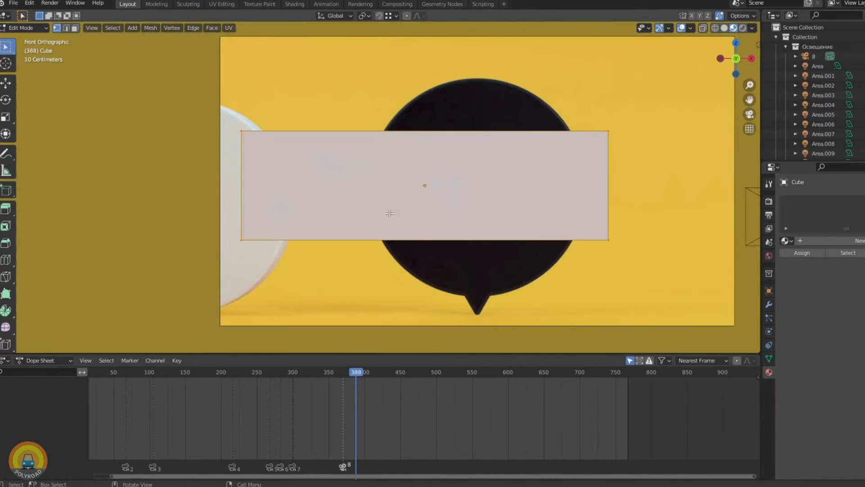
pyautogui.moveTo(356, 372); pyautogui.dragTo(384, 373)
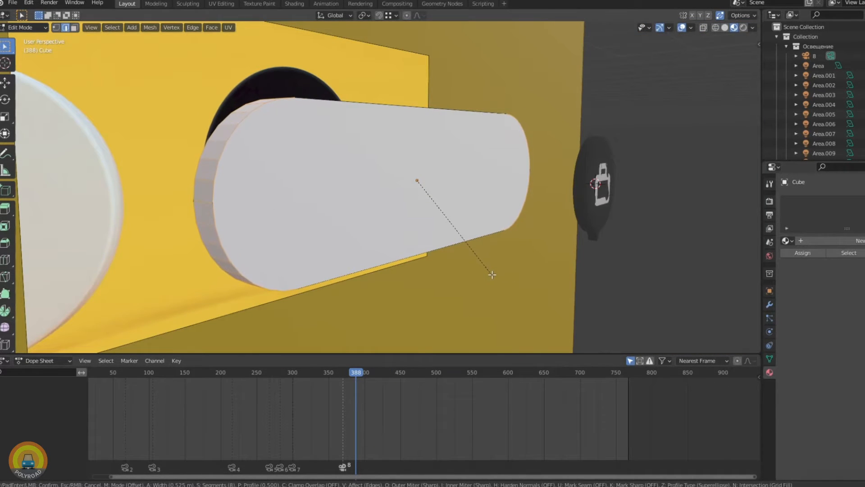
pyautogui.click(488, 275)
# Shade the rounded plate smooth and save the file
pyautogui.press('Tab')
pyautogui.rightClick(279, 158)
pyautogui.click(280, 158)
pyautogui.moveTo(280, 158); pyautogui.dragTo(259, 158, button='middle')
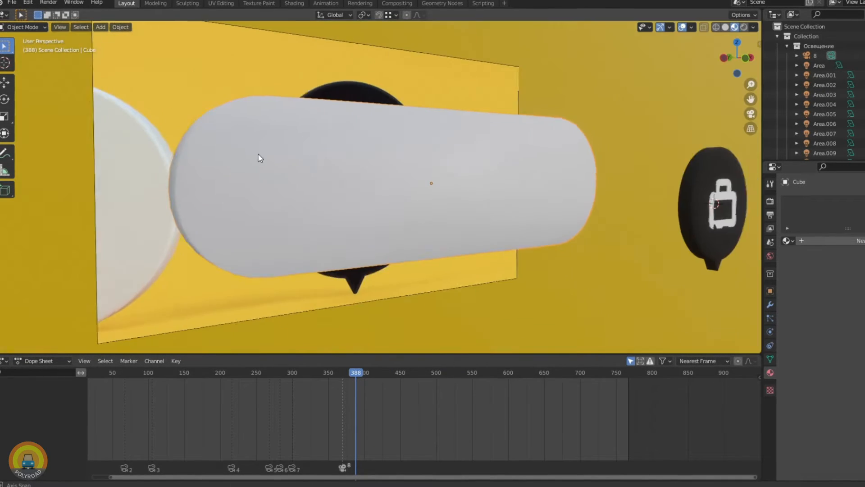
pyautogui.press('KP_1')
pyautogui.hotkey('ctrl', 's')
pyautogui.scroll(-6, 277, 102)
pyautogui.keyDown('shift'); pyautogui.click(614, 182); pyautogui.keyUp('shift')
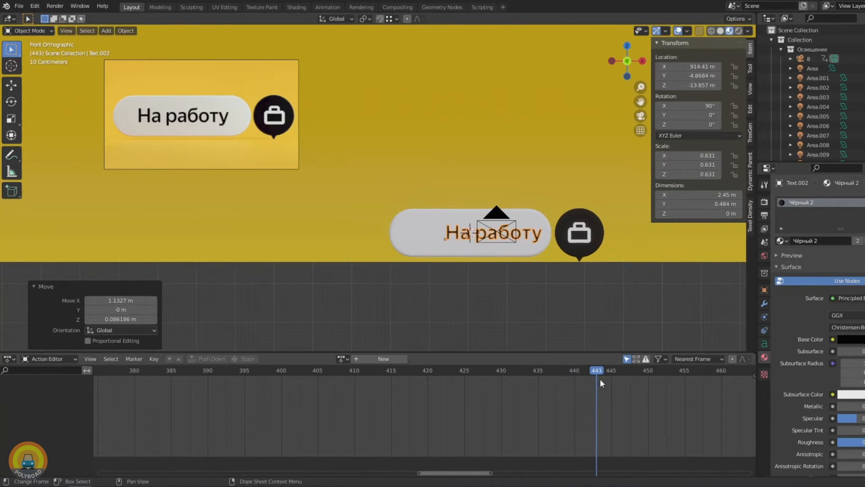
# Move and scale the "На работу" text so it sits centred on the white rounded plate as in the reference
pyautogui.click(602, 380)
pyautogui.press('g')
pyautogui.click(493, 297)
pyautogui.press('s')
pyautogui.click(547, 321)
pyautogui.press('g')
pyautogui.click(541, 322)
pyautogui.click(541, 322)
pyautogui.click(431, 238)
pyautogui.press('g')
pyautogui.click(434, 238)
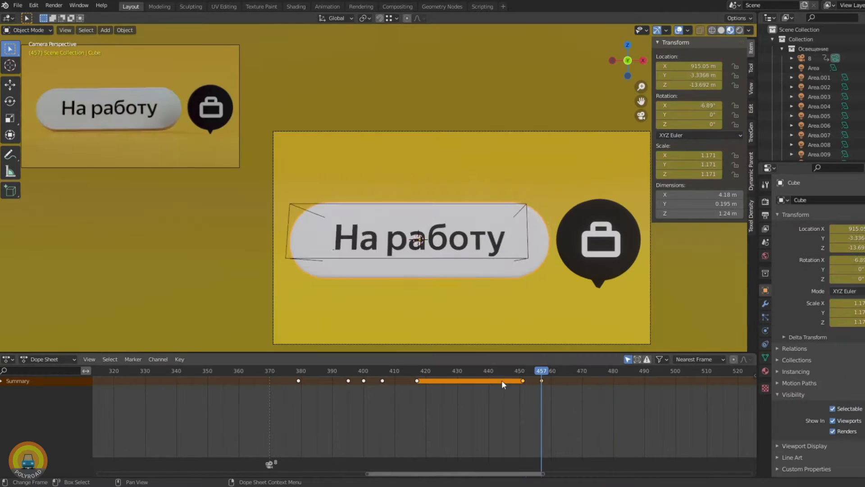
# Select the white plate's keyframes around frames 451 to 457 and shift them in time
pyautogui.moveTo(502, 380); pyautogui.dragTo(546, 380)
pyautogui.press('g')
pyautogui.click(572, 255)
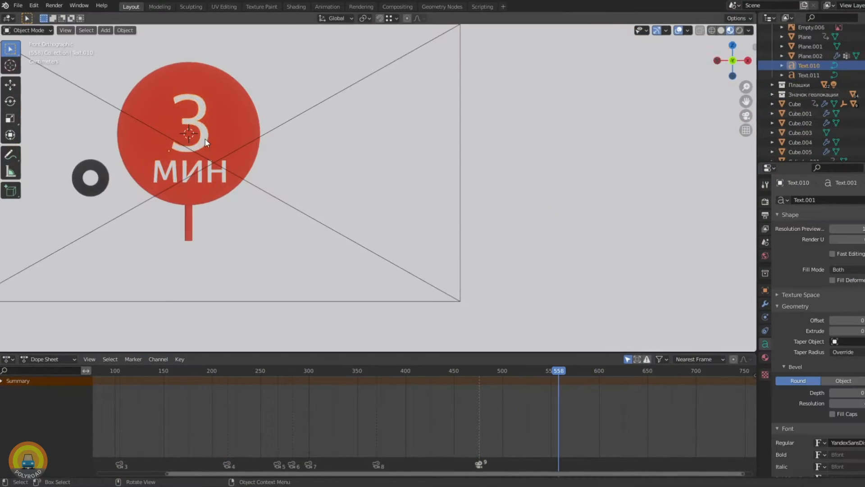
# Adjust the heights of the "3" and "МИН" texts along Z on the red disc
pyautogui.press('g')
pyautogui.press('z')
pyautogui.click(205, 136)
pyautogui.click(209, 179)
pyautogui.press('g')
pyautogui.press('z')
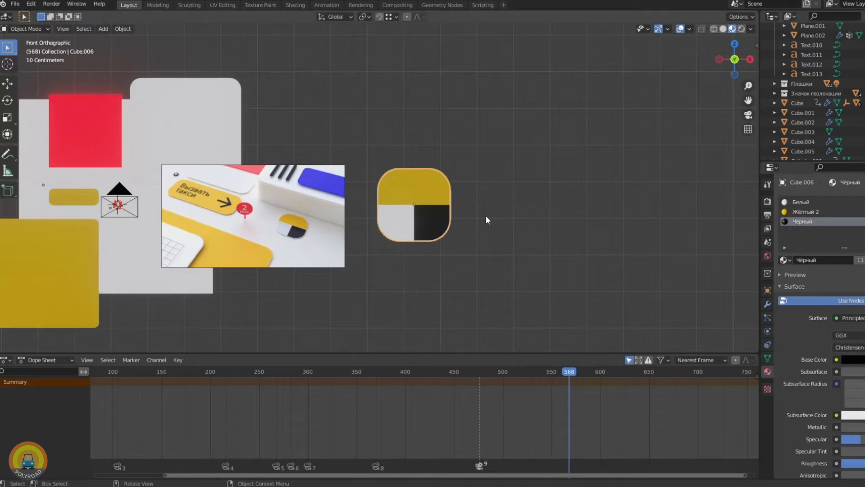
# Move the black arrow along X on the yellow button and enlarge the "Вызвать такси" text about 1.28 times
pyautogui.scroll(3, 428, 213)
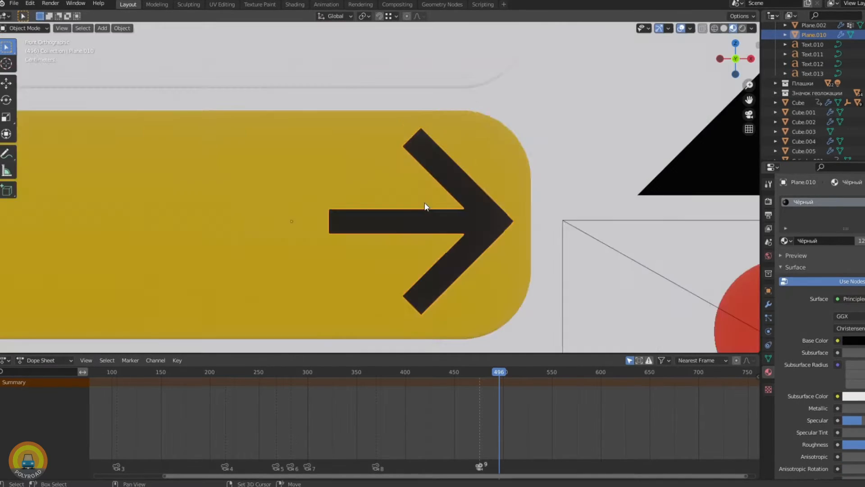
pyautogui.scroll(-9, 424, 202)
pyautogui.keyDown('shift'); pyautogui.moveTo(371, 194); pyautogui.dragTo(324, 193, button='middle'); pyautogui.keyUp('shift')
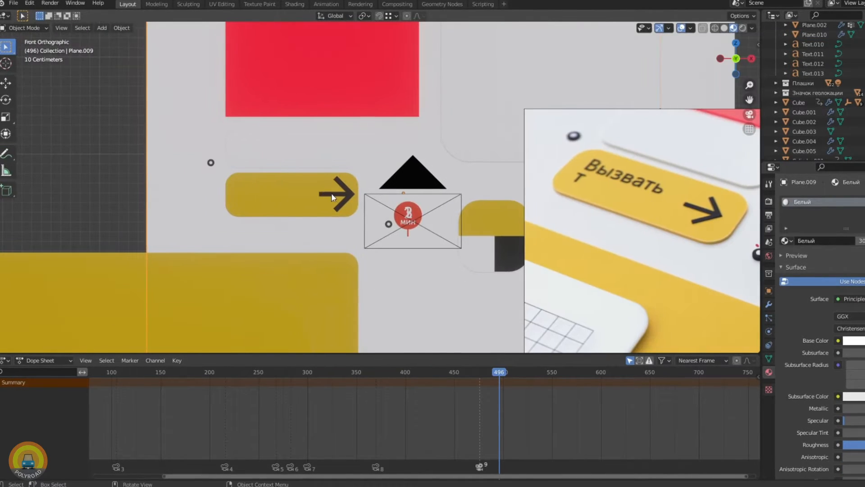
pyautogui.scroll(3, 332, 201)
pyautogui.press('g')
pyautogui.press('x')
pyautogui.click(319, 201)
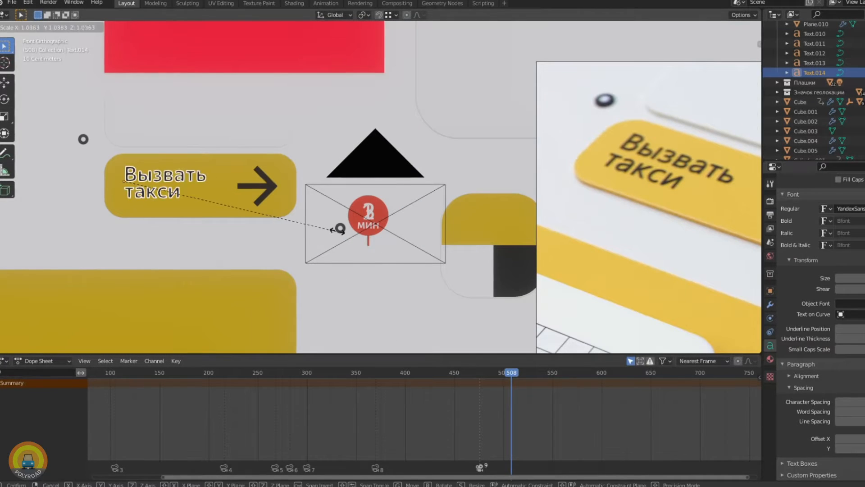
pyautogui.click(341, 229)
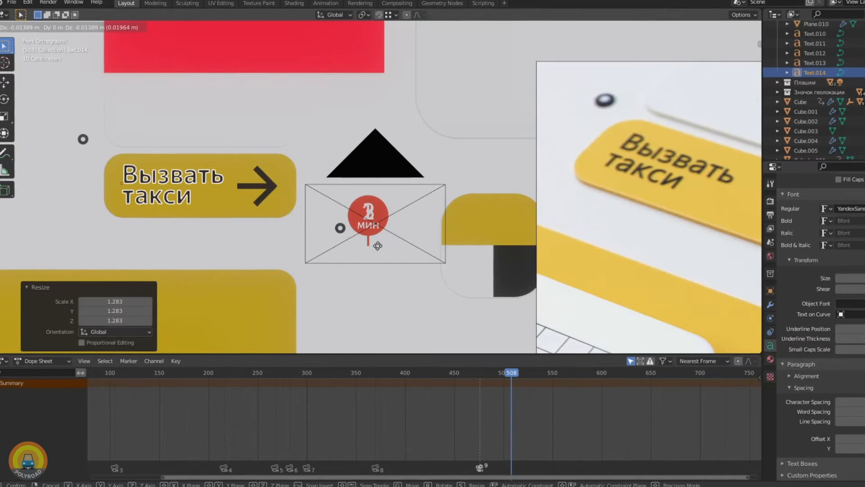
pyautogui.scroll(-2, 376, 244)
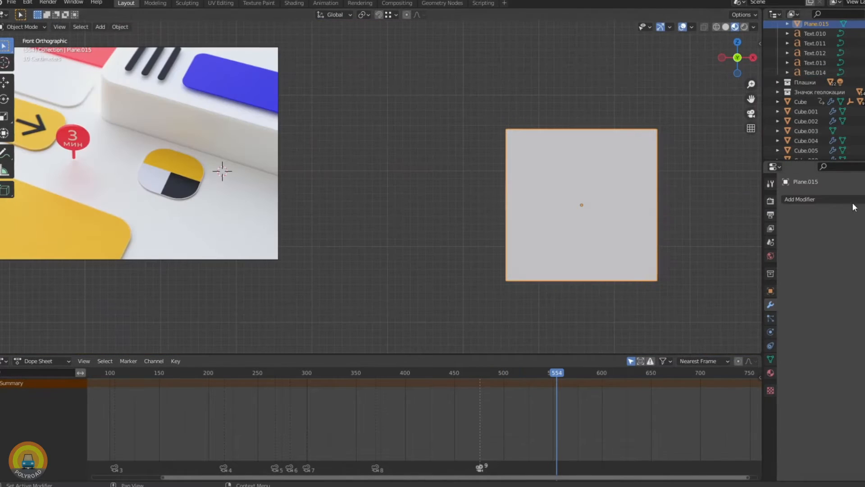
# Add a Wireframe modifier to the subdivided square plane to turn it into a grid
pyautogui.click(799, 199)
pyautogui.click(728, 419)
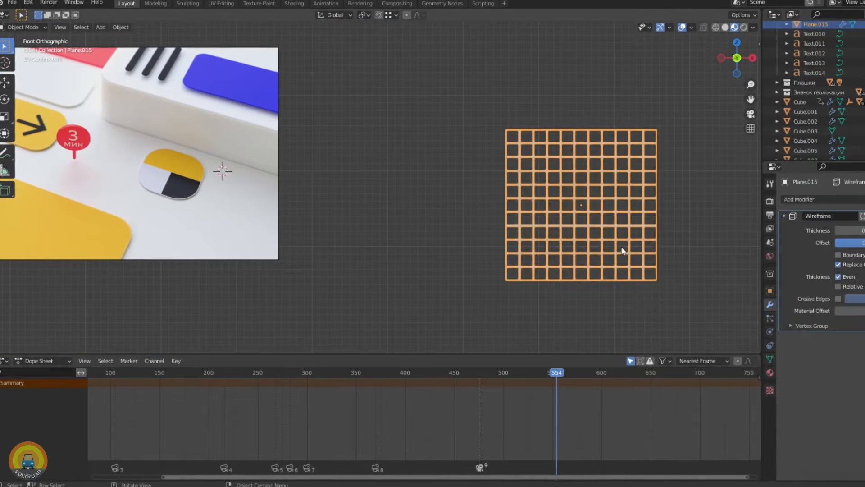
pyautogui.keyDown('shift'); pyautogui.moveTo(608, 248); pyautogui.dragTo(414, 244, button='middle'); pyautogui.keyUp('shift')
pyautogui.scroll(6, 407, 239)
pyautogui.keyDown('shift'); pyautogui.moveTo(323, 128); pyautogui.dragTo(375, 185, button='middle'); pyautogui.keyUp('shift')
pyautogui.scroll(2, 375, 185)
# Select camera 9's end keyframe near frame 583 and play its move against the reference
pyautogui.moveTo(599, 397); pyautogui.dragTo(563, 372)
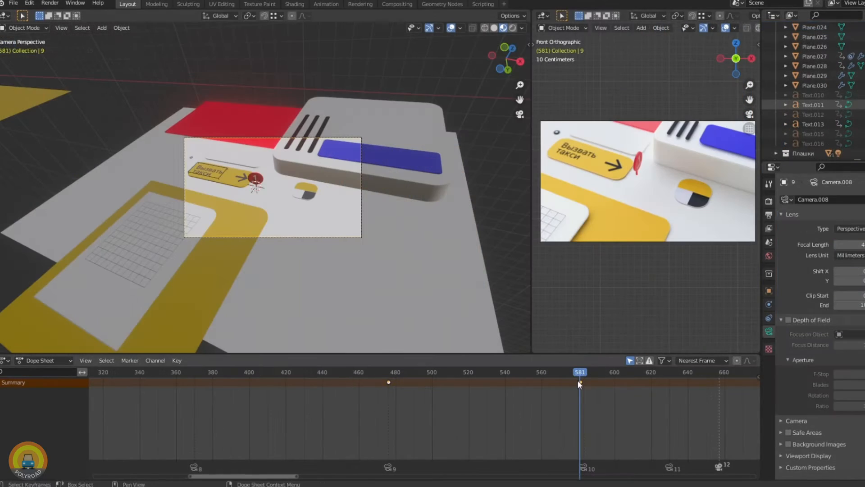
pyautogui.click(582, 382)
pyautogui.click(390, 369)
pyautogui.press('space')
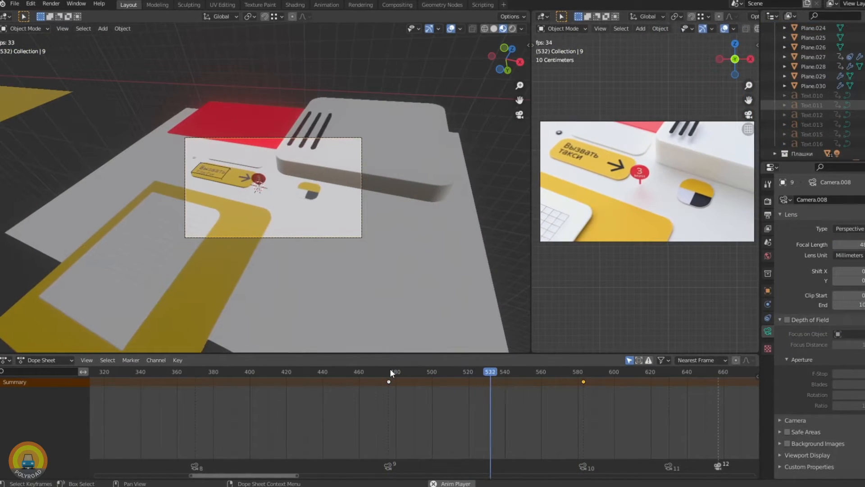
pyautogui.press('space')
pyautogui.press('space')
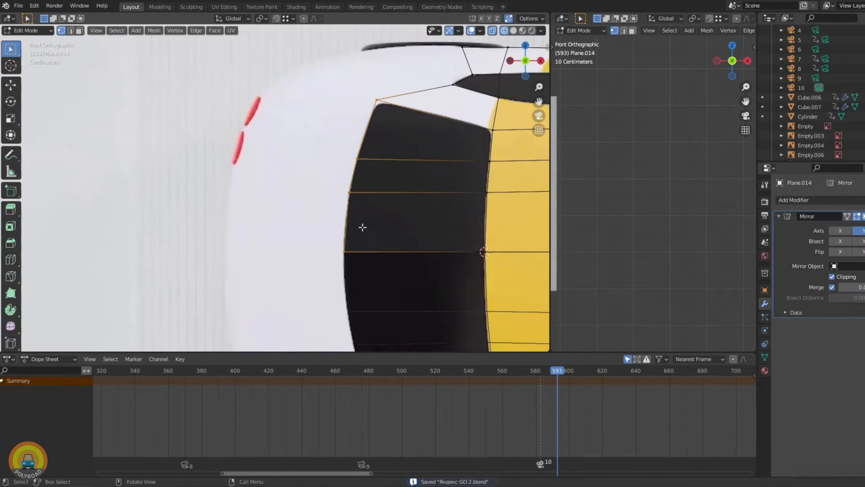
# Select the car mesh vertices beside the upper corner of the windshield in the front view
pyautogui.click(245, 228)
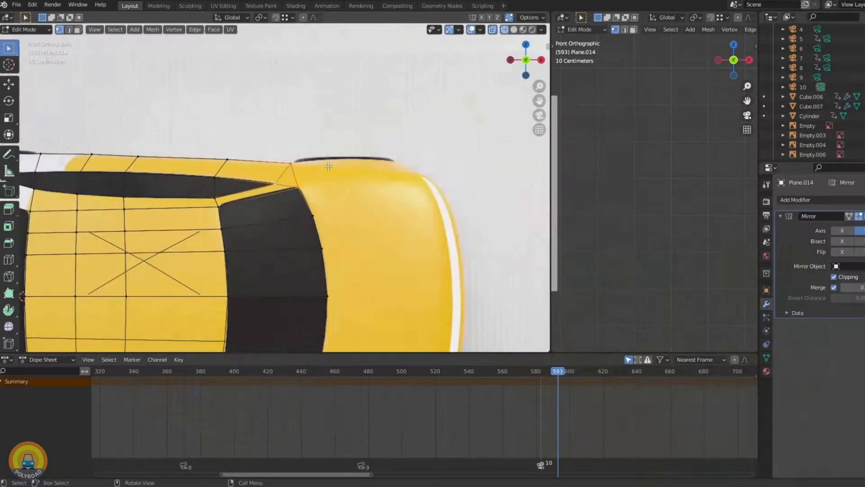
pyautogui.press('b')
pyautogui.moveTo(307, 179); pyautogui.dragTo(325, 196)
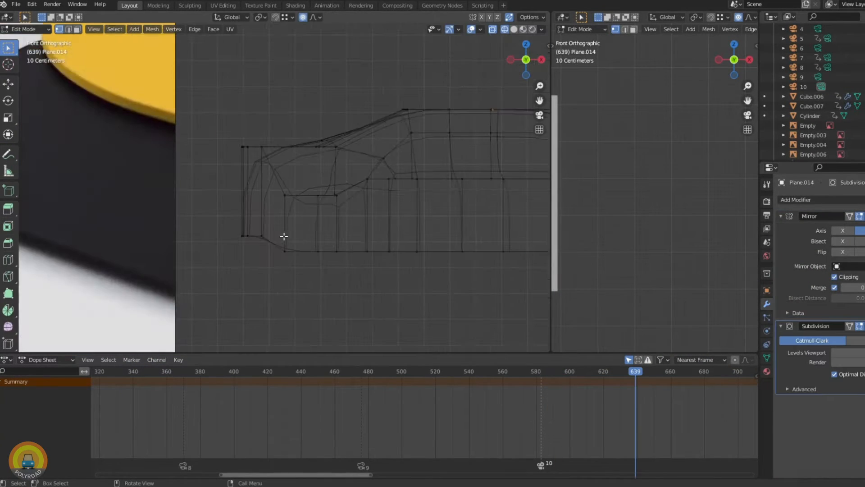
# Adjust the heights of the lower vertices at the end of the car body along Z
pyautogui.click(273, 291)
pyautogui.moveTo(224, 265); pyautogui.dragTo(261, 286)
pyautogui.press('g')
pyautogui.press('z')
pyautogui.click(248, 283)
pyautogui.press('g')
pyautogui.press('z')
pyautogui.click(262, 291)
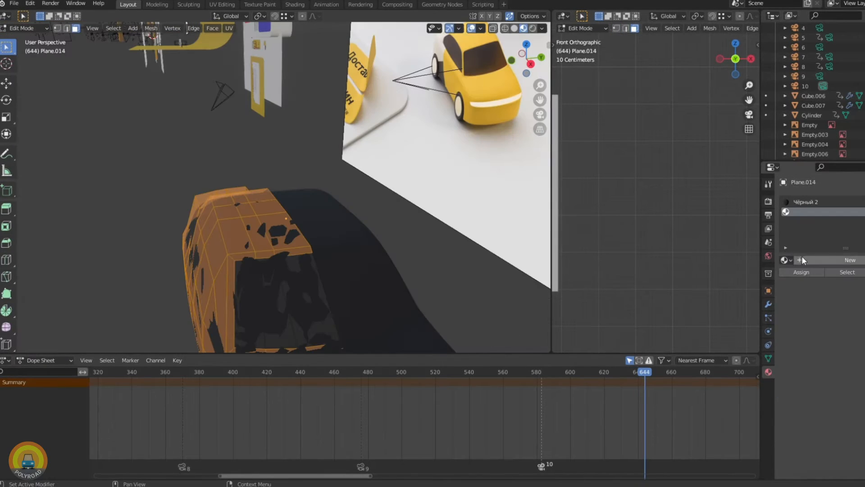
# Assign the material Жёлтый 2 to the selected car body faces, leaving the windows black
pyautogui.click(785, 260)
pyautogui.click(802, 306)
pyautogui.click(803, 272)
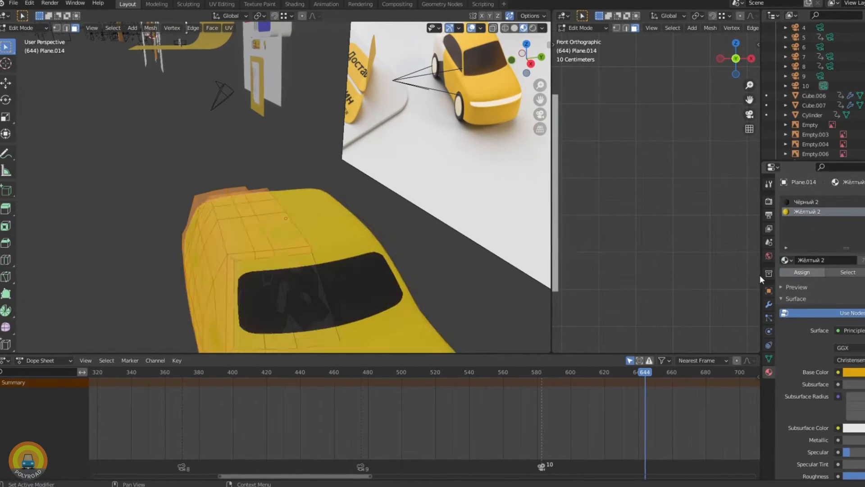
pyautogui.press('Tab')
pyautogui.scroll(-5, 307, 239)
pyautogui.moveTo(297, 239); pyautogui.dragTo(334, 205, button='middle')
pyautogui.scroll(5, 334, 204)
pyautogui.moveTo(365, 237); pyautogui.dragTo(333, 225, button='middle')
# Select the vertices at the side window's front corner and inspect the car body in wireframe and shaded views
pyautogui.press('Tab')
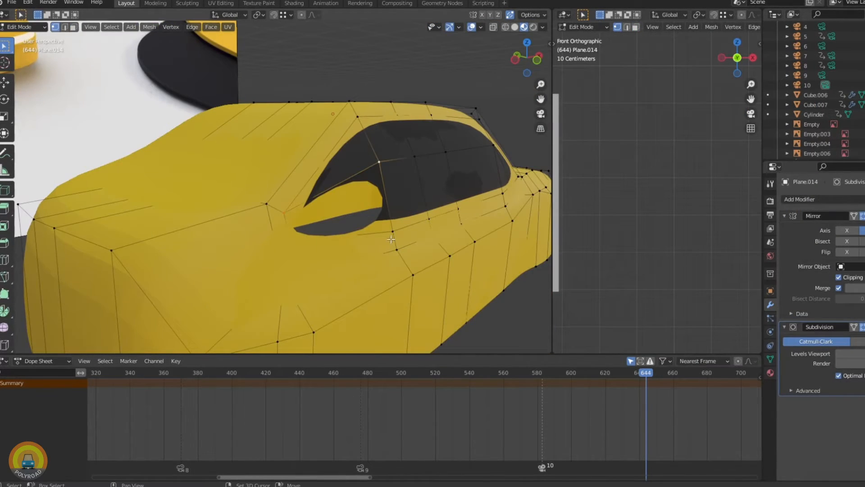
pyautogui.keyDown('shift'); pyautogui.click(391, 238); pyautogui.keyUp('shift')
pyautogui.hotkey('shift', 'z')
pyautogui.hotkey('shift', 'z')
pyautogui.press('KP_1')
pyautogui.press('Tab')
pyautogui.scroll(-7, 302, 227)
pyautogui.scroll(3, 297, 229)
pyautogui.scroll(-3, 297, 229)
pyautogui.moveTo(296, 228); pyautogui.dragTo(191, 259, button='middle')
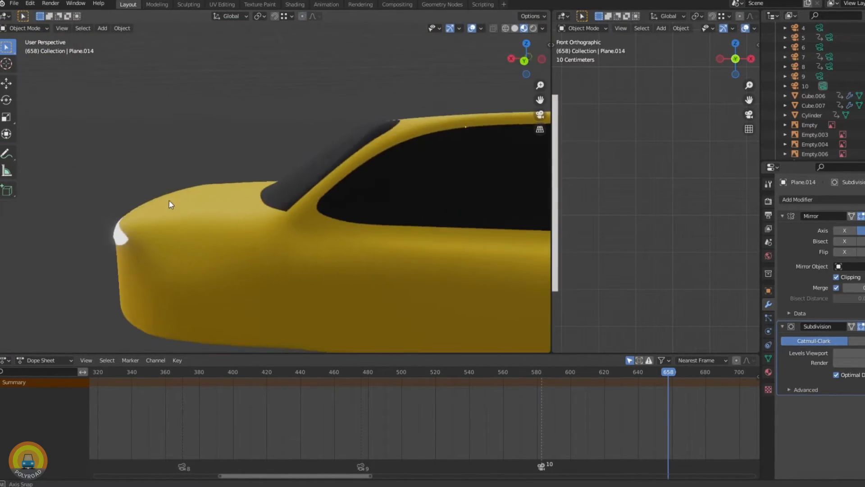
pyautogui.scroll(-6, 310, 219)
pyautogui.scroll(2, 279, 228)
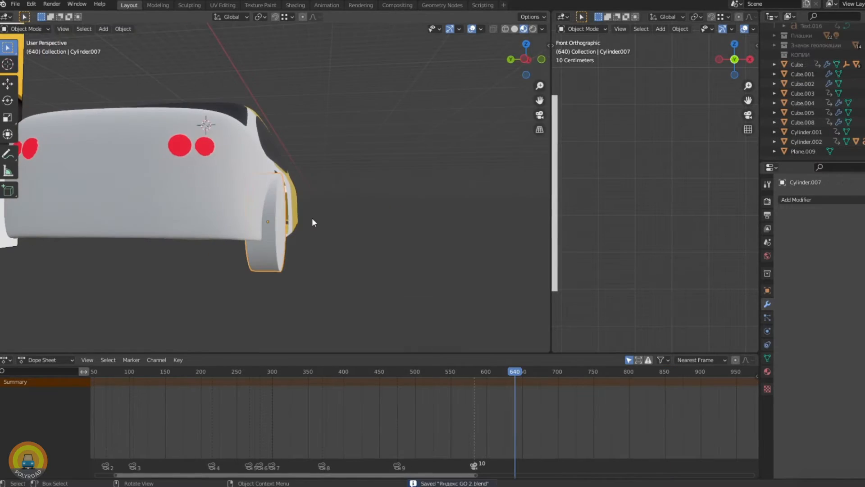
# Move the rear wheel about 0.023 m along Y in its wheel arch
pyautogui.press('g')
pyautogui.press('y')
pyautogui.click(306, 220)
pyautogui.scroll(-2, 253, 208)
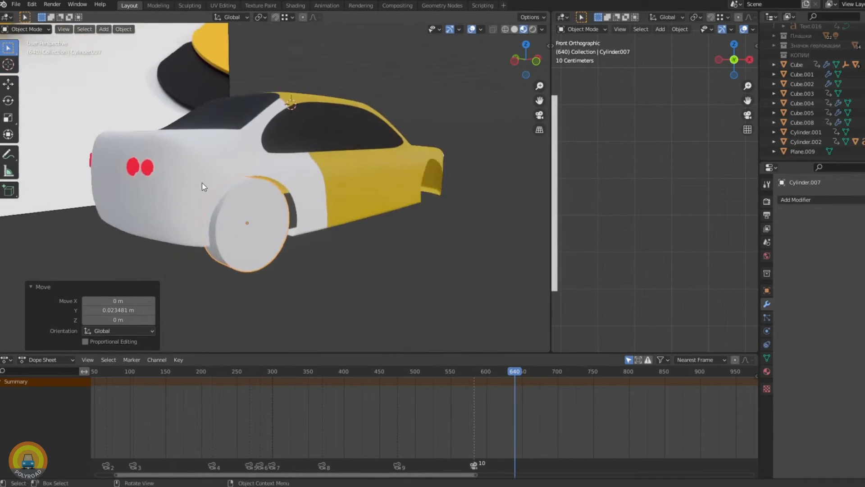
pyautogui.scroll(-4, 221, 169)
pyautogui.scroll(3, 221, 170)
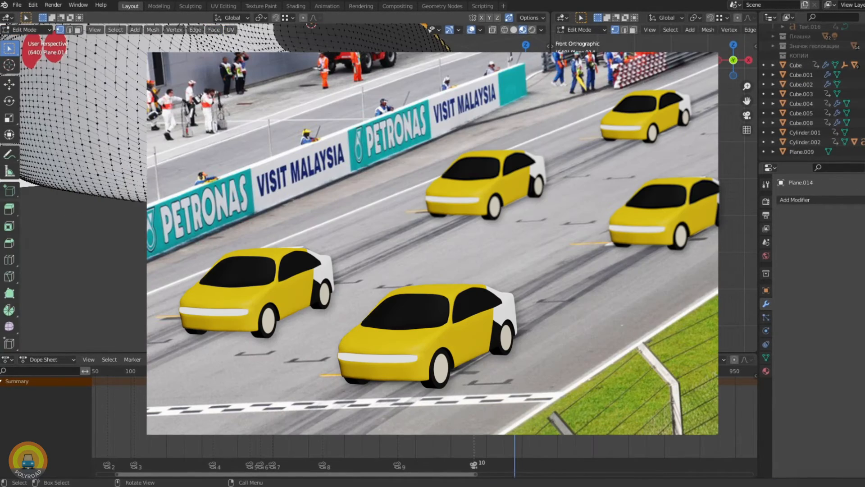
# Toggle local view for the car body mesh
pyautogui.press('KP_Divide')
pyautogui.scroll(6, 280, 190)
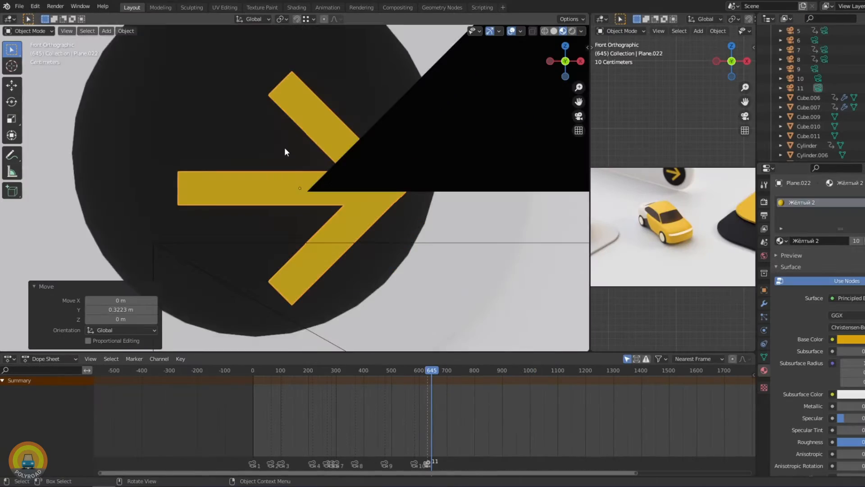
# Reposition the yellow arrow on the black disc in the front view and save the file
pyautogui.moveTo(285, 147); pyautogui.dragTo(328, 168, button='middle')
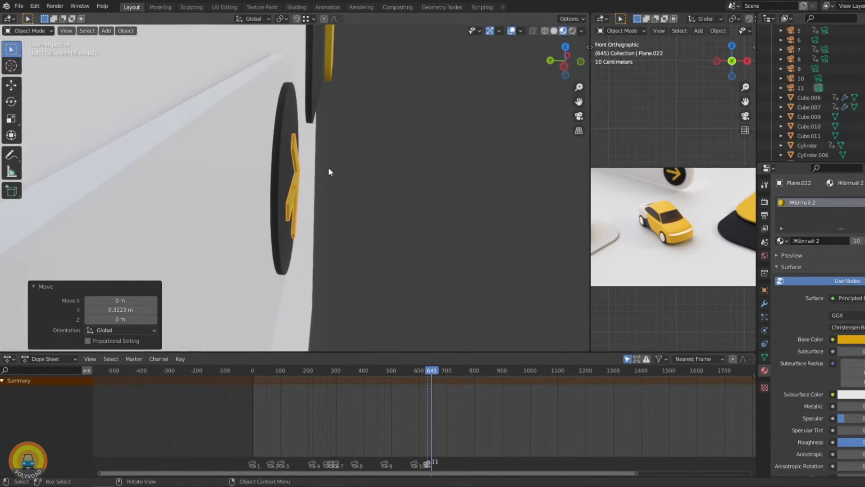
pyautogui.press('KP_1')
pyautogui.press('g')
pyautogui.click(286, 171)
pyautogui.press('KP_0')
pyautogui.hotkey('ctrl', 's')
pyautogui.scroll(-5, 282, 181)
# Set the height of the upright white sign with the arrow disc along Z above the floor
pyautogui.click(391, 225)
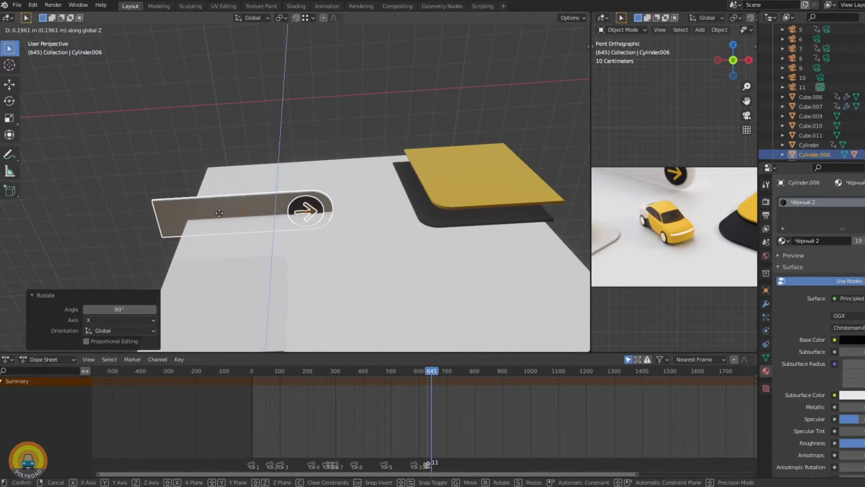
pyautogui.click(314, 209)
pyautogui.scroll(-2, 423, 234)
pyautogui.moveTo(423, 234); pyautogui.dragTo(311, 276, button='middle')
# Move the camera and tilt it around X so the framing matches the reference
pyautogui.click(412, 81)
pyautogui.moveTo(366, 162); pyautogui.dragTo(428, 247, button='middle')
pyautogui.press('KP_0')
pyautogui.press('g')
pyautogui.click(397, 216)
pyautogui.press('r')
pyautogui.press('x')
pyautogui.click(382, 194)
pyautogui.press('g')
pyautogui.press('z')
pyautogui.press('z')
pyautogui.press('y')
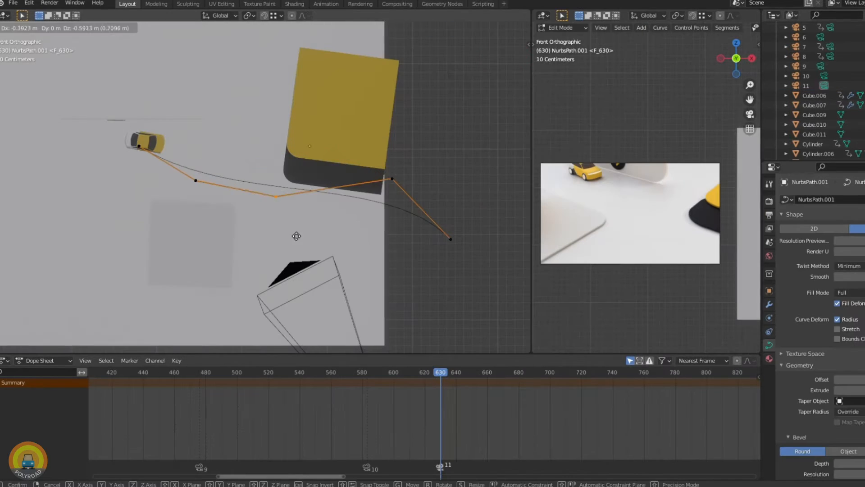
# Adjust the control points of the car's NURBS path and scrub the motion against the reference
pyautogui.press('b')
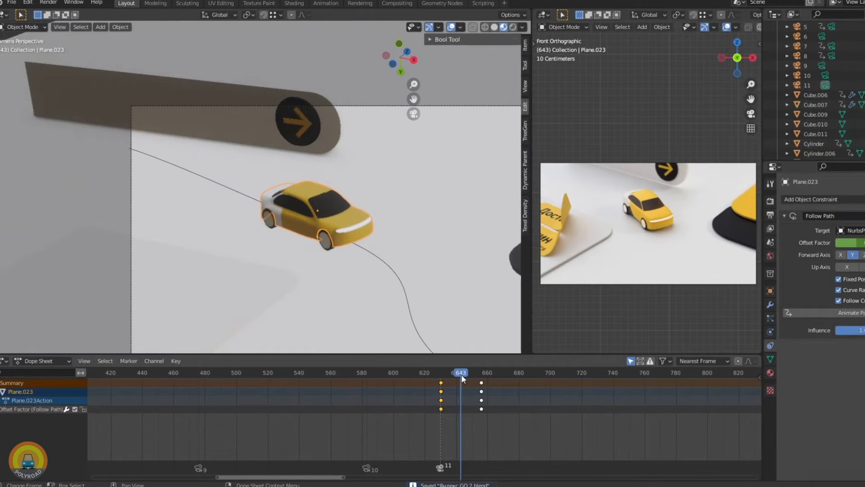
pyautogui.moveTo(462, 375); pyautogui.dragTo(467, 376)
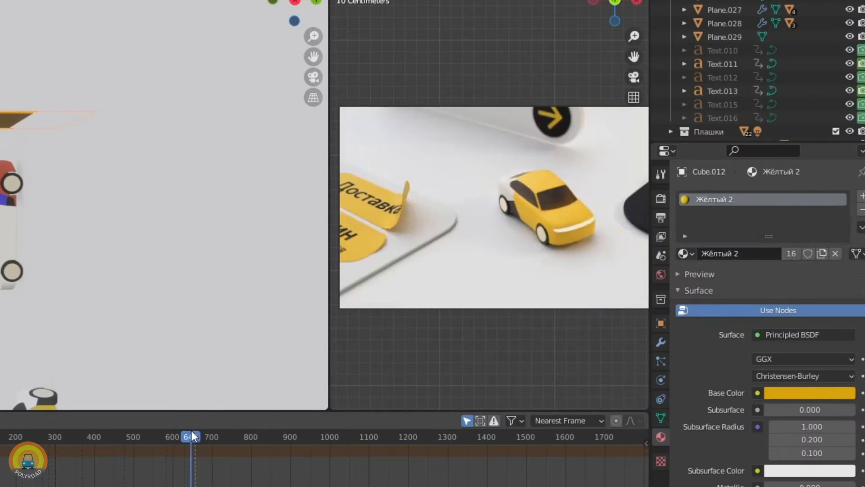
pyautogui.moveTo(193, 434)
pyautogui.mouseDown()
pyautogui.moveTo(212, 434)
pyautogui.moveTo(196, 442)
pyautogui.mouseUp()
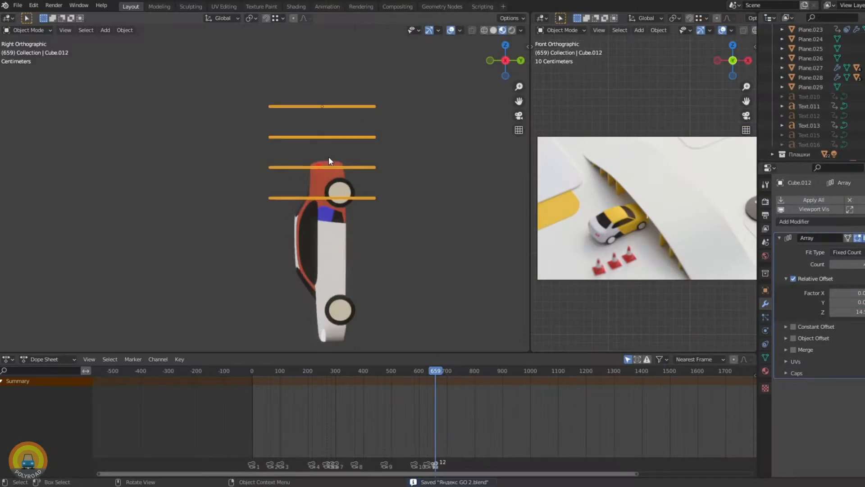
# Add a Bevel modifier to the arrayed yellow bridge supports and place it above the Array modifier in the stack
pyautogui.moveTo(328, 155); pyautogui.dragTo(36, 216, button='middle')
pyautogui.click(800, 223)
pyautogui.click(731, 260)
pyautogui.scroll(2, 249, 118)
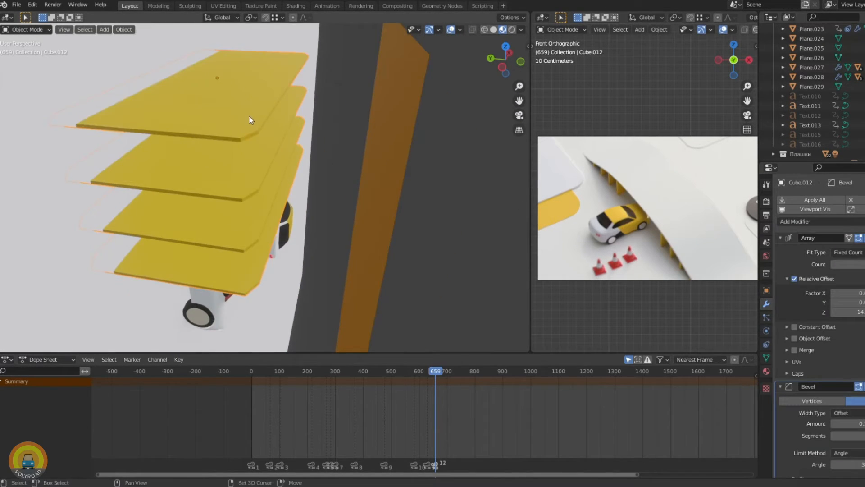
pyautogui.keyDown('shift'); pyautogui.moveTo(249, 117); pyautogui.dragTo(279, 162, button='middle'); pyautogui.keyUp('shift')
pyautogui.moveTo(864, 386); pyautogui.dragTo(864, 244)
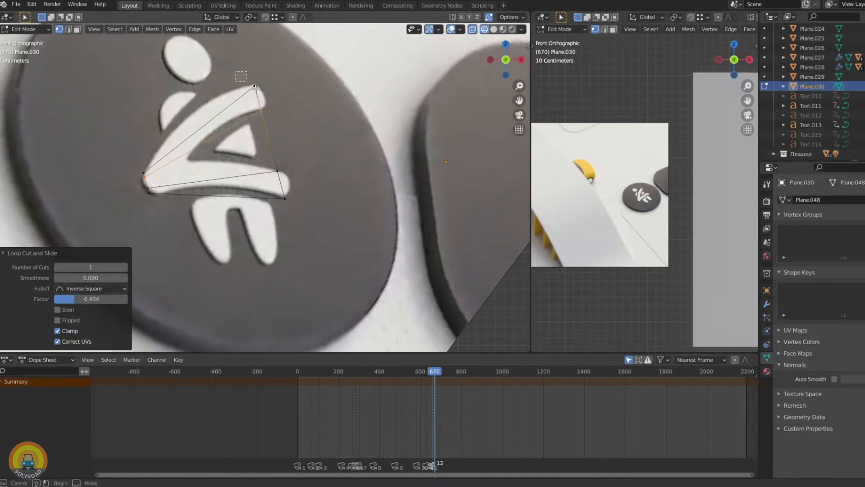
# Try to move the upper corner vertex of the figure's arm outline on the dark disc in the front view
pyautogui.press('g')
pyautogui.click(132, 162)
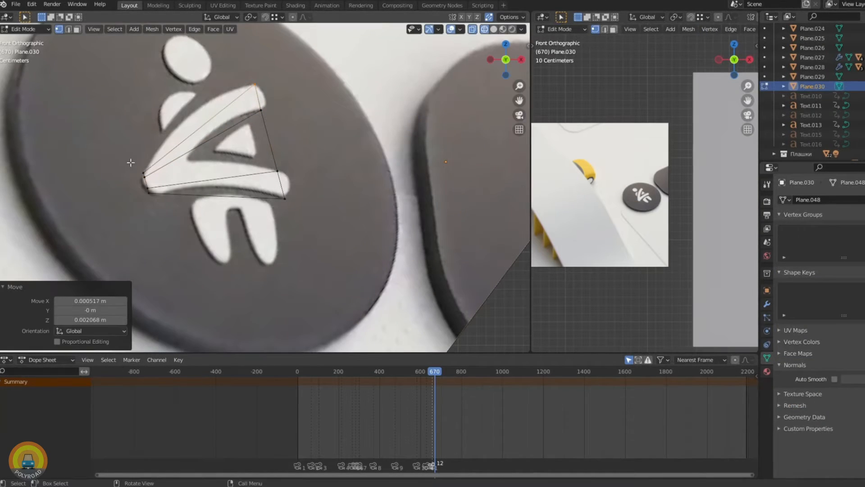
pyautogui.hotkey('ctrl', 'z')
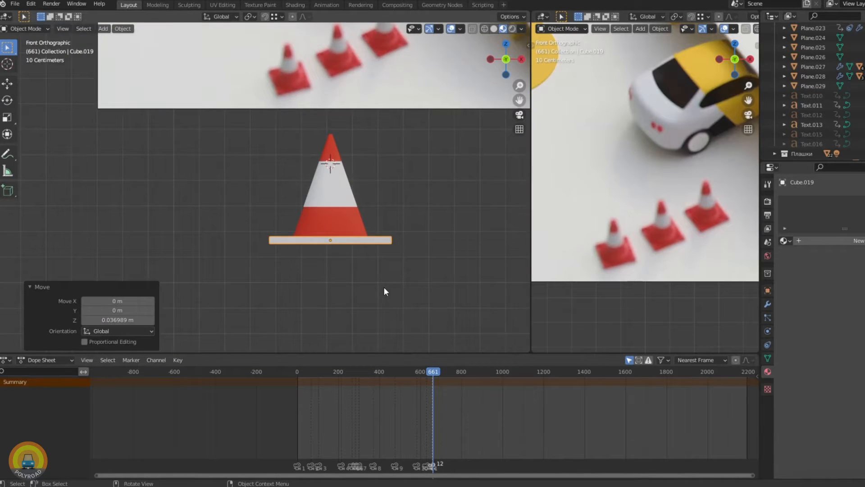
# Scale the traffic cone's base slab and subdivide the selected section of the taxi's NURBS path
pyautogui.press('s')
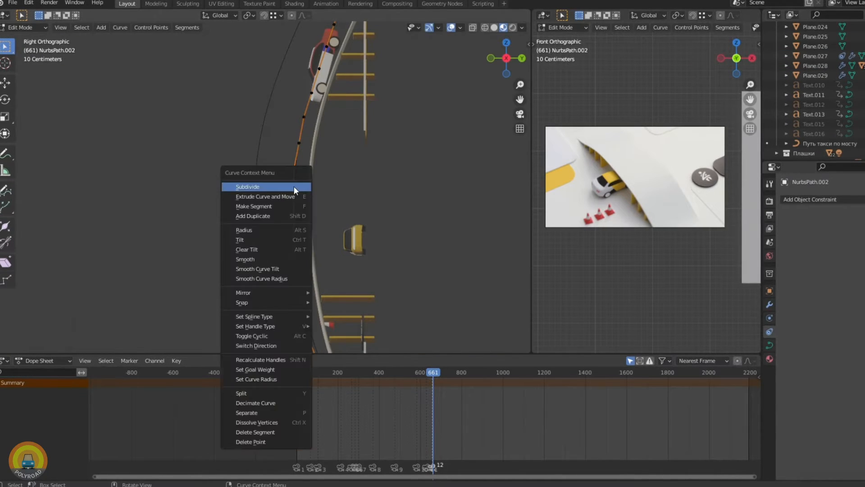
pyautogui.rightClick(285, 199)
pyautogui.click(286, 199)
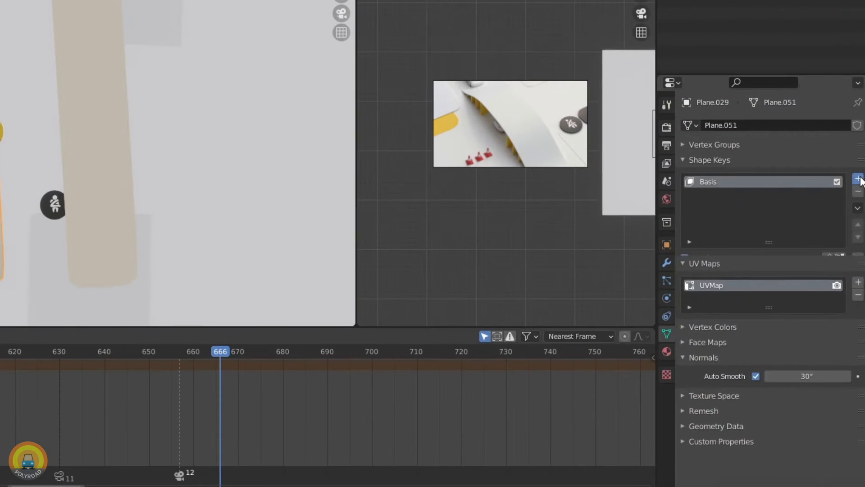
# Add a shape key after Basis to the curved bridge strip, and open the shape key options with the straight strip selected too
pyautogui.click(858, 178)
pyautogui.click(112, 150)
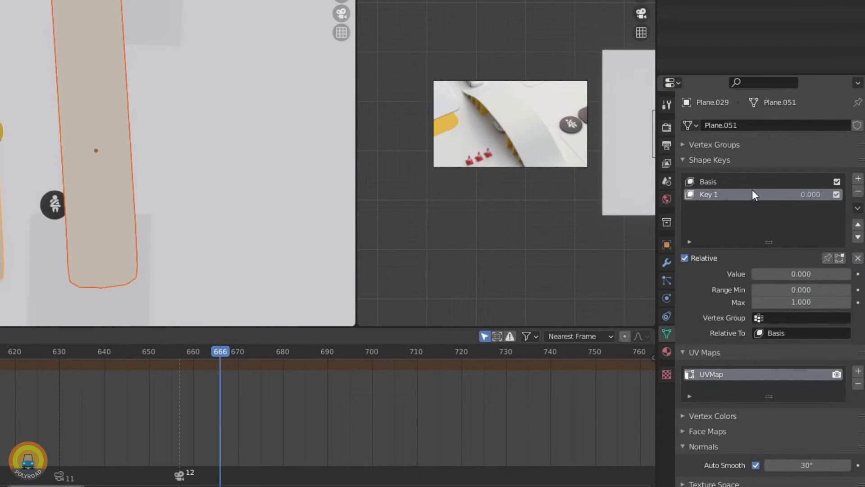
pyautogui.click(858, 208)
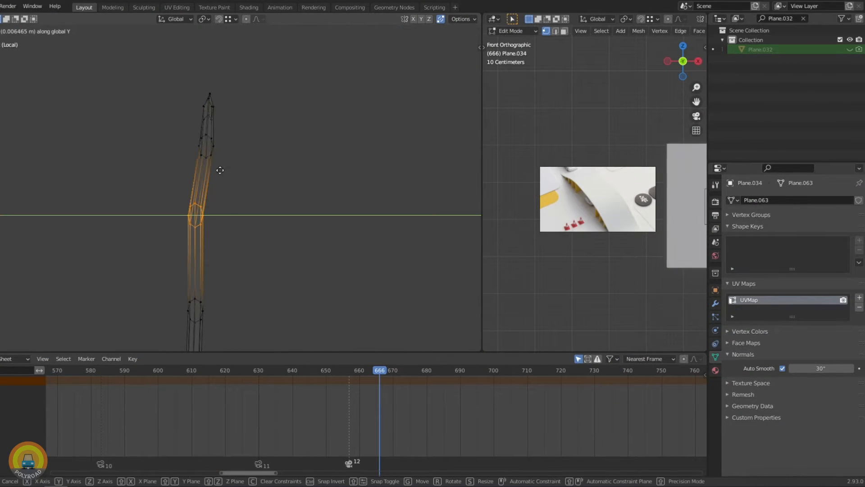
# Shift the selected cross-section vertices of the duplicate strip Plane.034 along global Y in the side view
pyautogui.click(224, 178)
pyautogui.click(242, 171)
pyautogui.click(249, 206)
pyautogui.hotkey('alt', 'z')
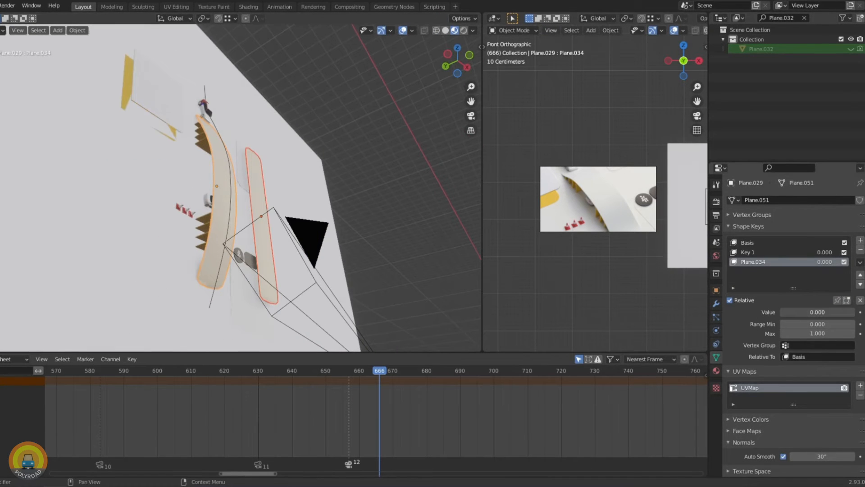
# Set the bridge strip's Plane.034 shape key to about 0.418 and check its curvature from the side
pyautogui.scroll(6, 194, 244)
pyautogui.moveTo(193, 247); pyautogui.dragTo(158, 130, button='middle')
pyautogui.moveTo(825, 315); pyautogui.dragTo(801, 315)
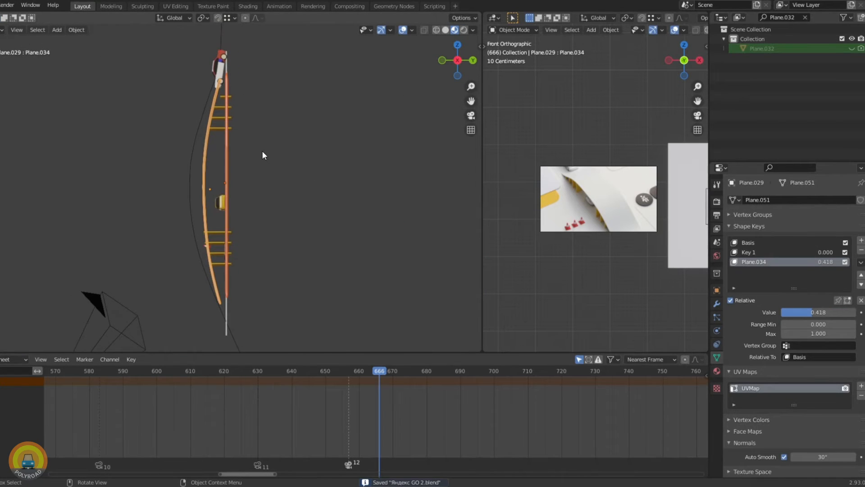
pyautogui.scroll(3, 261, 150)
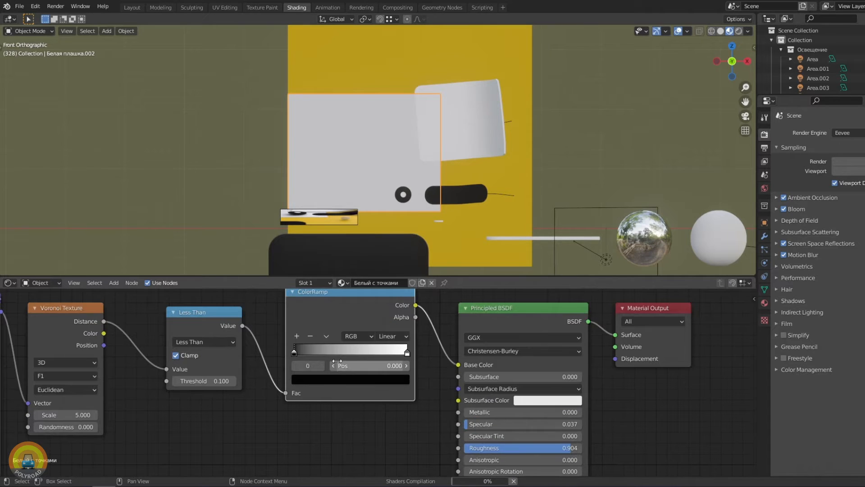
# Save the file and open the ColorRamp's black stop colour in the Белый с точками material to check the dots on the plate
pyautogui.hotkey('ctrl', 's')
pyautogui.click(292, 353)
pyautogui.click(309, 380)
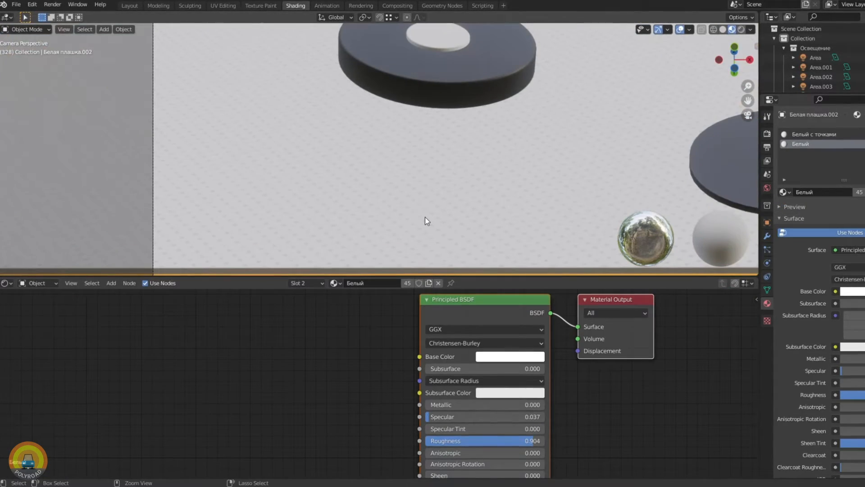
pyautogui.scroll(3, 426, 216)
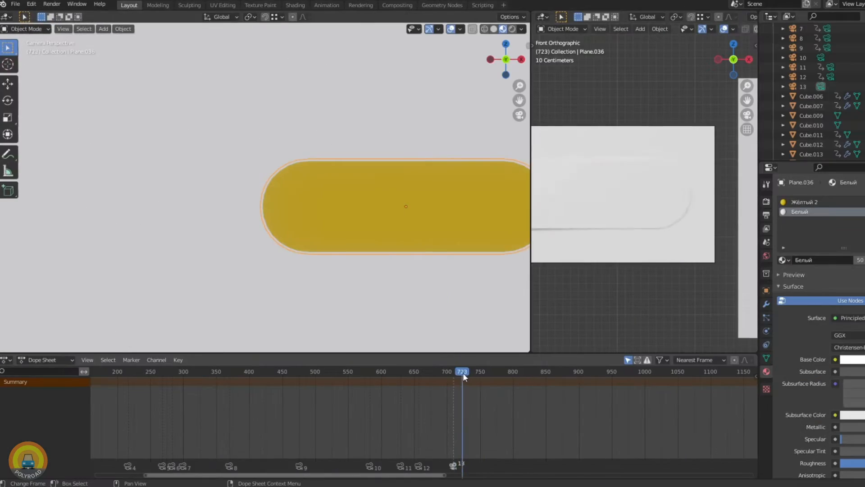
# Try to move the rim vertices of the yellow rounded plate at frame 742
pyautogui.moveTo(463, 372); pyautogui.dragTo(475, 374)
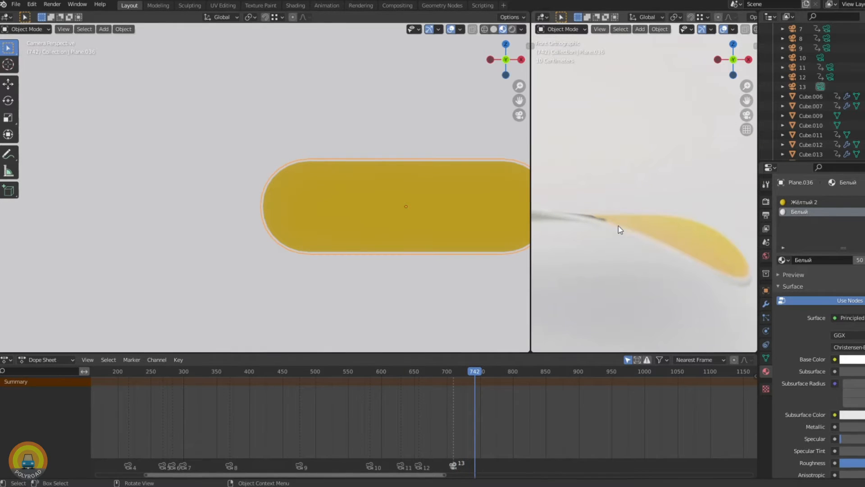
pyautogui.press('Tab')
pyautogui.press('KP_Decimal')
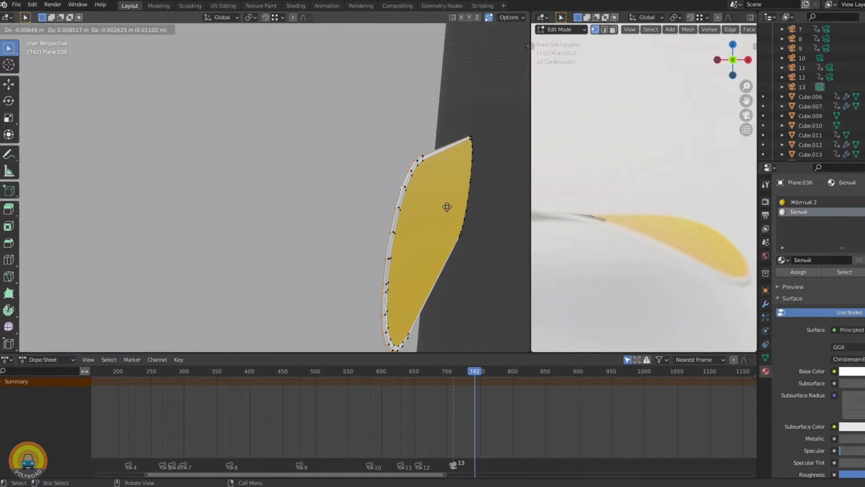
pyautogui.rightClick(403, 210)
pyautogui.press('Escape')
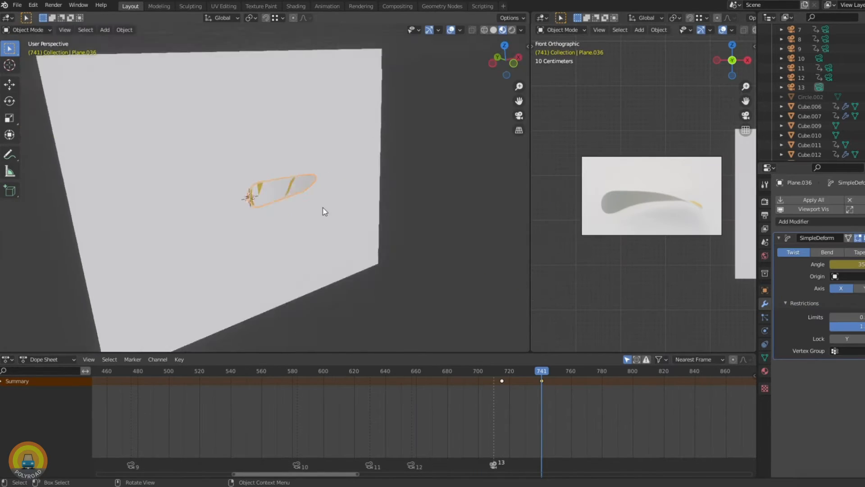
# Rotate the twisted plate around the global X axis in the camera view and scrub up to frame 747 against the reference
pyautogui.press('KP_0')
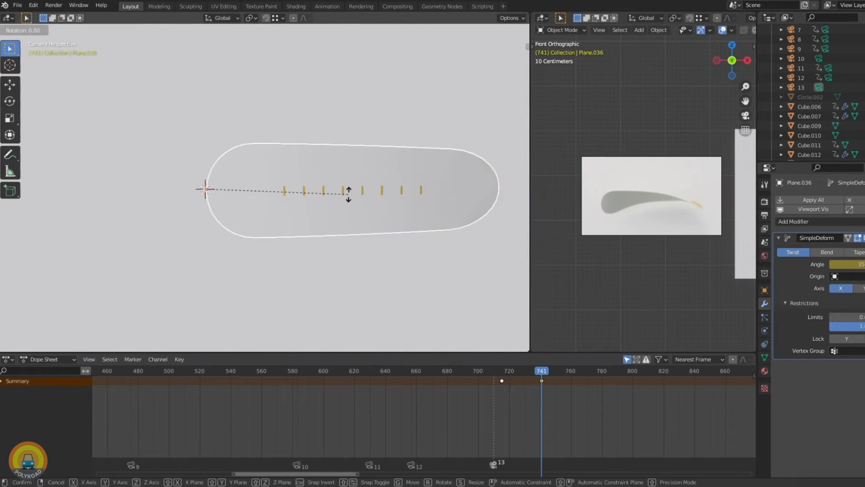
pyautogui.press('x')
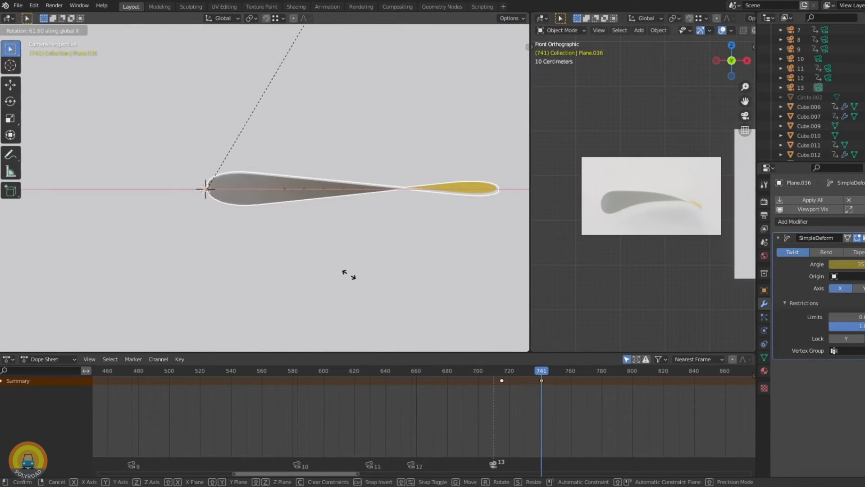
pyautogui.click(346, 111)
pyautogui.click(543, 372)
pyautogui.moveTo(543, 372); pyautogui.dragTo(550, 374)
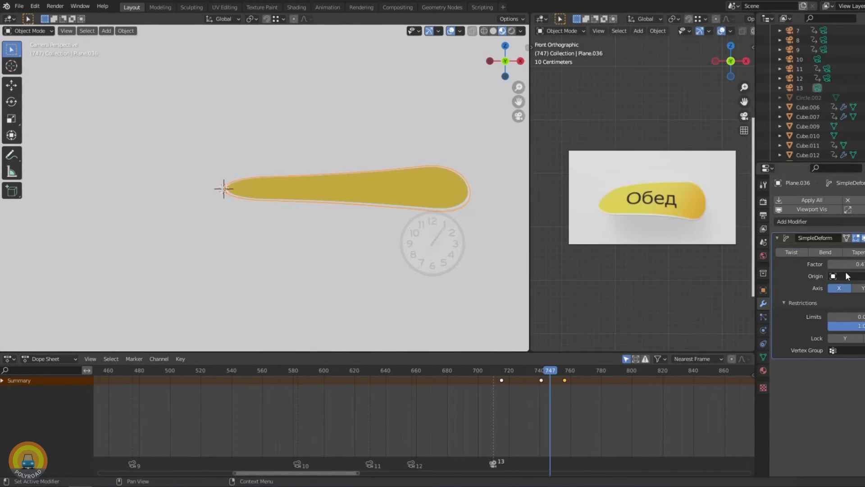
pyautogui.moveTo(550, 377); pyautogui.dragTo(543, 376)
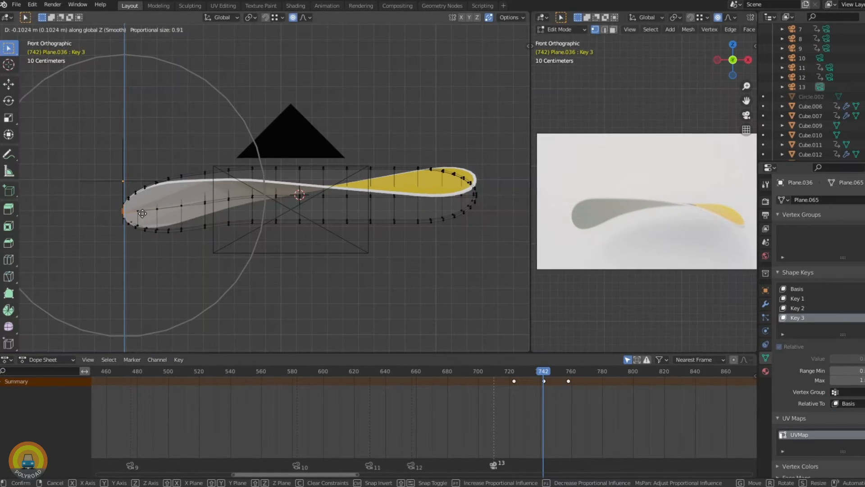
# Lower the plate's grey end about 0.1 m along Z in shape key Key 3 using smooth proportional editing
pyautogui.click(154, 212)
pyautogui.press('Tab')
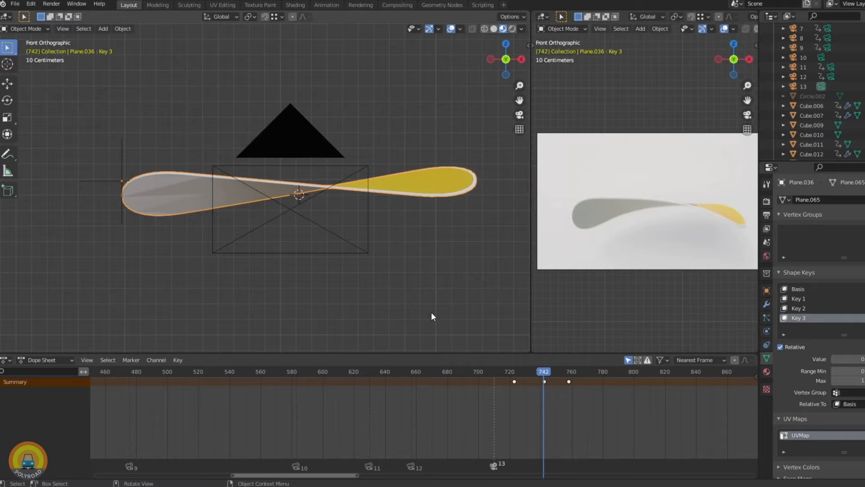
# Reduce the plate's Key 2 shape key value, keyframe Key 3 at frame 742, and scrub forward to check the deformation
pyautogui.click(798, 308)
pyautogui.moveTo(856, 358); pyautogui.dragTo(836, 358)
pyautogui.click(798, 318)
pyautogui.press('i')
pyautogui.moveTo(543, 372)
pyautogui.mouseDown()
pyautogui.moveTo(527, 373)
pyautogui.moveTo(554, 373)
pyautogui.moveTo(530, 379)
pyautogui.moveTo(550, 382)
pyautogui.mouseUp()
pyautogui.click(801, 298)
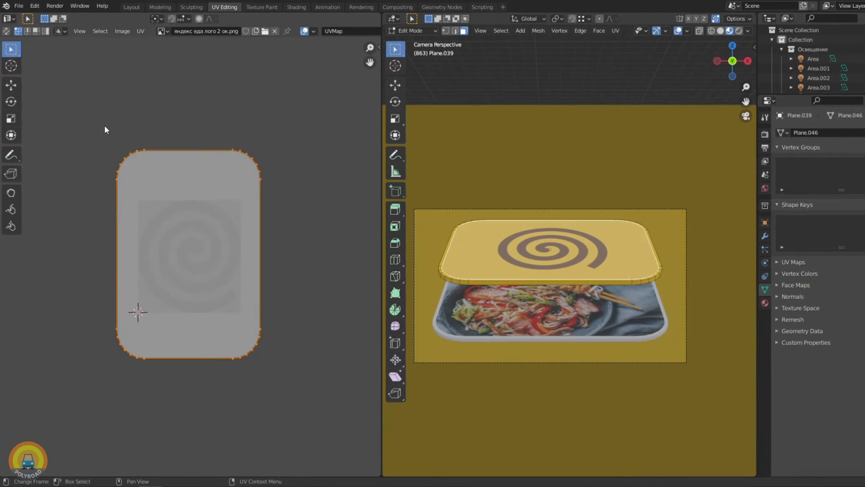
# Adjust the yellow lid's UV layout over the spiral logo image in the UV editor
pyautogui.rightClick(225, 274)
pyautogui.click(225, 274)
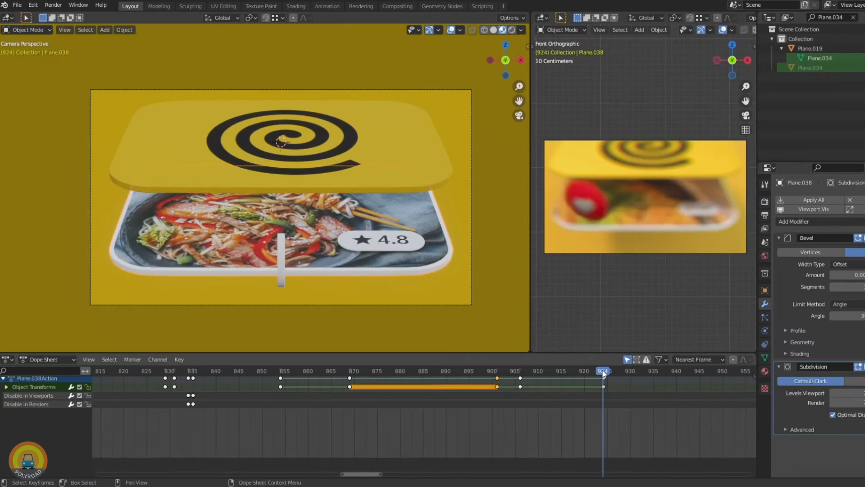
# Play back the food plate animation around frame 924, scrub to about frame 906 and save the file
pyautogui.click(603, 377)
pyautogui.press('space')
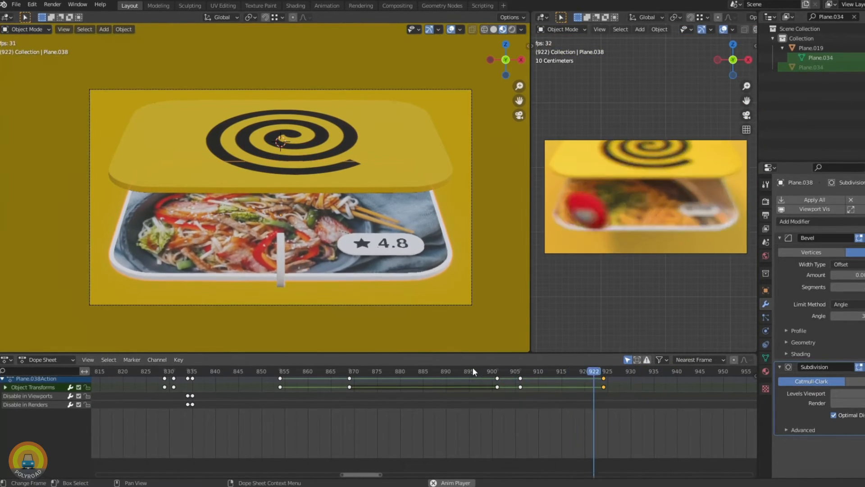
pyautogui.click(291, 212)
pyautogui.press('space')
pyautogui.moveTo(492, 373); pyautogui.dragTo(520, 374)
pyautogui.hotkey('ctrl', 's')
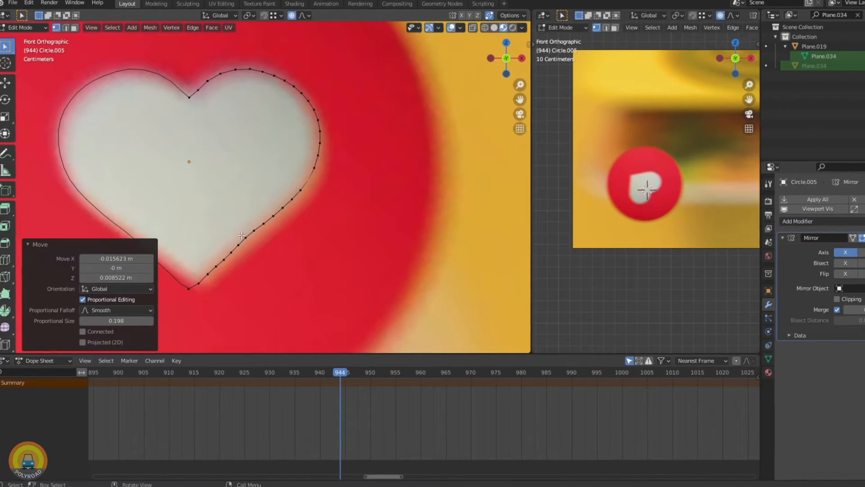
# Move the heart outline's lower edge vertices with proportional editing to follow the reference heart
pyautogui.click(244, 237)
pyautogui.press('g')
pyautogui.click(251, 245)
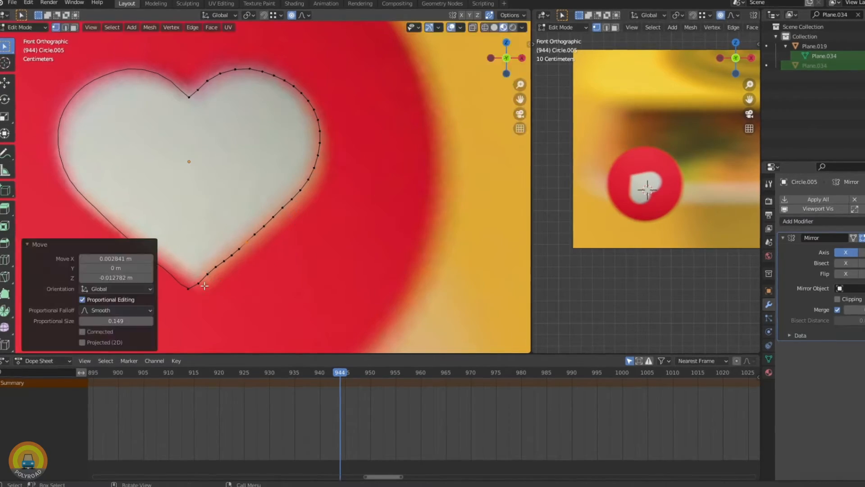
pyautogui.keyDown('shift'); pyautogui.moveTo(199, 291); pyautogui.dragTo(239, 250, button='middle'); pyautogui.keyUp('shift')
pyautogui.scroll(2, 240, 249)
pyautogui.click(236, 253)
pyautogui.press('g')
pyautogui.scroll(6, 245, 253)
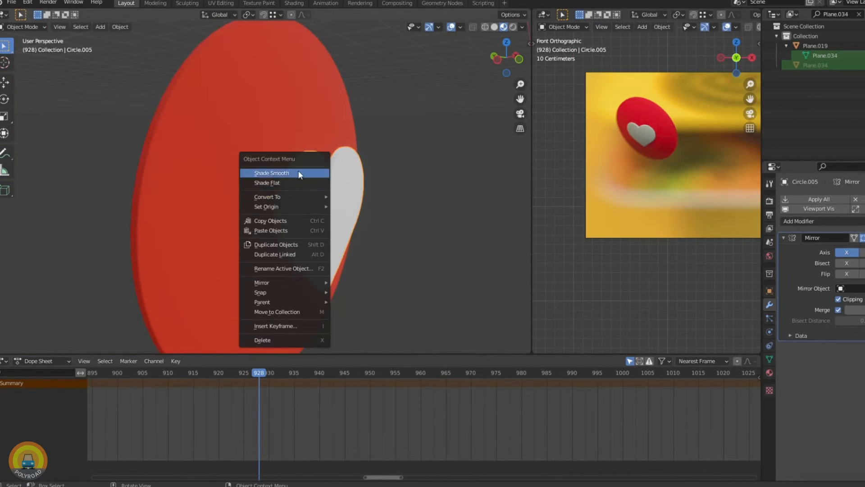
# Shade the heart smooth and copy it together with the red disc
pyautogui.click(303, 172)
pyautogui.click(769, 359)
pyautogui.keyDown('shift'); pyautogui.click(227, 179); pyautogui.keyUp('shift')
pyautogui.hotkey('ctrl', 'c')
pyautogui.click(229, 198)
pyautogui.click(232, 195)
pyautogui.click(232, 208)
pyautogui.click(327, 198)
# Bevel the cuff rectangle's lower-right corner by about 0.0076 m with 4 segments and shade the cuff smooth
pyautogui.scroll(4, 379, 194)
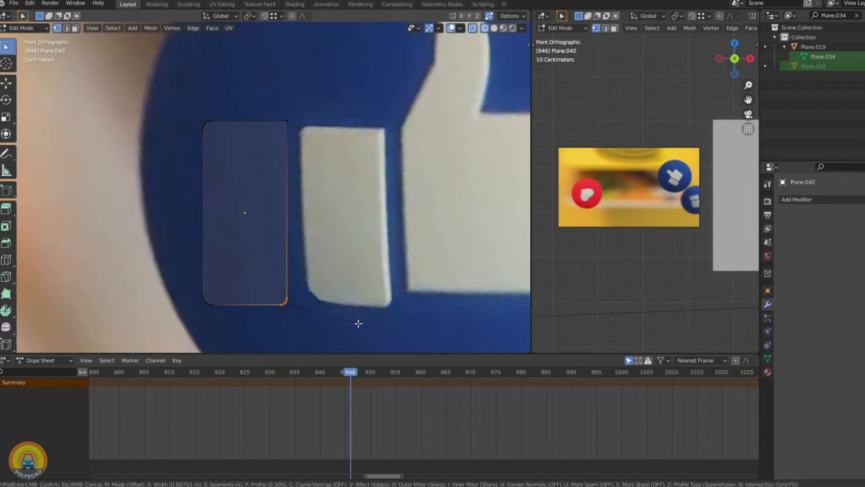
pyautogui.click(358, 323)
pyautogui.press('Tab')
pyautogui.hotkey('shift', 'z')
pyautogui.rightClick(256, 220)
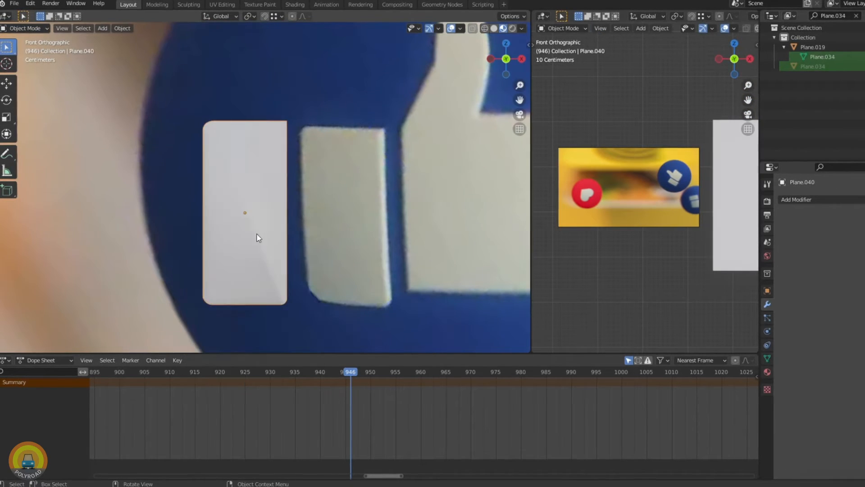
pyautogui.click(256, 222)
pyautogui.moveTo(256, 219); pyautogui.dragTo(213, 141, button='middle')
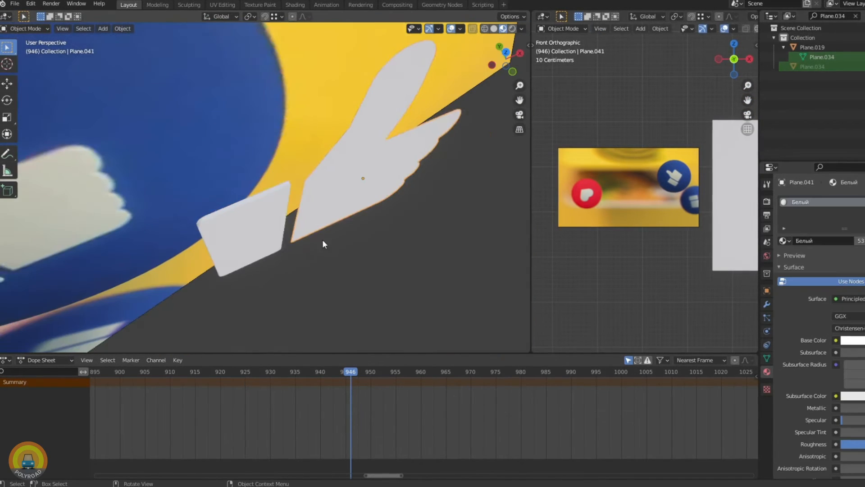
# Inspect the thumbs-up hand mesh beside the cuff in the top view
pyautogui.press('Tab')
pyautogui.press('KP_7')
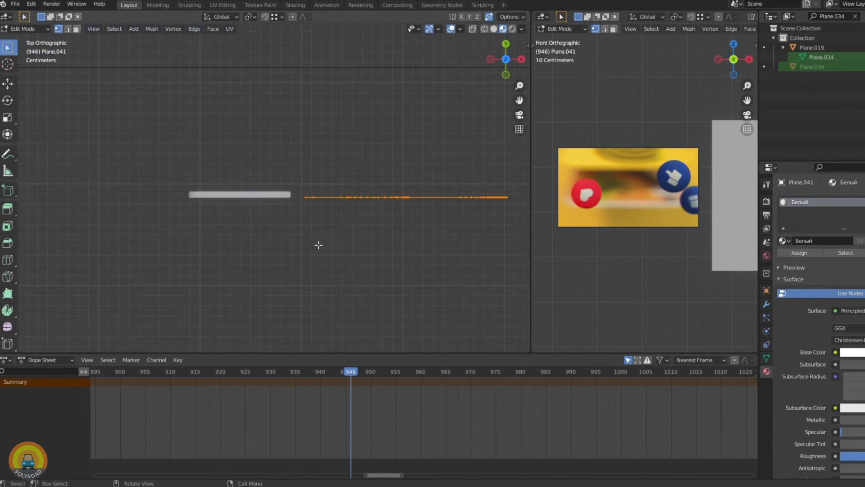
pyautogui.press('Tab')
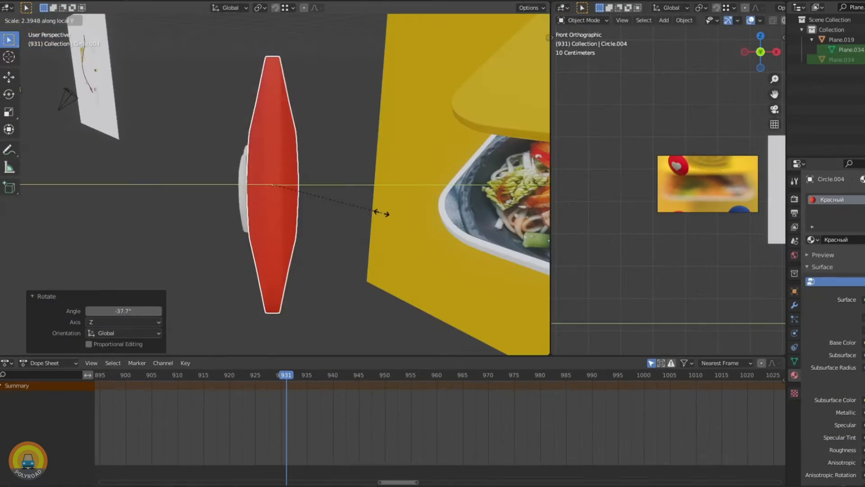
# Scale the red heart disc along its local Y axis by 2.395 and again by about 1.23
pyautogui.moveTo(380, 212); pyautogui.dragTo(232, 182, button='middle')
pyautogui.press('KP_0')
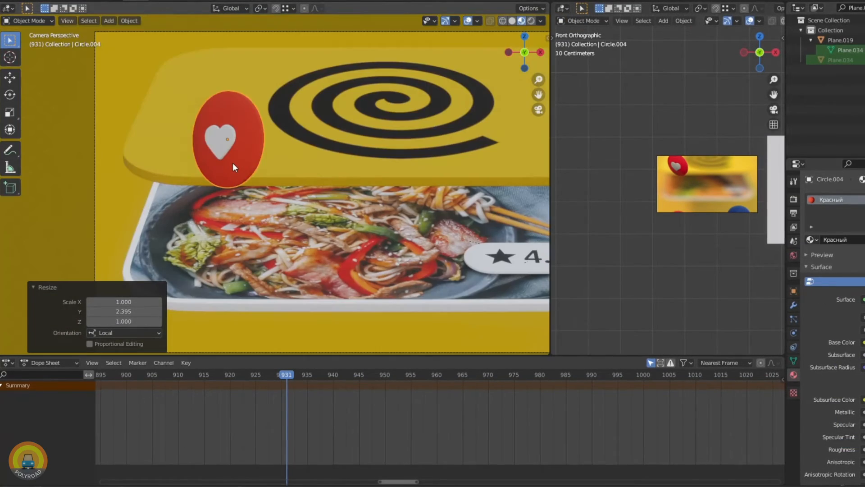
pyautogui.press('s')
pyautogui.press('y')
pyautogui.press('y')
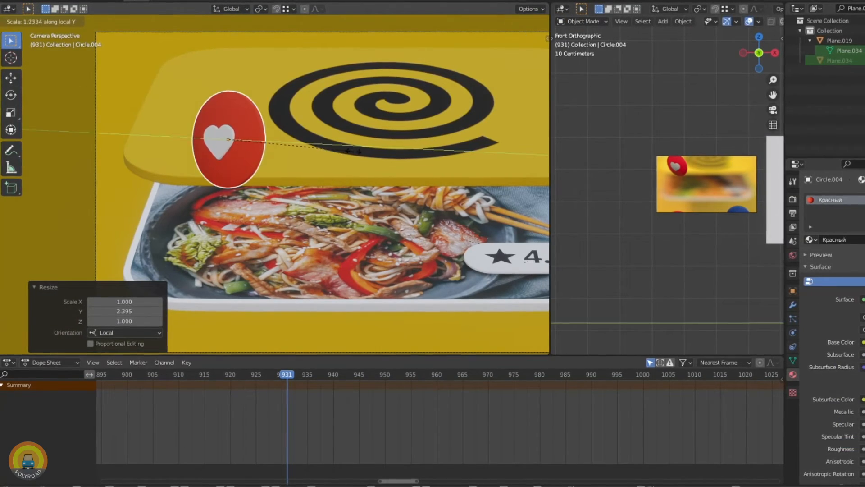
pyautogui.click(354, 158)
# Pick another object of the food scene and reposition it along the global Y axis
pyautogui.scroll(-4, 413, 220)
pyautogui.keyDown('shift'); pyautogui.moveTo(415, 224); pyautogui.dragTo(276, 124, button='middle'); pyautogui.keyUp('shift')
pyautogui.click(413, 181)
pyautogui.moveTo(413, 181); pyautogui.dragTo(293, 198, button='middle')
pyautogui.press('g')
pyautogui.press('y')
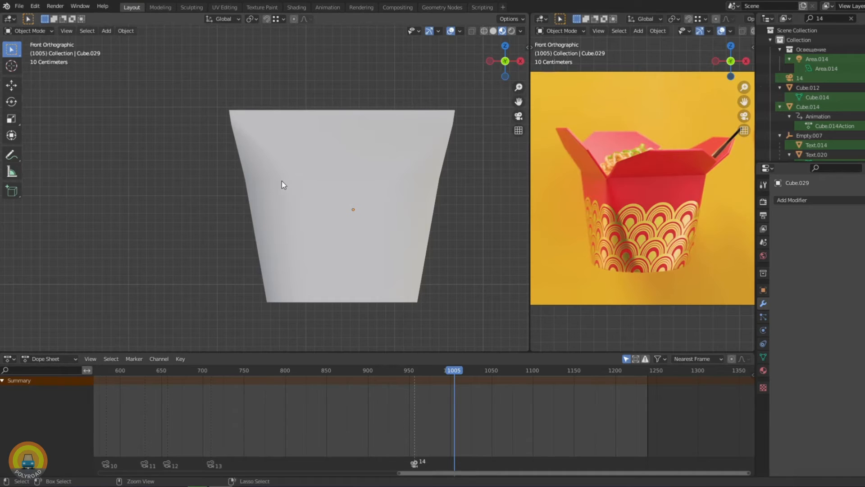
# Undo the last two changes to the noodle box and lower its middle row of vertices along global Z
pyautogui.hotkey('ctrl', 'z')
pyautogui.hotkey('ctrl', 'z')
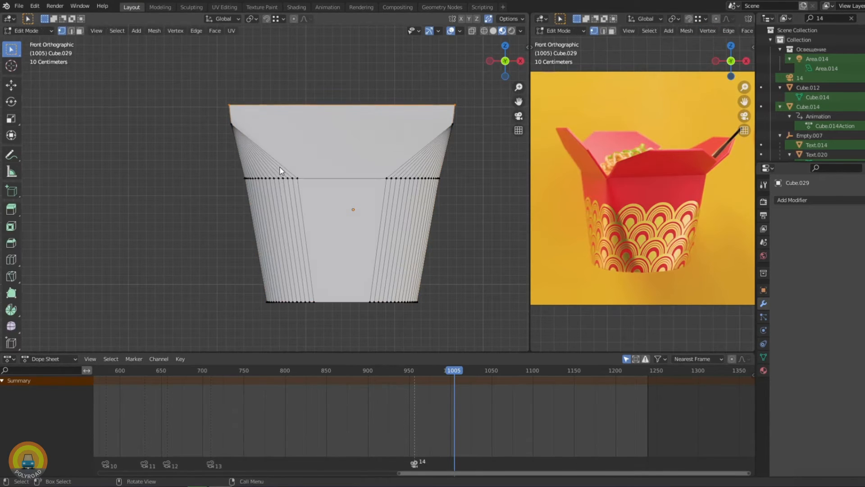
pyautogui.press('Tab')
pyautogui.hotkey('shift', 'z')
pyautogui.press('Tab')
pyautogui.moveTo(206, 165); pyautogui.dragTo(466, 204)
pyautogui.press('g')
pyautogui.press('z')
pyautogui.click(465, 215)
# Lower the upper rim vertices of the noodle box along global Z and scale them
pyautogui.moveTo(158, 79); pyautogui.dragTo(504, 164)
pyautogui.press('g')
pyautogui.press('z')
pyautogui.click(502, 177)
pyautogui.press('s')
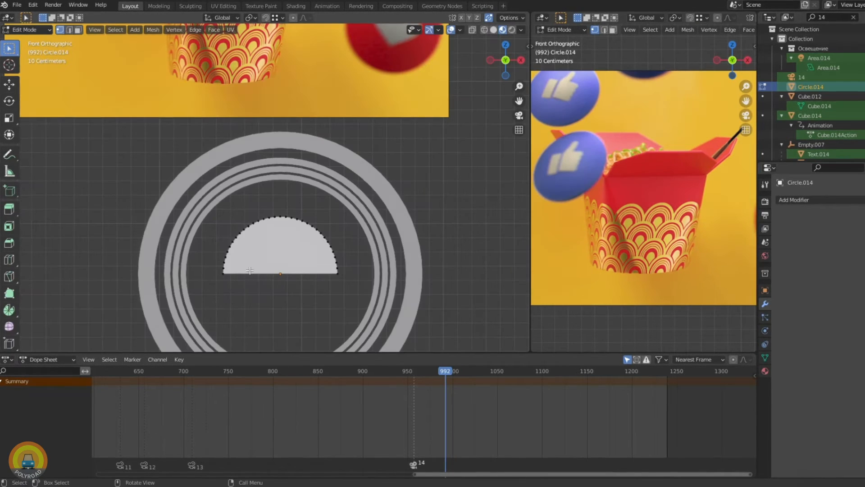
# Duplicate the arch motif for the staggered scale pattern and adjust the relative X factor of its array
pyautogui.click(333, 326)
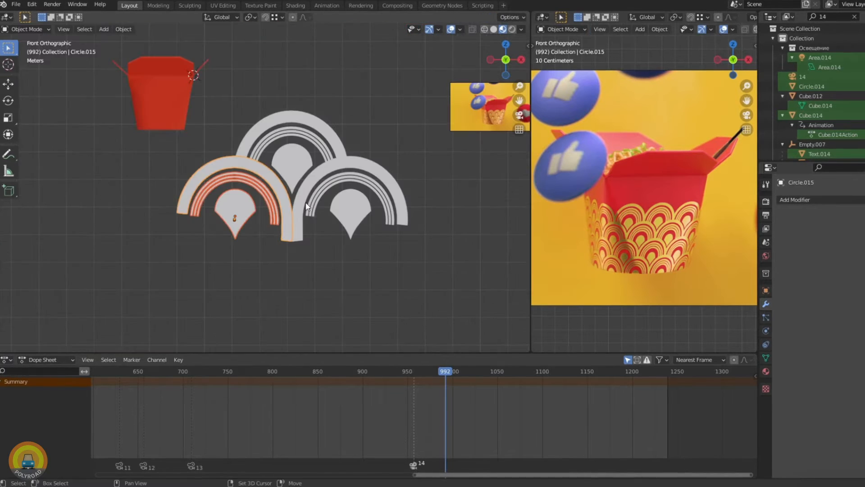
pyautogui.hotkey('shift', 'd')
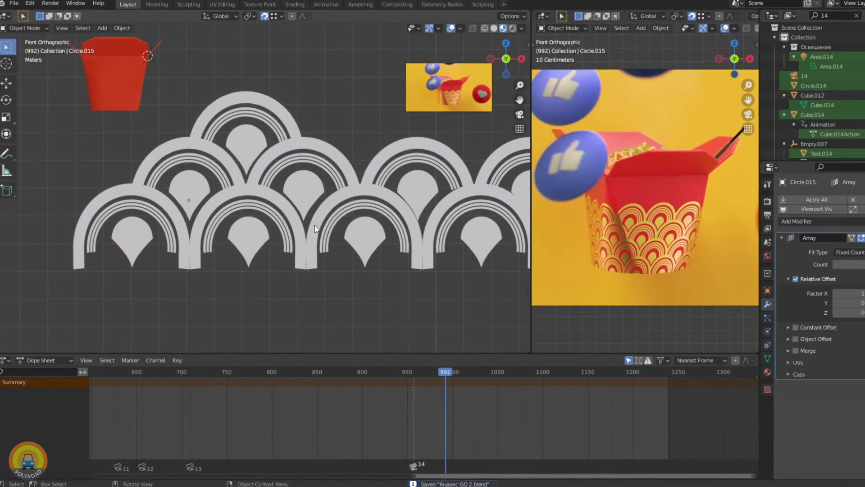
pyautogui.moveTo(858, 294); pyautogui.dragTo(852, 293)
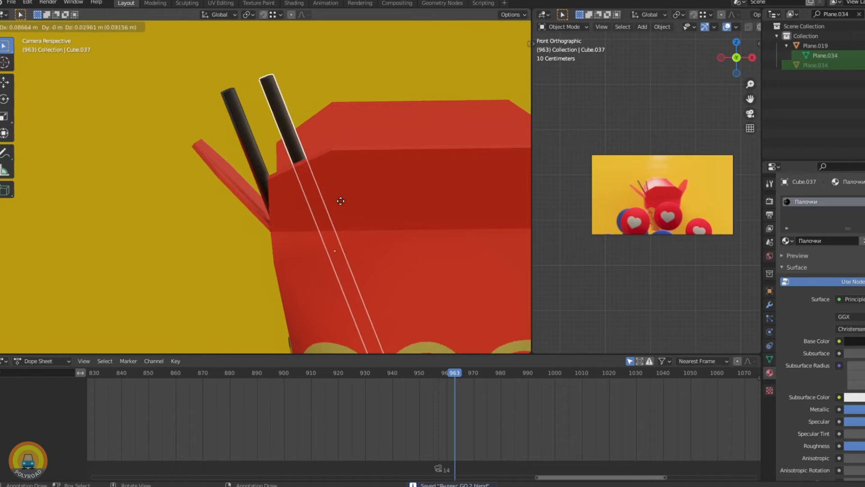
# Rotate the second black chopstick standing in the noodle box
pyautogui.press('r')
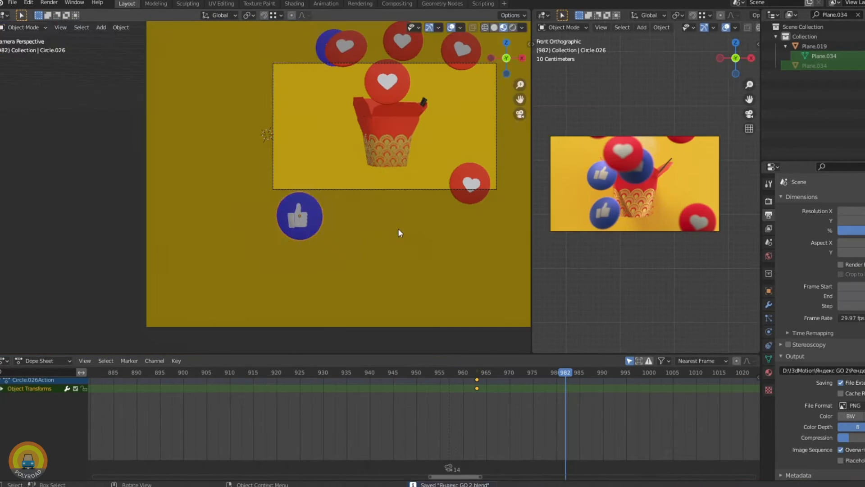
# Raise the lower blue thumbs-up disc by 1.4675 m along global Z, save the file and scrub through the animation
pyautogui.press('g')
pyautogui.press('z')
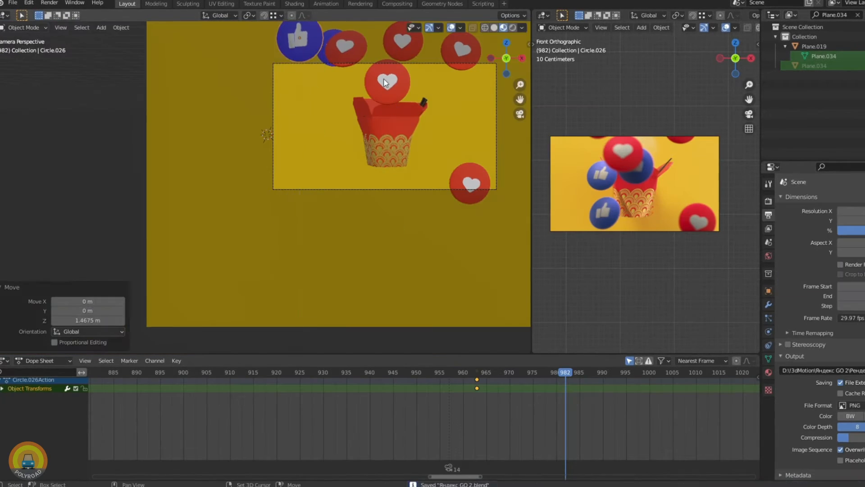
pyautogui.click(479, 198)
pyautogui.hotkey('ctrl', 's')
pyautogui.moveTo(488, 373); pyautogui.dragTo(564, 372)
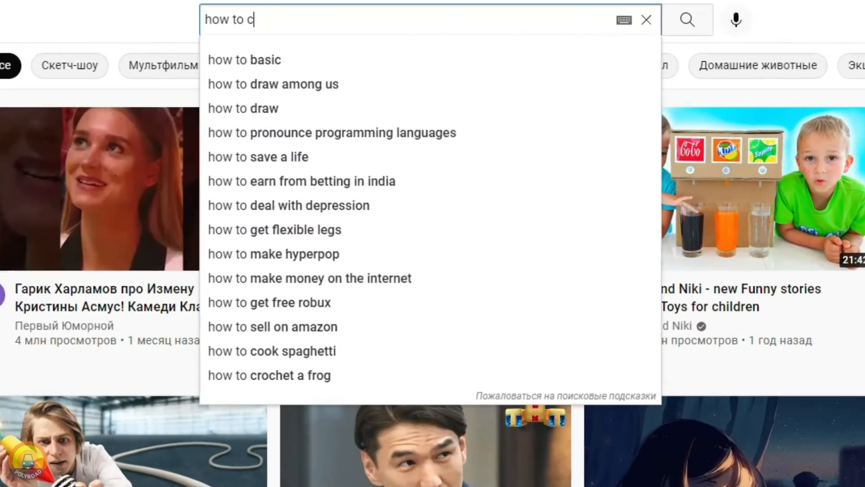
# Search YouTube for "how to create noodles in blender" and browse the tutorial results
pyautogui.write('reate noodles in blender')
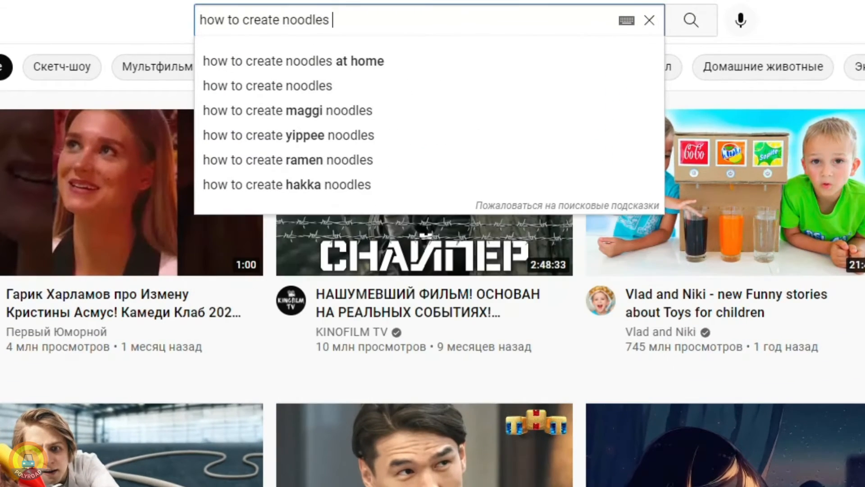
pyautogui.press('Return')
pyautogui.scroll(-8, 784, 477)
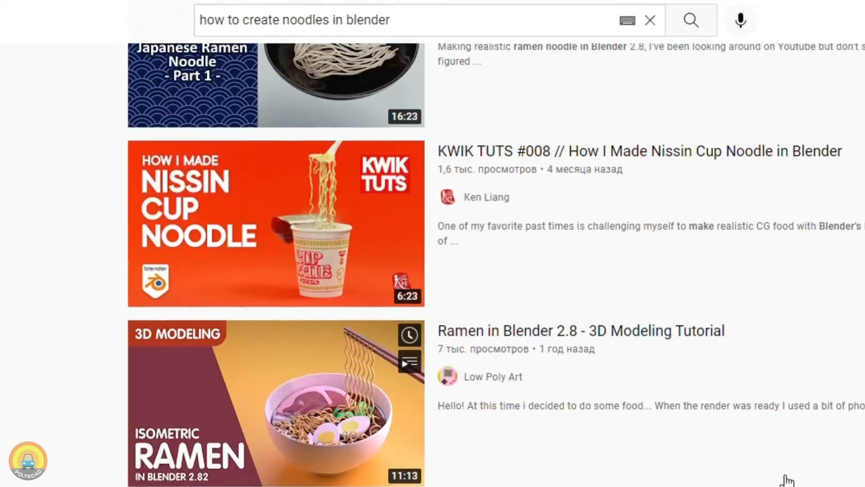
pyautogui.scroll(-9, 497, 264)
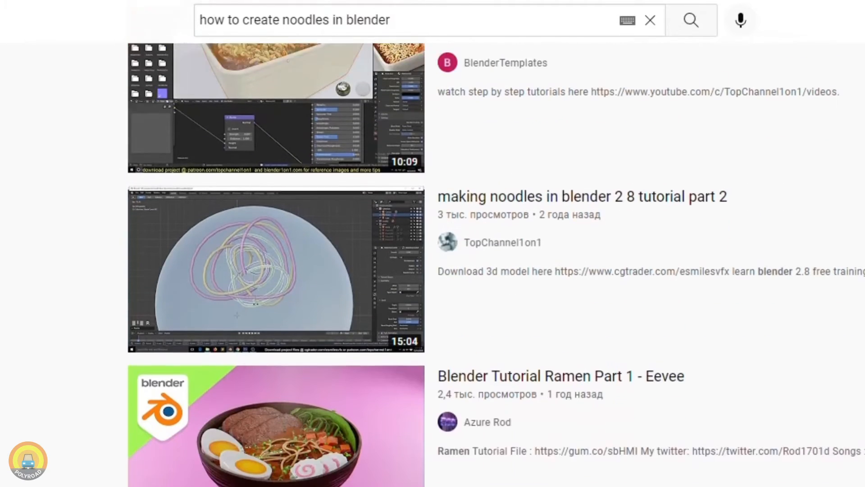
pyautogui.scroll(-4, 433, 265)
pyautogui.scroll(-4, 433, 265)
pyautogui.scroll(-14, 432, 265)
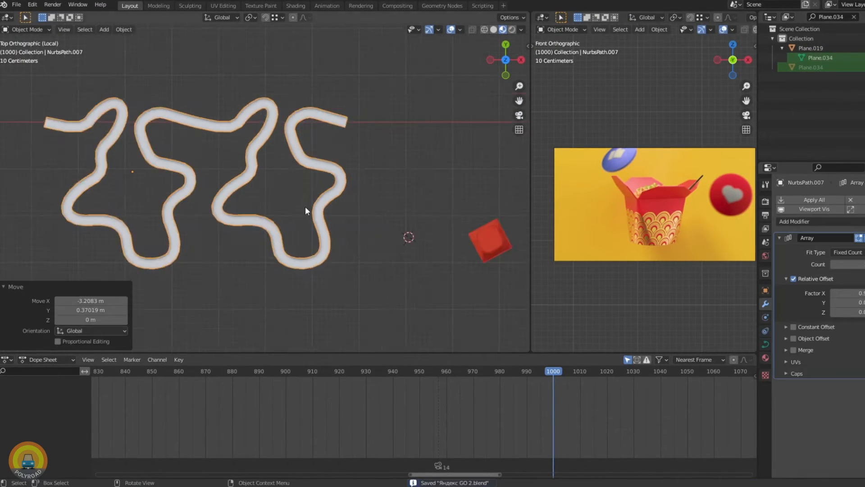
# Save the Blender file containing the arrayed noodle path
pyautogui.scroll(-3, 305, 206)
pyautogui.hotkey('ctrl', 's')
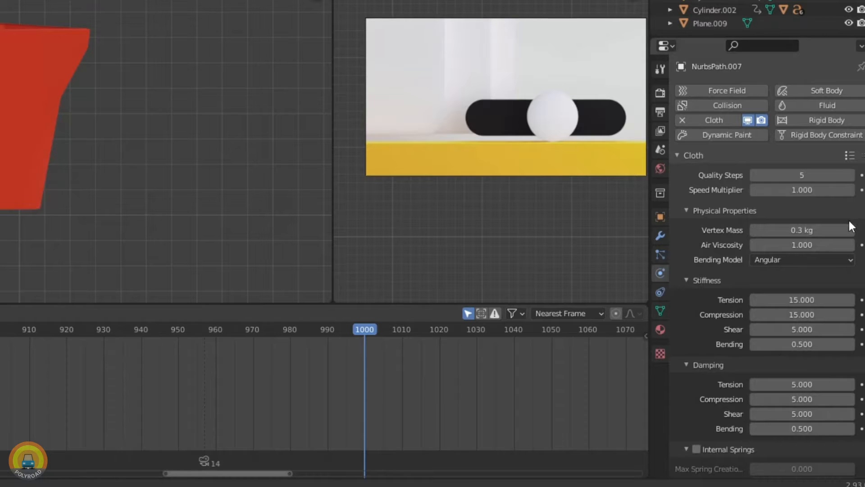
# Give the noodle path's cloth the preset with 0.15 kg vertex mass, 2 quality steps and internal springs
pyautogui.click(849, 155)
pyautogui.click(793, 105)
pyautogui.scroll(-5, 716, 288)
pyautogui.scroll(5, 744, 234)
pyautogui.click(784, 176)
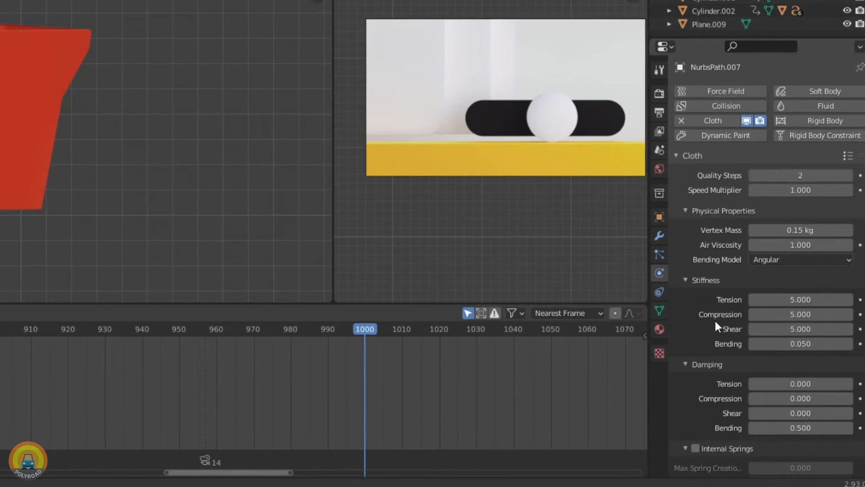
pyautogui.scroll(-5, 715, 318)
pyautogui.click(690, 259)
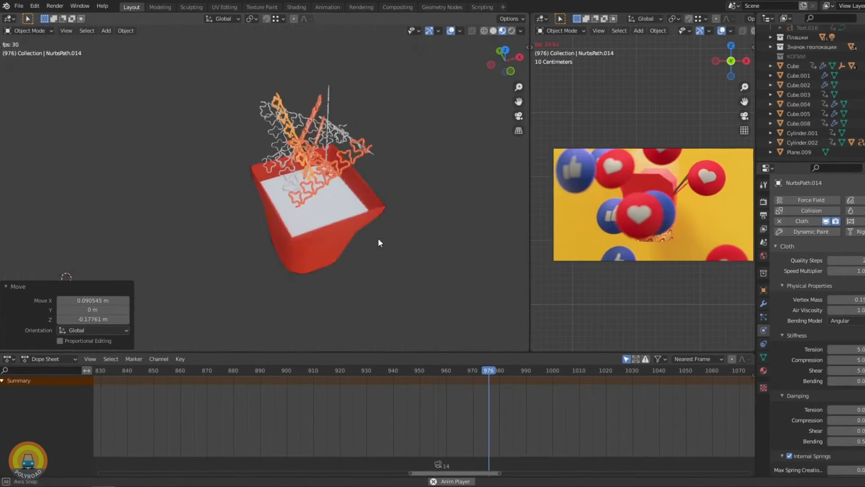
# Play the cloth simulation and examine from several angles how the noodle strands fall into the box
pyautogui.moveTo(378, 238); pyautogui.dragTo(343, 209, button='middle')
pyautogui.click(345, 205)
pyautogui.scroll(4, 356, 161)
pyautogui.press('space')
pyautogui.moveTo(357, 160); pyautogui.dragTo(321, 172, button='middle')
pyautogui.press('space')
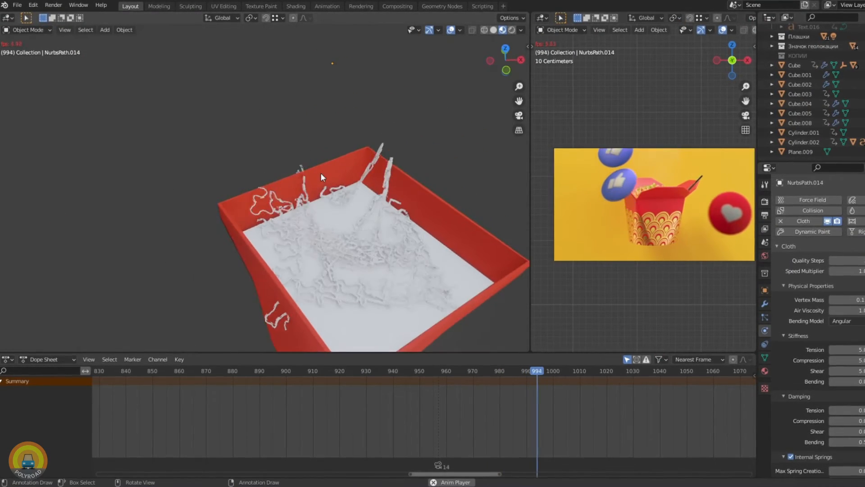
pyautogui.press('space')
pyautogui.moveTo(393, 171); pyautogui.dragTo(278, 240, button='middle')
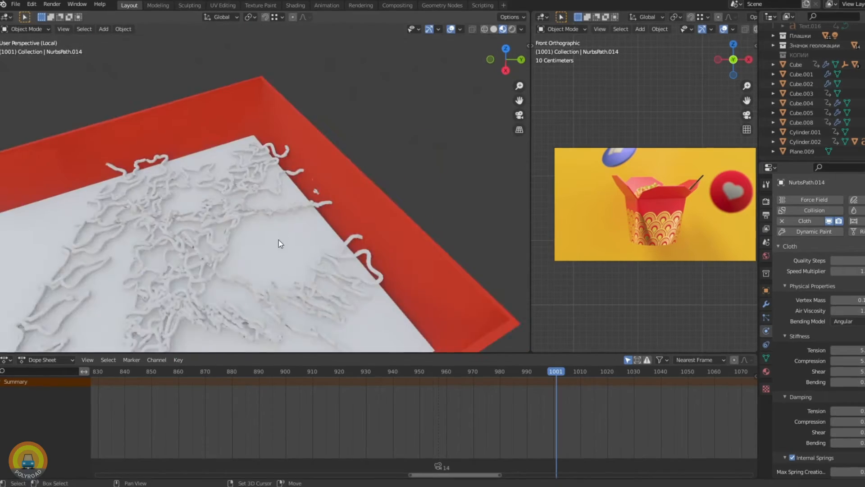
# Replay and scrub the simulation to check how the noodles pile up on the plane inside the box
pyautogui.scroll(4, 298, 228)
pyautogui.scroll(4, 303, 229)
pyautogui.click(170, 152)
pyautogui.press('space')
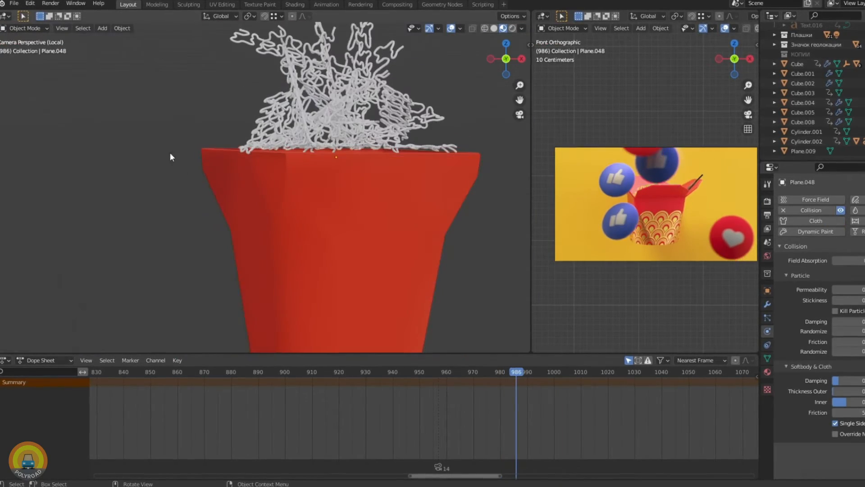
pyautogui.moveTo(520, 375); pyautogui.dragTo(624, 375)
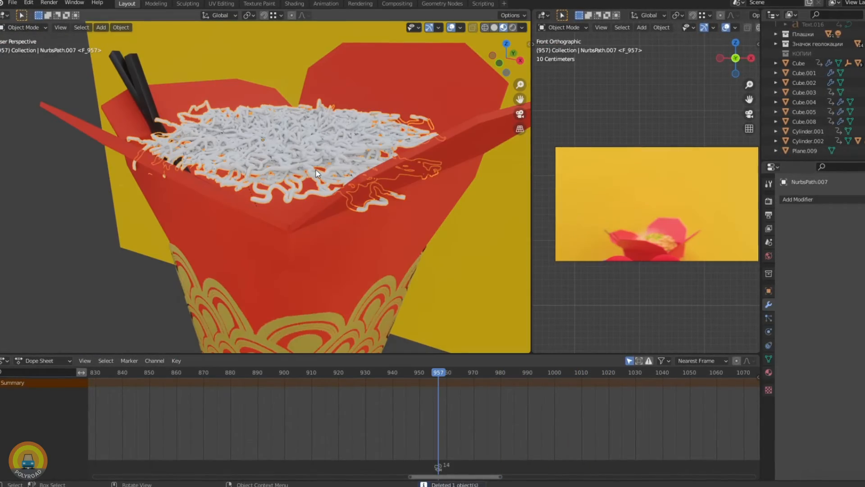
# Lower the noodle pile slightly along global Z inside the decorated box
pyautogui.click(315, 170)
pyautogui.press('g')
pyautogui.press('z')
pyautogui.click(318, 186)
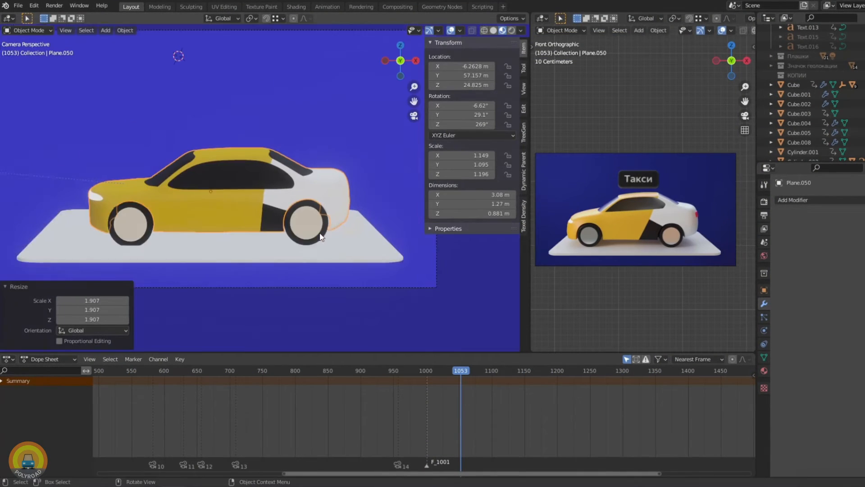
# Rotate the enlarged taxi body on its white platform to match the reference
pyautogui.press('r')
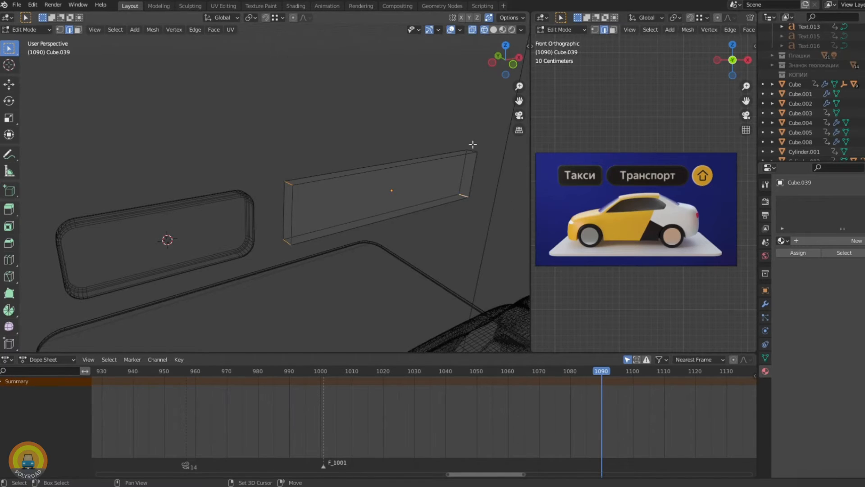
# At an earlier frame, move the black plate above the taxi along global Z, keyframe it and play the animation
pyautogui.press('KP_1')
pyautogui.hotkey('shift', 'z')
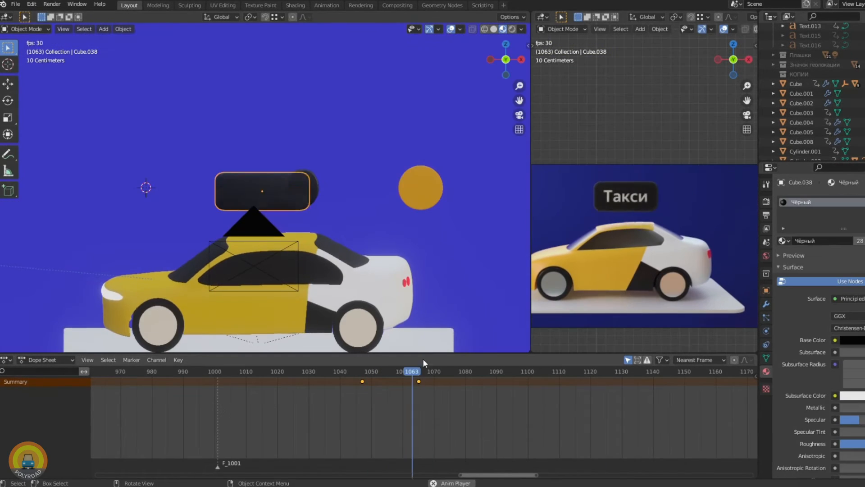
pyautogui.moveTo(415, 371); pyautogui.dragTo(388, 374)
pyautogui.press('g')
pyautogui.press('z')
pyautogui.click(277, 236)
pyautogui.press('i')
pyautogui.click(278, 236)
pyautogui.press('space')
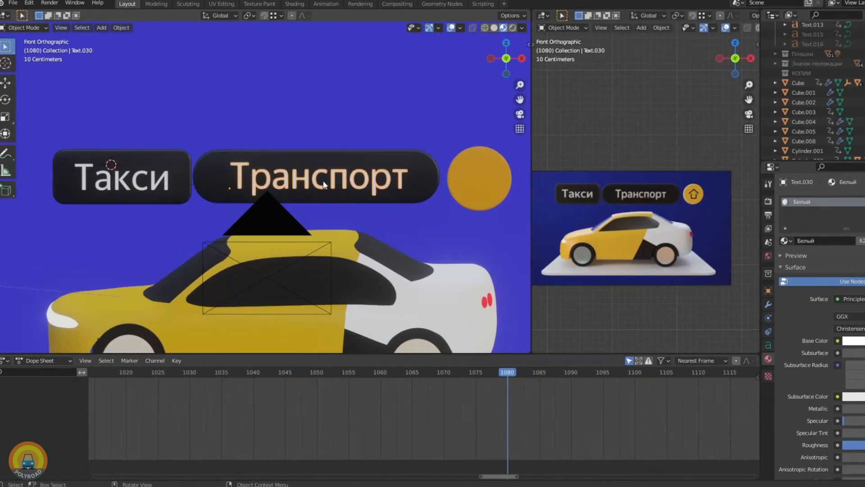
# Convert the "Транспорт" text object to a mesh
pyautogui.moveTo(288, 186); pyautogui.dragTo(342, 193, button='middle')
pyautogui.scroll(3, 287, 180)
pyautogui.rightClick(286, 170)
pyautogui.moveTo(285, 169)
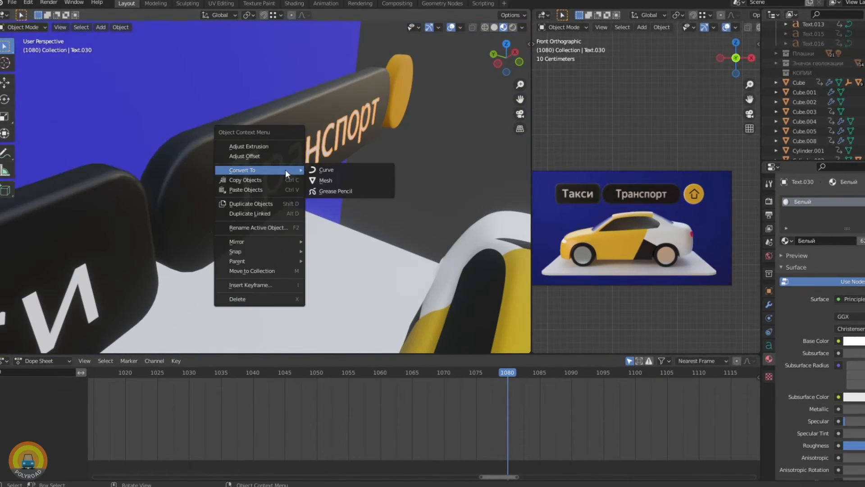
pyautogui.click(331, 181)
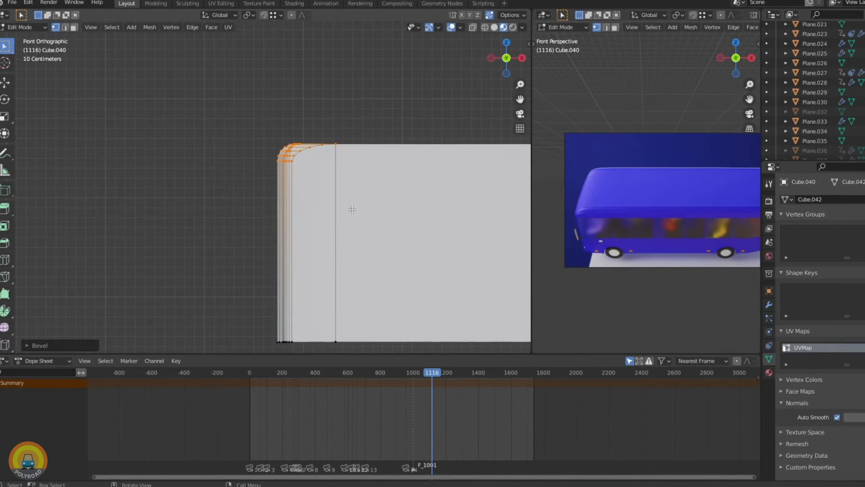
# Move an edge loop on the bus body's rounded front corner with proportional editing and extend the selection
pyautogui.moveTo(352, 209); pyautogui.dragTo(362, 201, button='middle')
pyautogui.press('Tab')
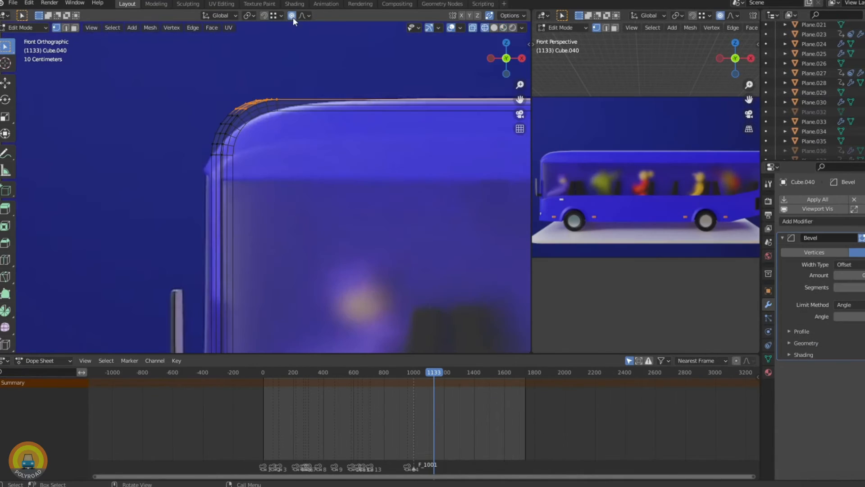
pyautogui.keyDown('alt'); pyautogui.click(226, 139); pyautogui.keyUp('alt')
pyautogui.press('g')
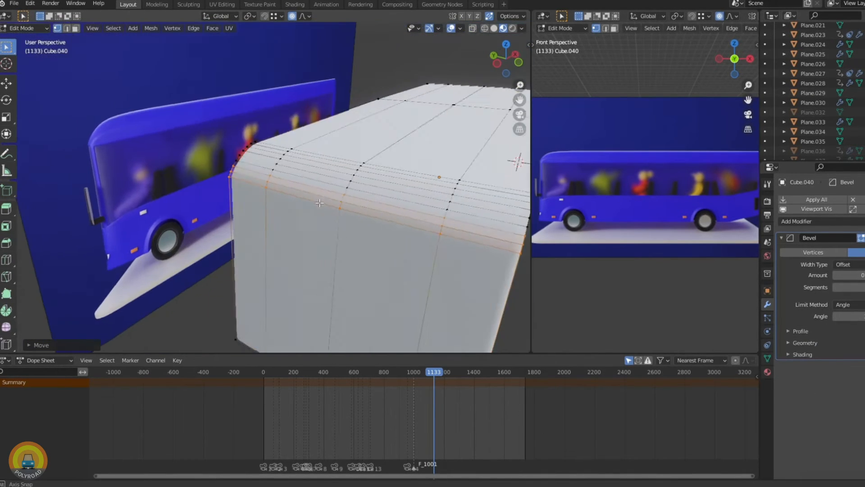
pyautogui.moveTo(392, 220); pyautogui.dragTo(441, 203, button='middle')
pyautogui.keyDown('shift'); pyautogui.click(325, 192); pyautogui.keyUp('shift')
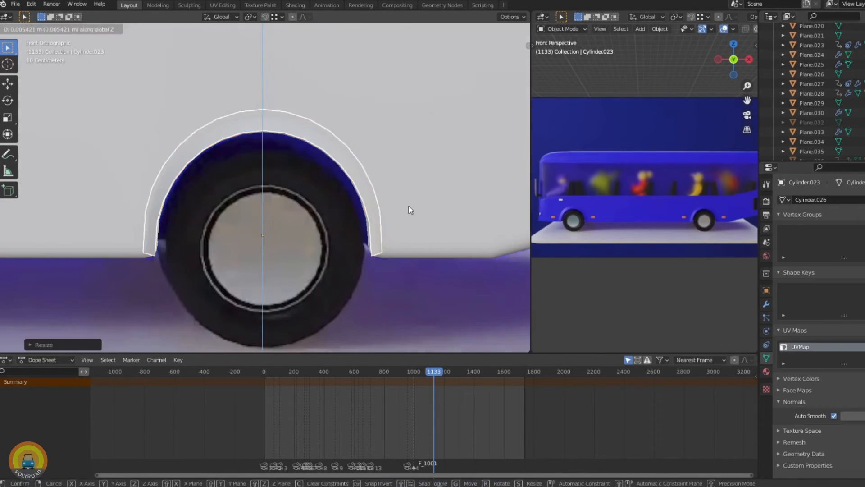
# Position the wheel arch over the bus wheel along global Z and use the copy command on it
pyautogui.moveTo(407, 207); pyautogui.dragTo(390, 246, button='middle')
pyautogui.hotkey('ctrl', 'c')
pyautogui.click(173, 281)
pyautogui.click(172, 294)
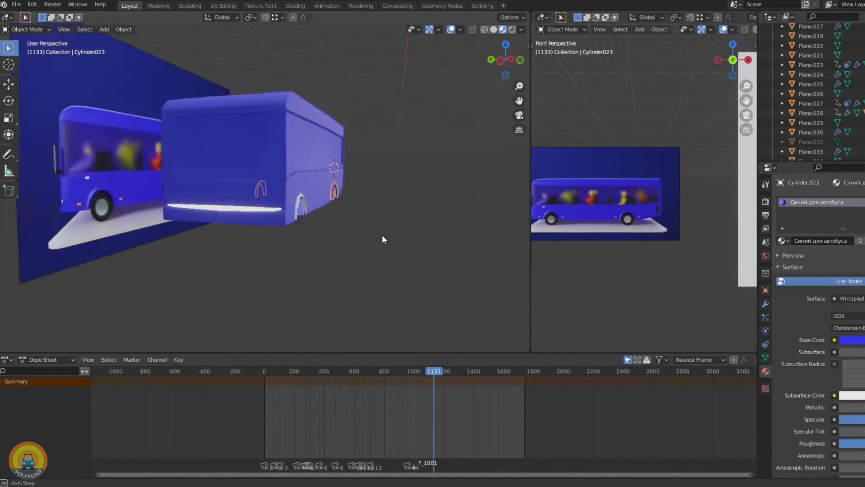
# Assign the "Синий для автобуса" material to the unpainted wheel arch of the bus
pyautogui.moveTo(382, 234); pyautogui.dragTo(317, 196, button='middle')
pyautogui.click(317, 196)
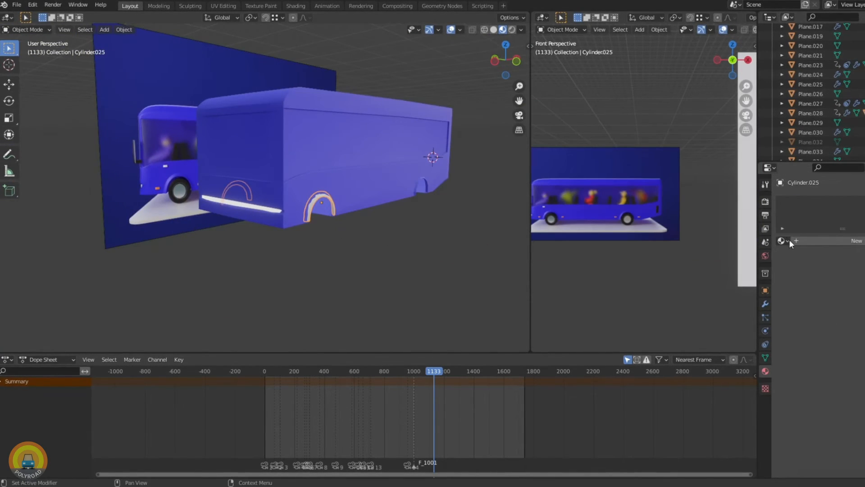
pyautogui.click(783, 241)
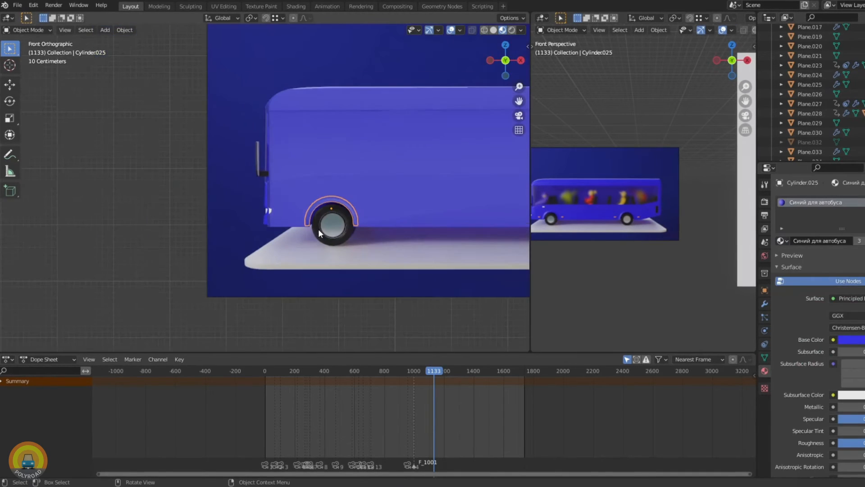
# Assign the "Чёрный 2" material to the white slats of the bus's rear side grille and check the result
pyautogui.click(783, 240)
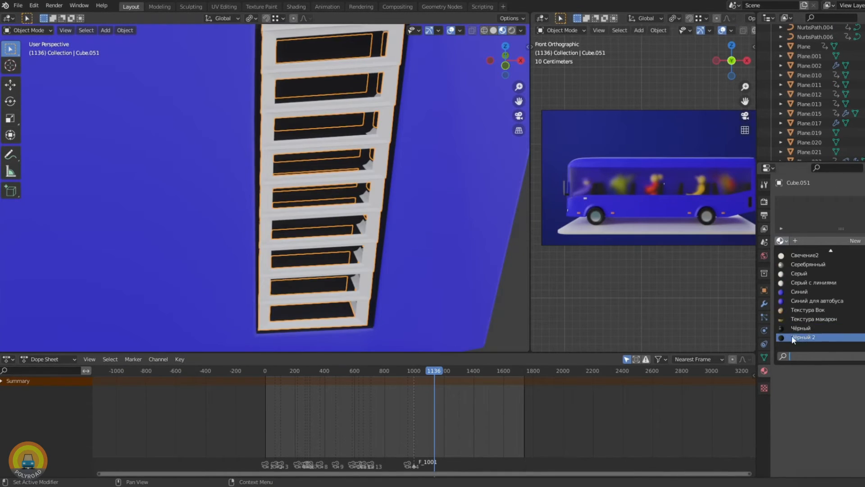
pyautogui.click(802, 337)
pyautogui.scroll(-5, 382, 187)
pyautogui.moveTo(382, 187); pyautogui.dragTo(358, 147, button='middle')
pyautogui.scroll(-3, 299, 174)
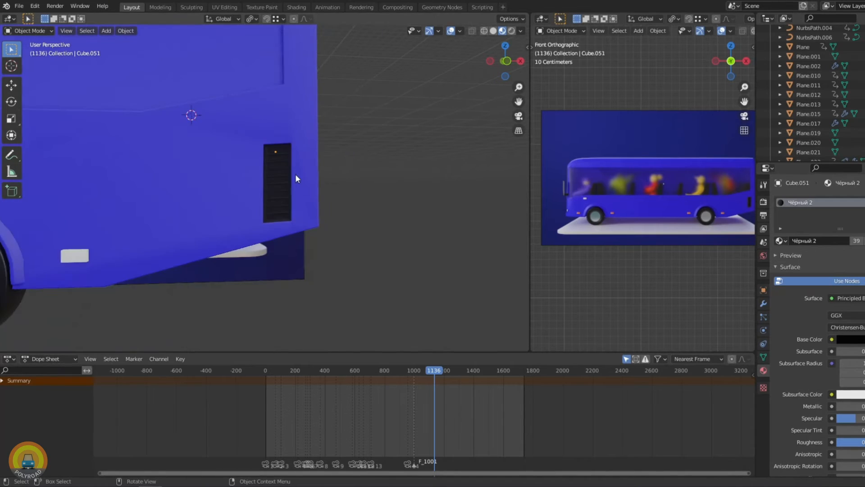
pyautogui.scroll(4, 327, 184)
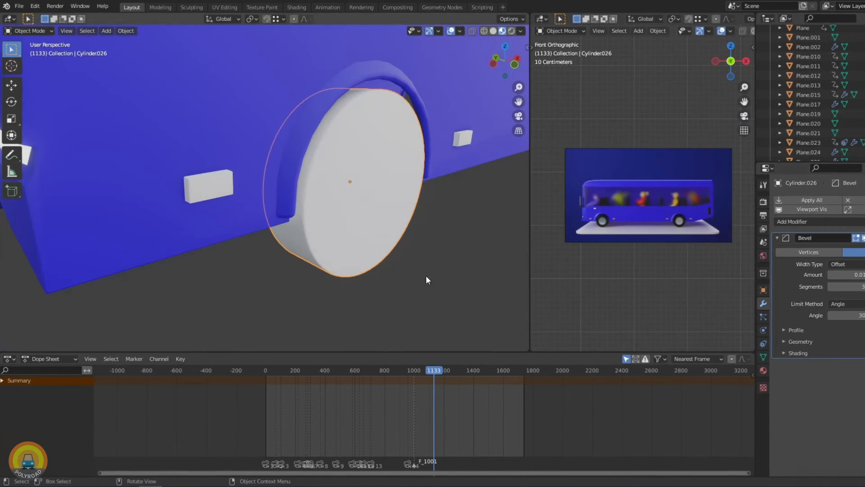
pyautogui.moveTo(429, 275); pyautogui.dragTo(353, 263, button='middle')
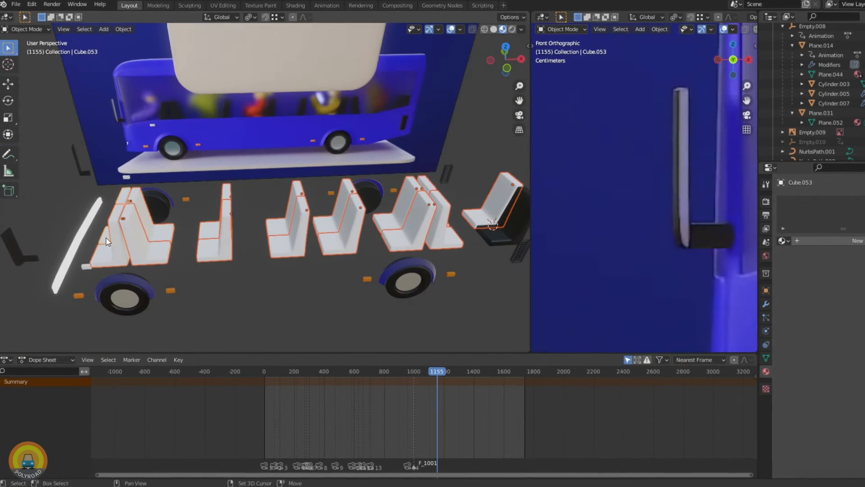
# Link the "Чёрный" material from the black rear seat to all the white bus seats
pyautogui.keyDown('shift'); pyautogui.click(507, 237); pyautogui.keyUp('shift')
pyautogui.hotkey('ctrl', 'l')
pyautogui.click(507, 238)
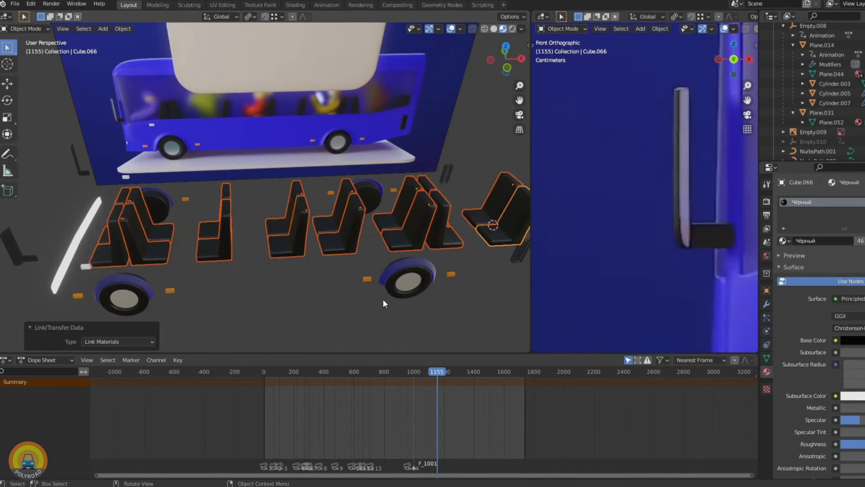
pyautogui.click(383, 297)
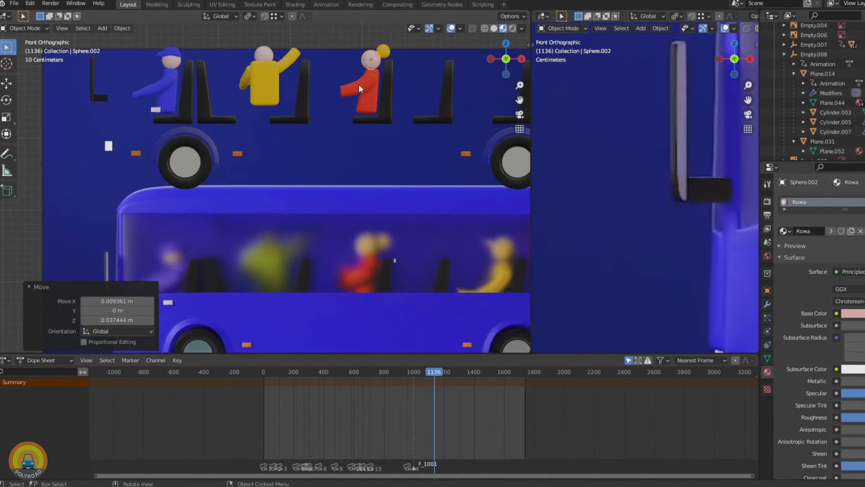
pyautogui.moveTo(153, 169); pyautogui.dragTo(219, 248)
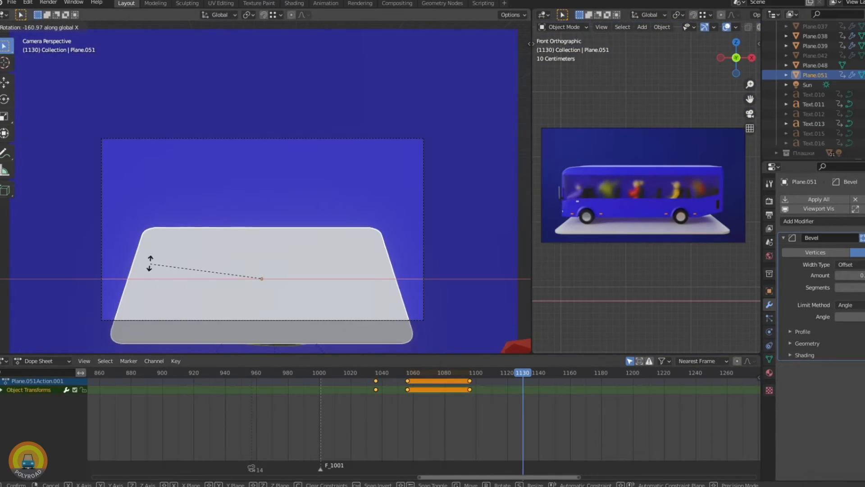
# Rotate the white platform plate about global X, keyframe it at frame 1130 and scrub the timeline to check the motion
pyautogui.click(157, 234)
pyautogui.press('i')
pyautogui.click(272, 247)
pyautogui.moveTo(473, 374); pyautogui.dragTo(520, 380)
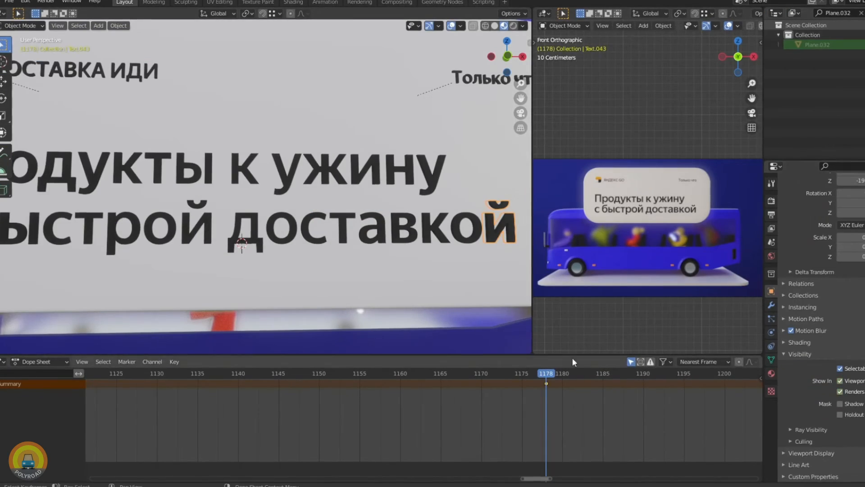
# Save the project and play back the bus scene through the camera
pyautogui.scroll(-8, 396, 198)
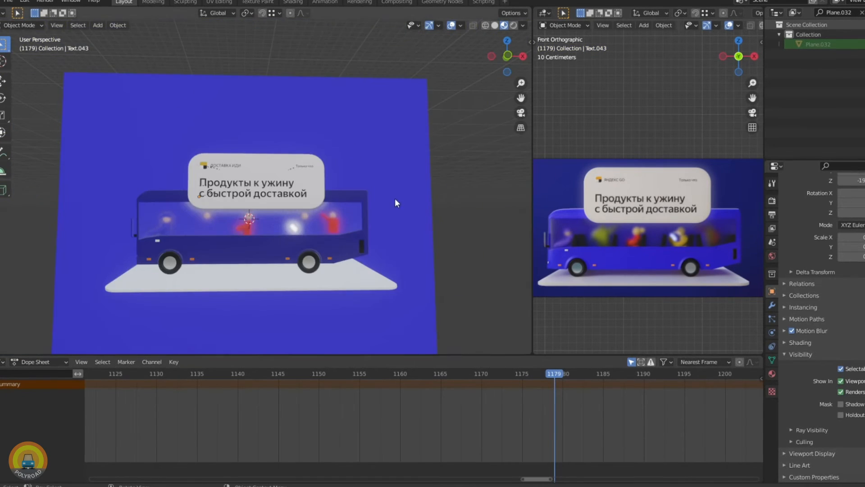
pyautogui.press('KP_0')
pyautogui.hotkey('ctrl', 's')
pyautogui.press('space')
pyautogui.click(307, 374)
pyautogui.click(306, 374)
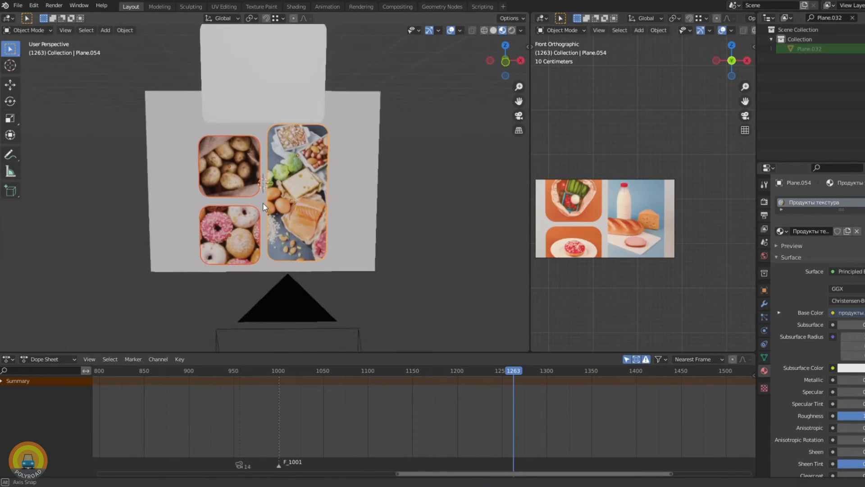
pyautogui.scroll(2, 265, 204)
pyautogui.keyDown('shift'); pyautogui.moveTo(267, 204); pyautogui.dragTo(389, 245, button='middle'); pyautogui.keyUp('shift')
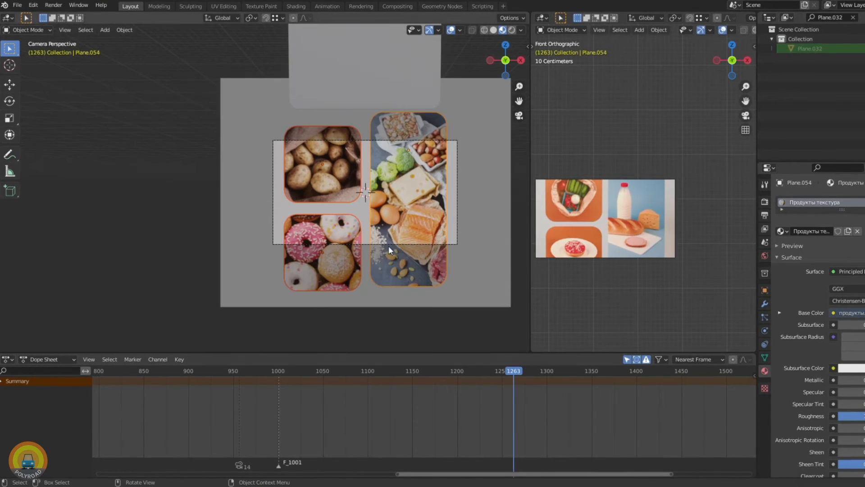
pyautogui.click(389, 245)
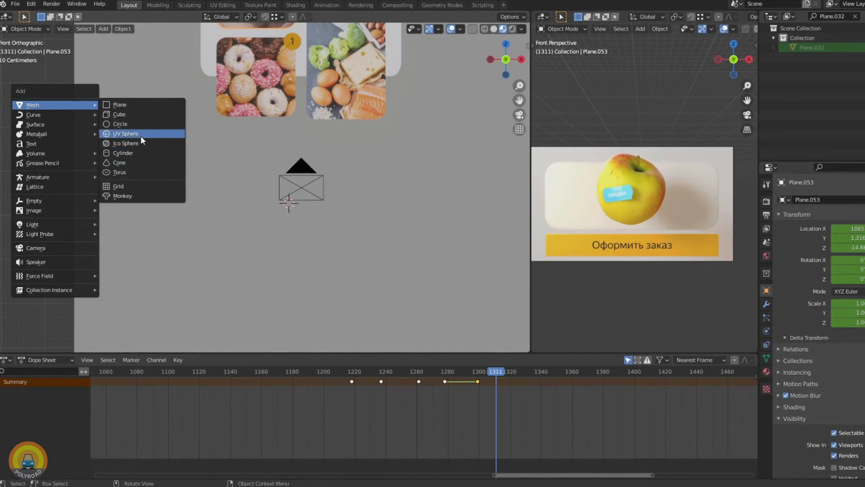
# Add a UV sphere with 32 segments, 16 rings and a 1 m radius below the product photo cards
pyautogui.click(141, 135)
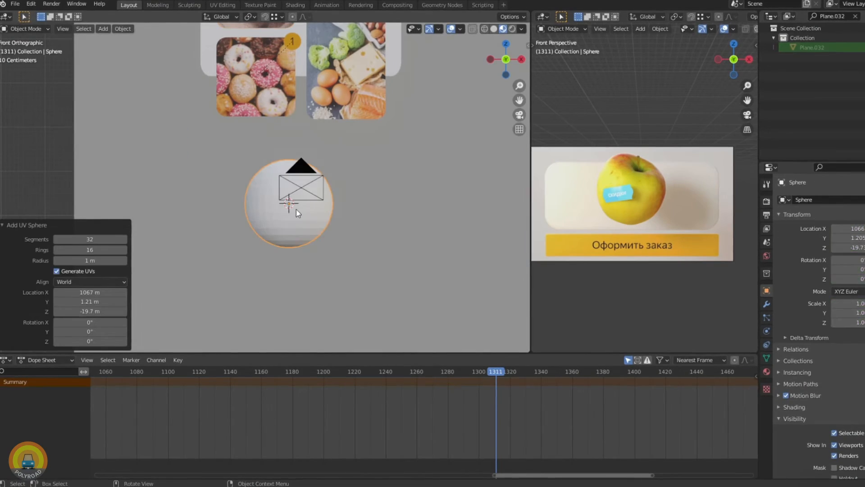
pyautogui.scroll(3, 335, 179)
pyautogui.moveTo(304, 169); pyautogui.dragTo(330, 212, button='middle')
# Move the sphere's top pole vertices along global Z with sharp proportional editing to shape the apple's hollow
pyautogui.press('Tab')
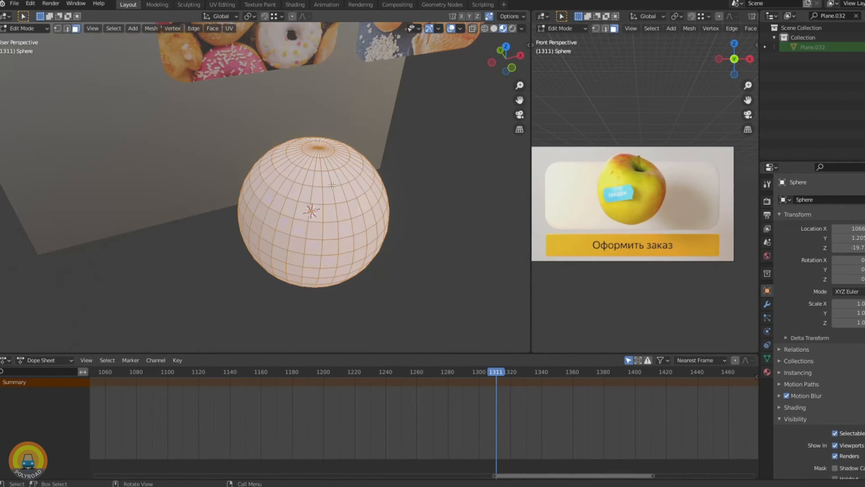
pyautogui.press('g')
pyautogui.press('z')
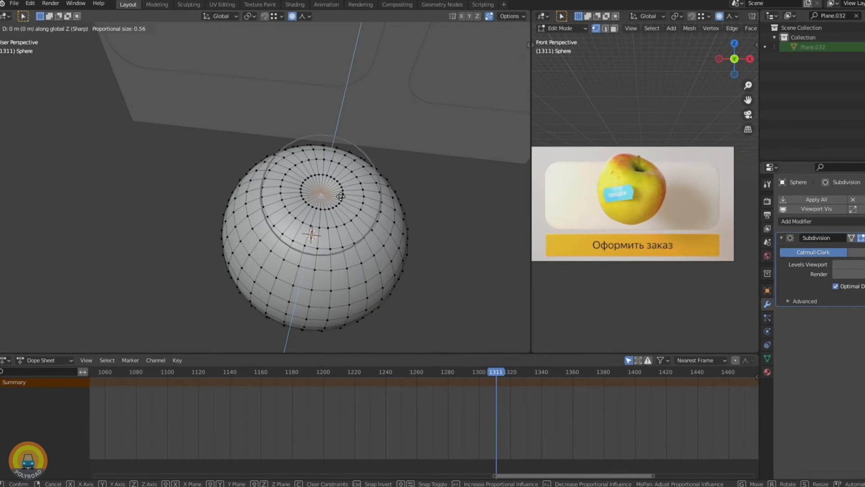
pyautogui.click(338, 210)
pyautogui.press('Tab')
pyautogui.moveTo(338, 210); pyautogui.dragTo(284, 188, button='middle')
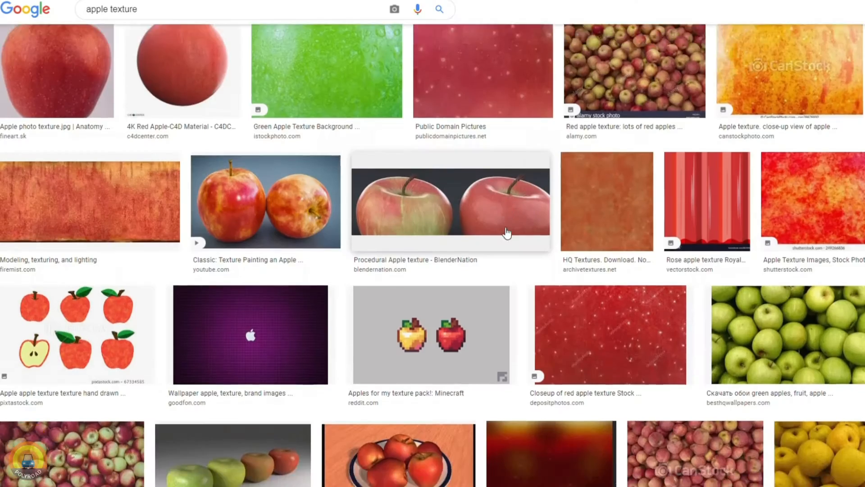
# Examine the Google image results for "apple texture" in the browser
pyautogui.scroll(-5, 505, 230)
pyautogui.scroll(6, 496, 229)
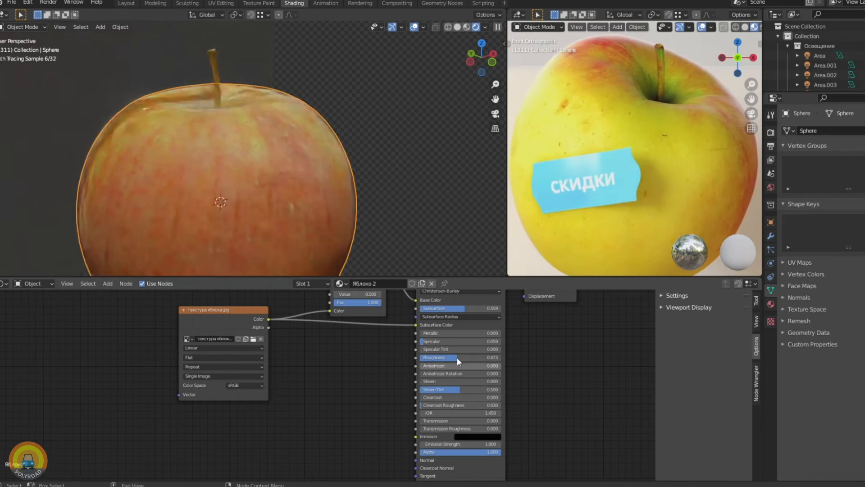
# Set the roughness of the "Яблоко 2" material to 0.664 and check the rendered apple from the camera
pyautogui.moveTo(457, 358); pyautogui.dragTo(473, 358)
pyautogui.moveTo(312, 196); pyautogui.dragTo(233, 197, button='middle')
pyautogui.press('KP_0')
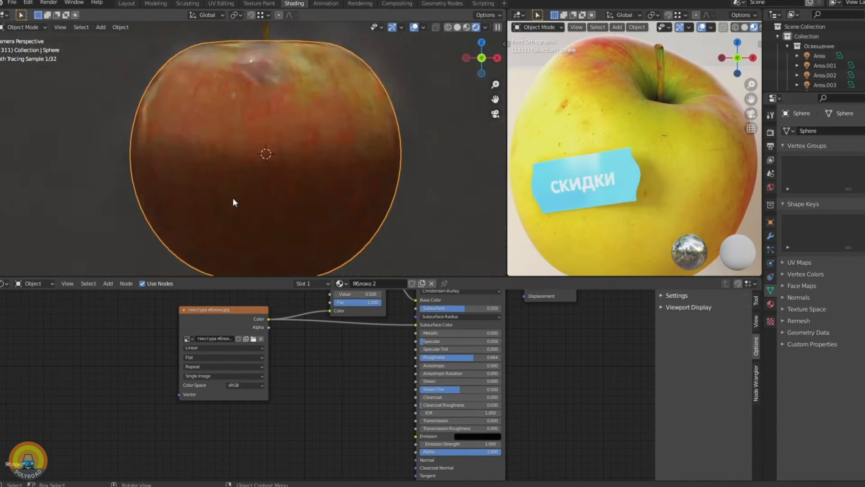
pyautogui.scroll(-3, 233, 197)
# Switch the viewport to material preview shading and examine the apple with its stem up close
pyautogui.click(466, 27)
pyautogui.moveTo(383, 90); pyautogui.dragTo(205, 86, button='middle')
pyautogui.scroll(6, 331, 126)
pyautogui.press('Home')
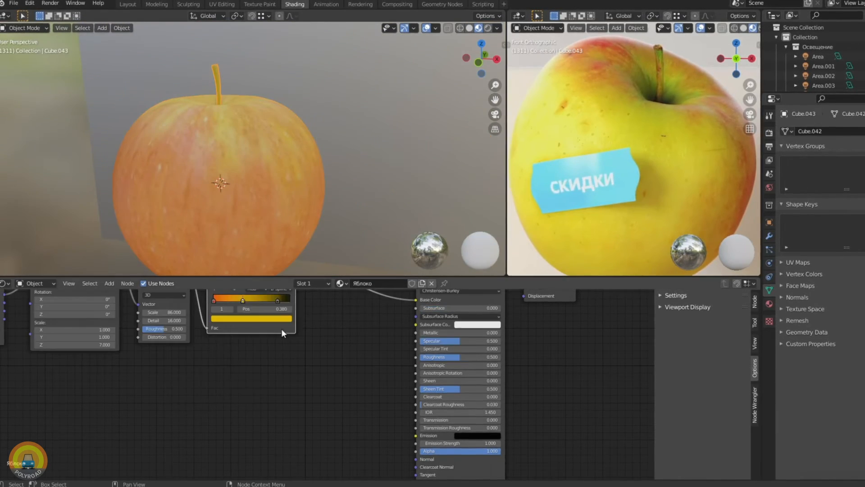
pyautogui.click(286, 387)
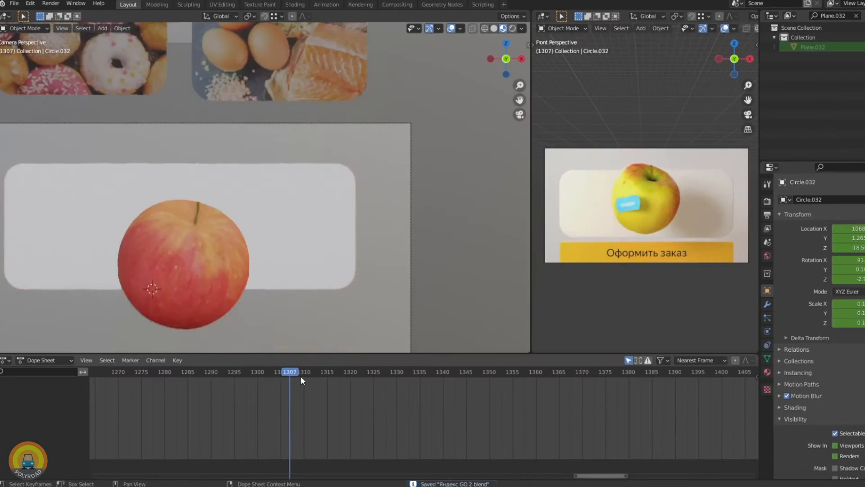
# Scrub from frame 1307 to 1325 to compare the apple and number badge animation with the reference
pyautogui.moveTo(301, 376); pyautogui.dragTo(375, 401)
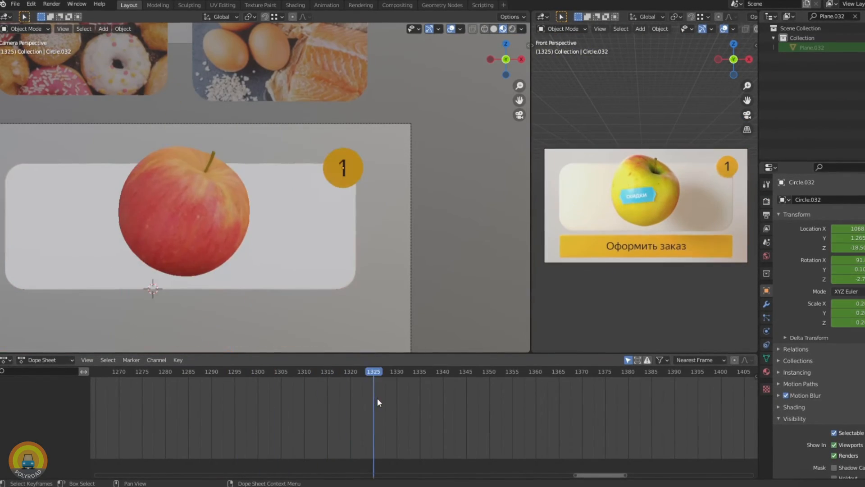
pyautogui.scroll(5, 620, 270)
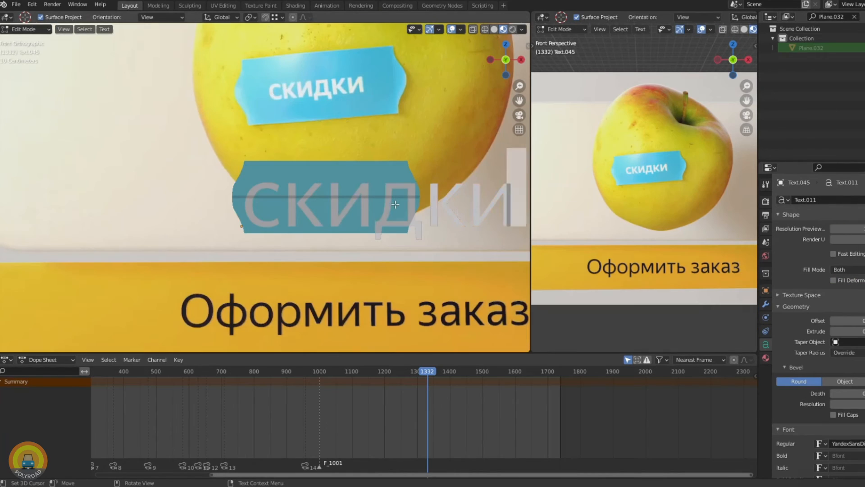
# Move the "СКИДКИ" text onto the blue sticker and open the options for adding a modifier to it
pyautogui.click(353, 190)
pyautogui.press('g')
pyautogui.click(765, 304)
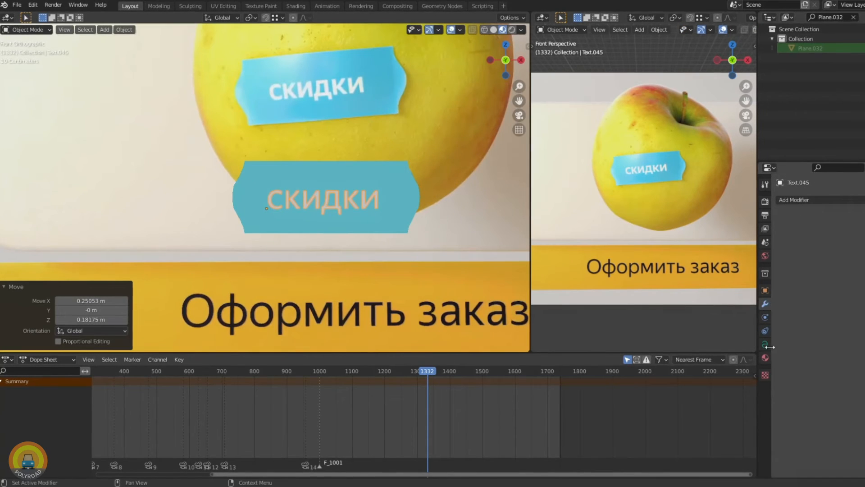
pyautogui.click(800, 264)
# Shift the curve below the sticker along global X and move the sticker's end vertices in shape key "Key 1"
pyautogui.press('g')
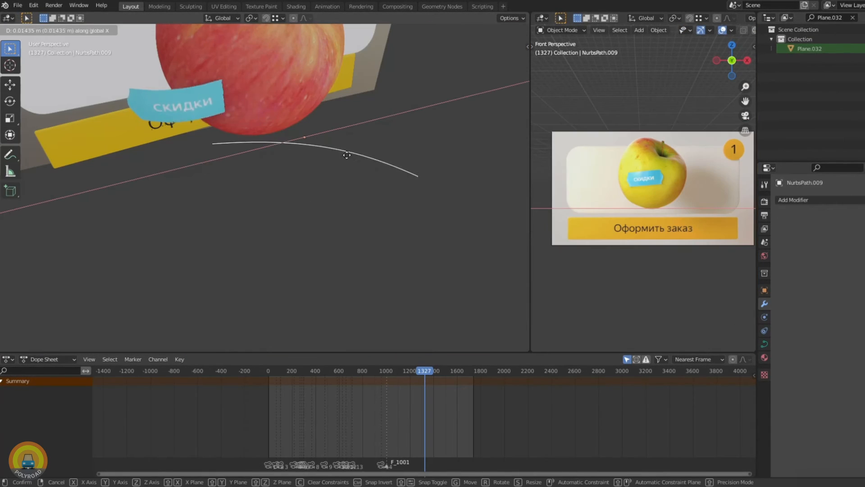
pyautogui.click(252, 171)
pyautogui.press('KP_0')
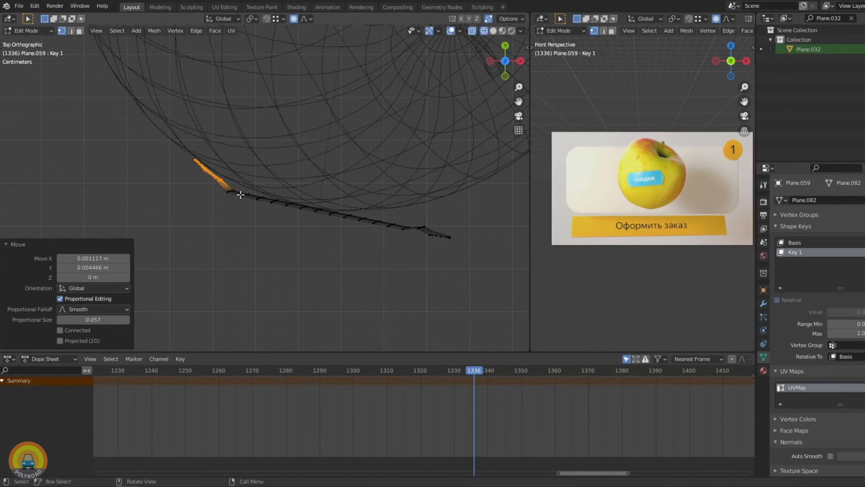
pyautogui.press('g')
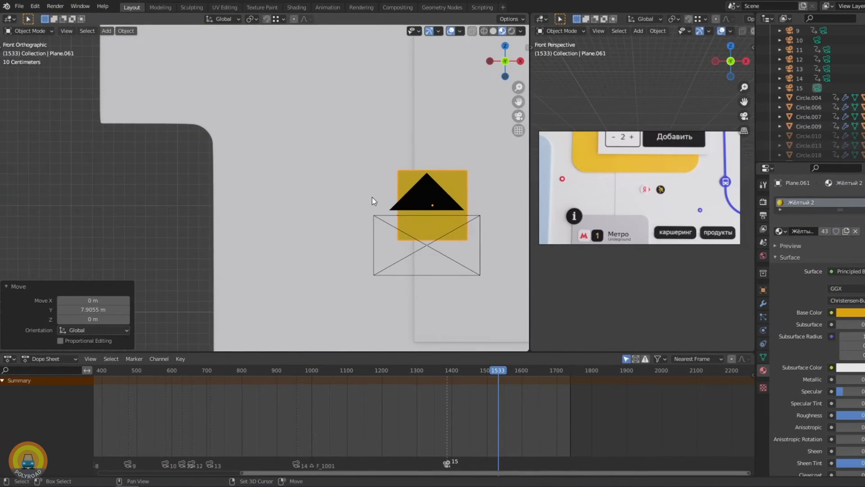
# Scale the yellow square plane along global X
pyautogui.press('s')
pyautogui.press('x')
pyautogui.click(491, 214)
pyautogui.scroll(-2, 473, 212)
# Position the smaller black button along global X and turn its face into a thin outline frame
pyautogui.press('g')
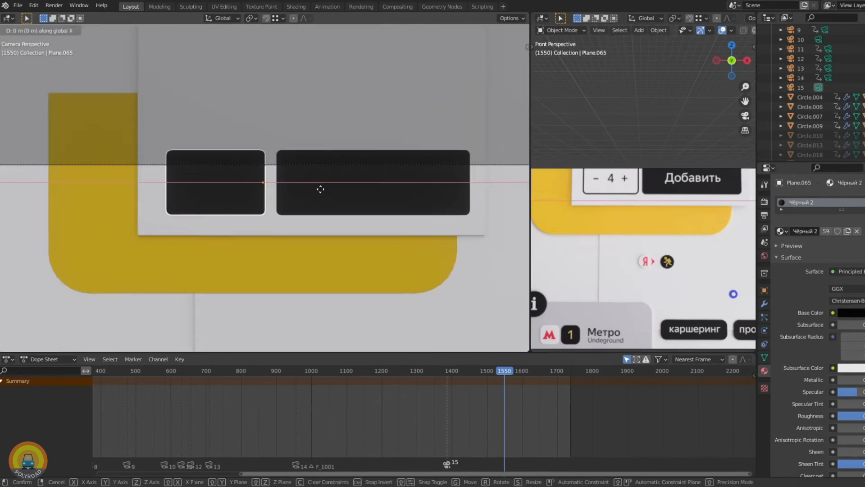
pyautogui.click(216, 171)
pyautogui.scroll(2, 338, 206)
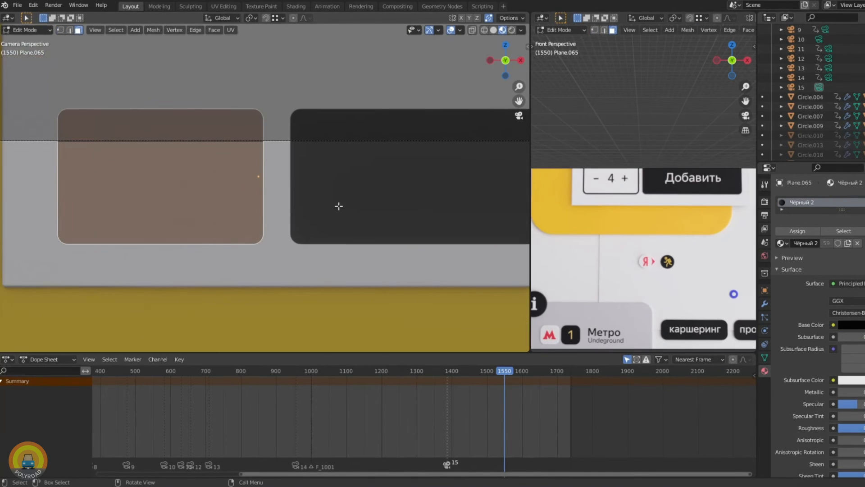
pyautogui.click(236, 193)
pyautogui.click(210, 140)
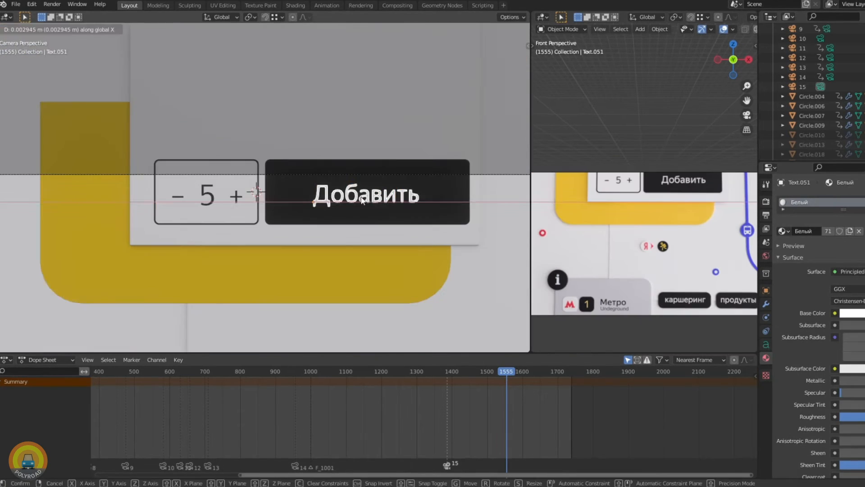
# Scale the "Добавить" text to 0.966 and reposition it on the black button
pyautogui.press('s')
pyautogui.click(438, 207)
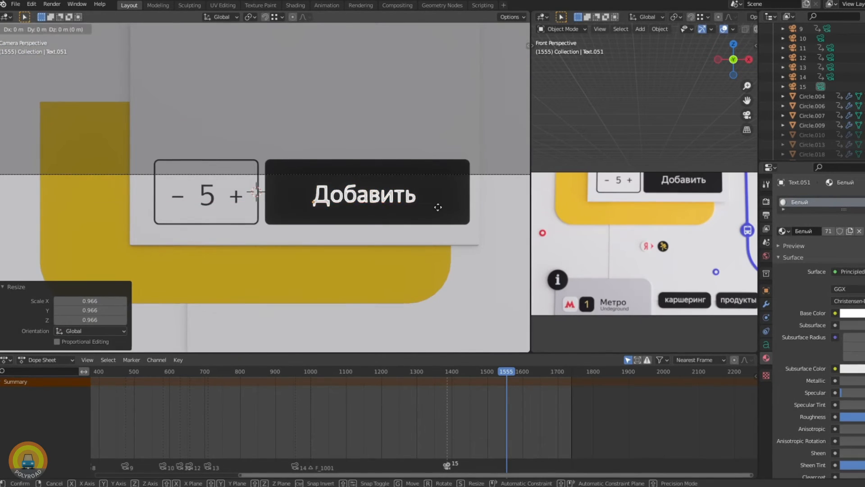
pyautogui.click(442, 211)
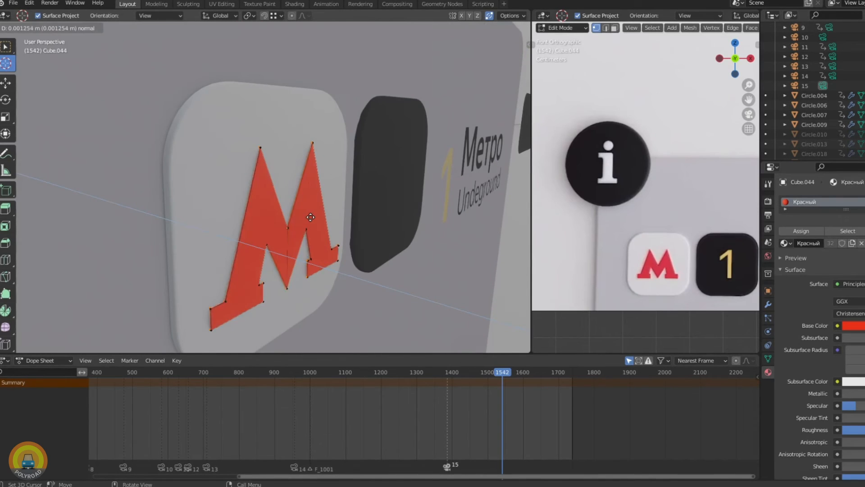
# Move the selected geometry of the red metro "М" logo along Y
pyautogui.press('g')
pyautogui.press('y')
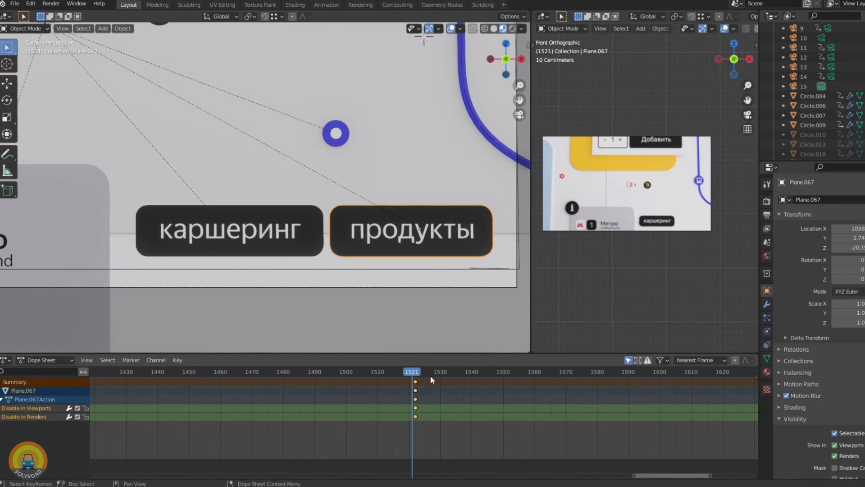
# Switch off the "продукты" plate's viewport display at frame 1521, and scrub the timeline onward from frame 1461
pyautogui.click(834, 445)
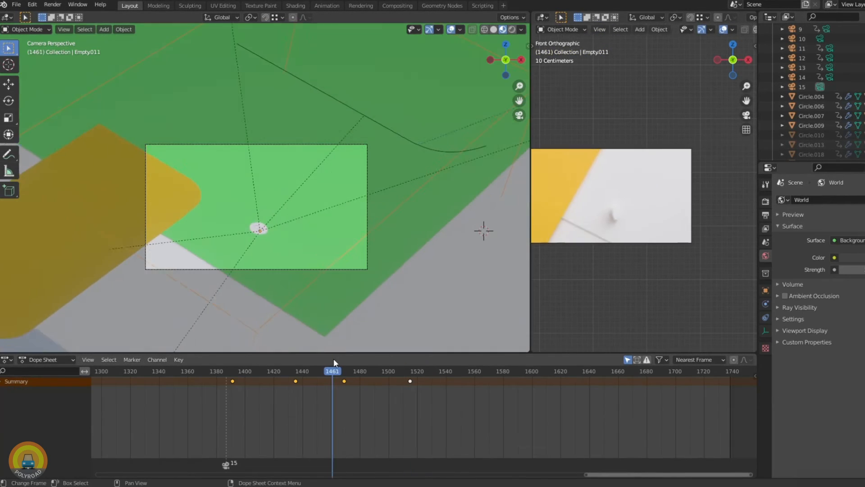
pyautogui.moveTo(333, 359); pyautogui.dragTo(400, 354)
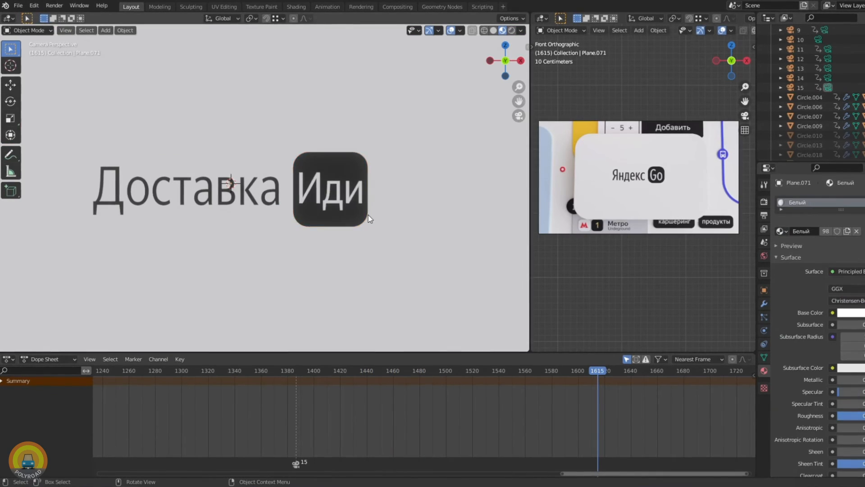
# Resize the selected plane of the "Доставка Иди" logo card and shift it along global X
pyautogui.scroll(3, 490, 221)
pyautogui.press('s')
pyautogui.click(480, 217)
pyautogui.press('g')
pyautogui.press('x')
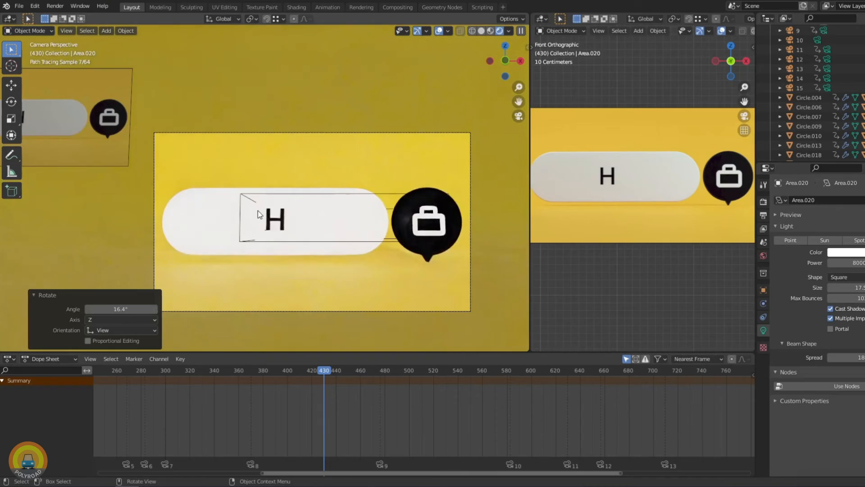
# Inspect the area light by the white "Н" pill from an angle and open its power value for editing
pyautogui.scroll(-2, 258, 210)
pyautogui.moveTo(254, 230); pyautogui.dragTo(300, 247, button='middle')
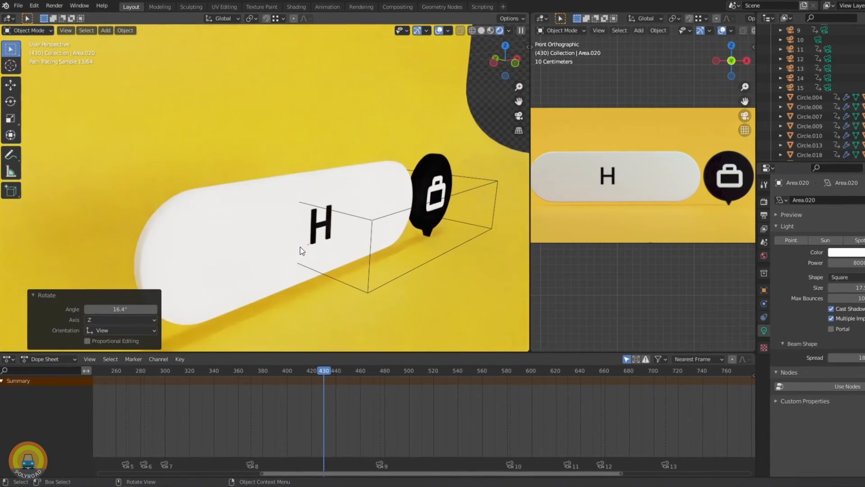
pyautogui.click(853, 263)
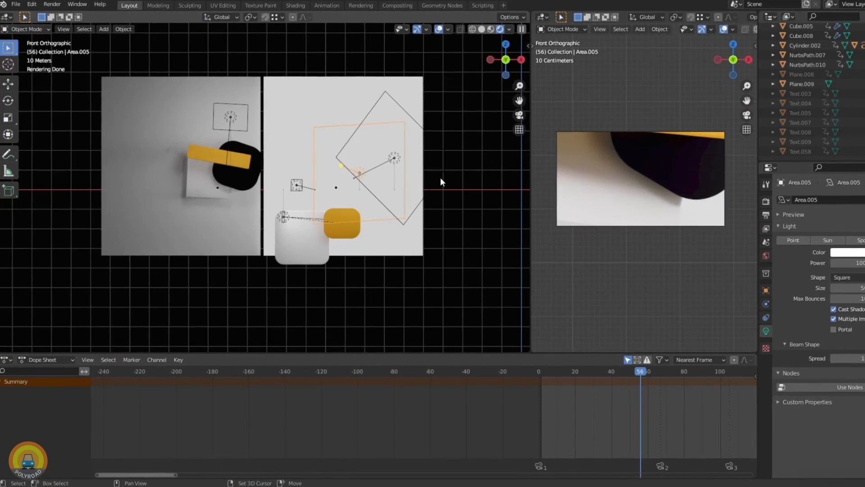
# Duplicate the area light about 84 m along negative X to the grey backdrop, rotate it 21.3° from above and check the camera view
pyautogui.hotkey('shift', 'd')
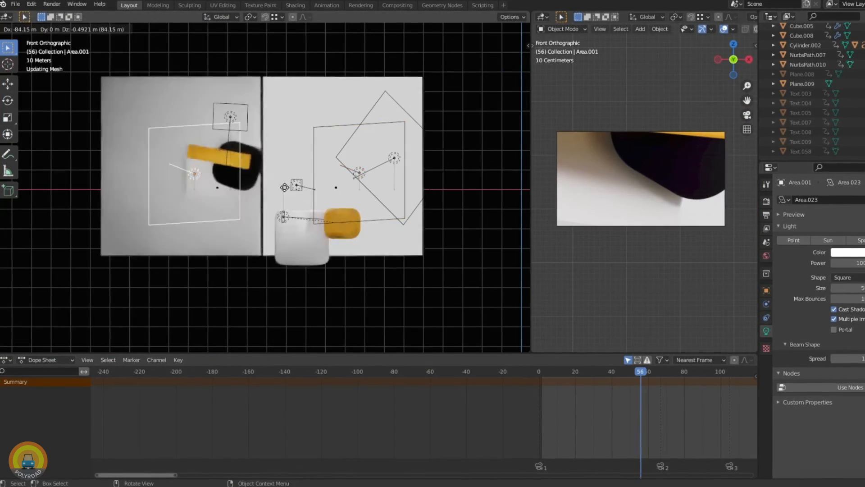
pyautogui.click(285, 183)
pyautogui.press('KP_7')
pyautogui.press('r')
pyautogui.click(285, 198)
pyautogui.press('KP_0')
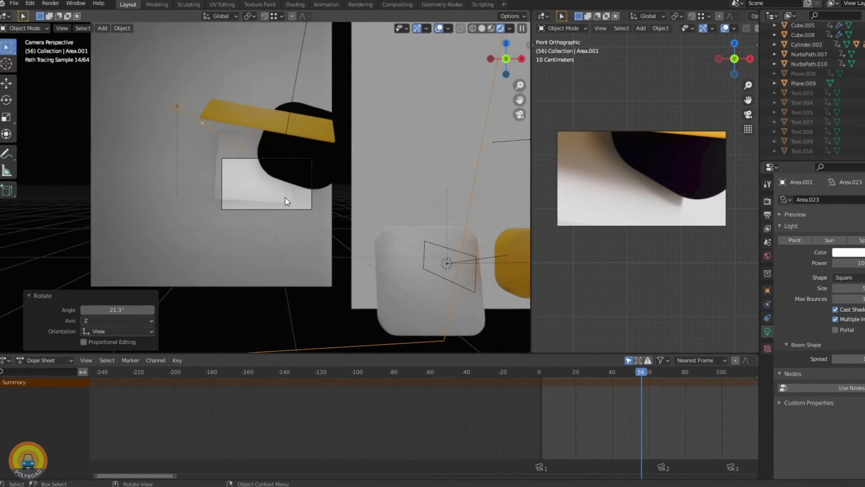
# Move the backdrop area light 2.5776 m in X and -5.1397 m in Z, then 1.8444 m in X and -13.218 m in Y, and return to the timeline's start
pyautogui.press('g')
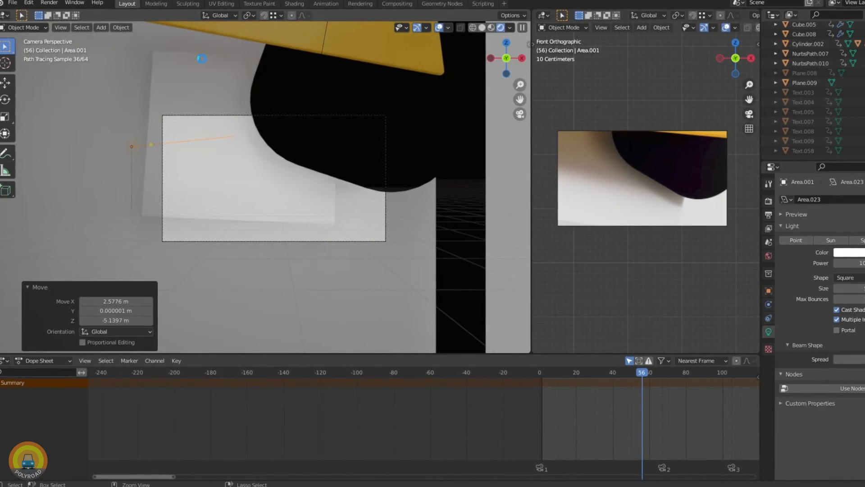
pyautogui.moveTo(252, 180); pyautogui.dragTo(321, 202, button='middle')
pyautogui.scroll(-4, 320, 193)
pyautogui.press('KP_7')
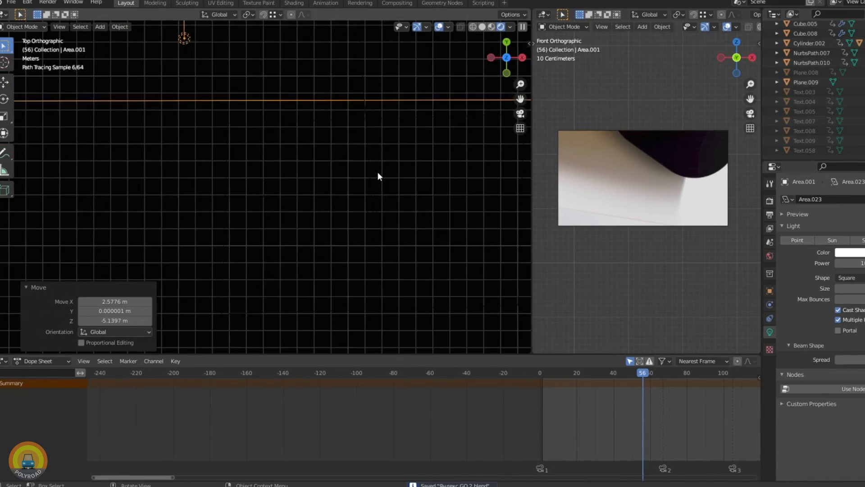
pyautogui.scroll(-10, 347, 165)
pyautogui.press('KP_0')
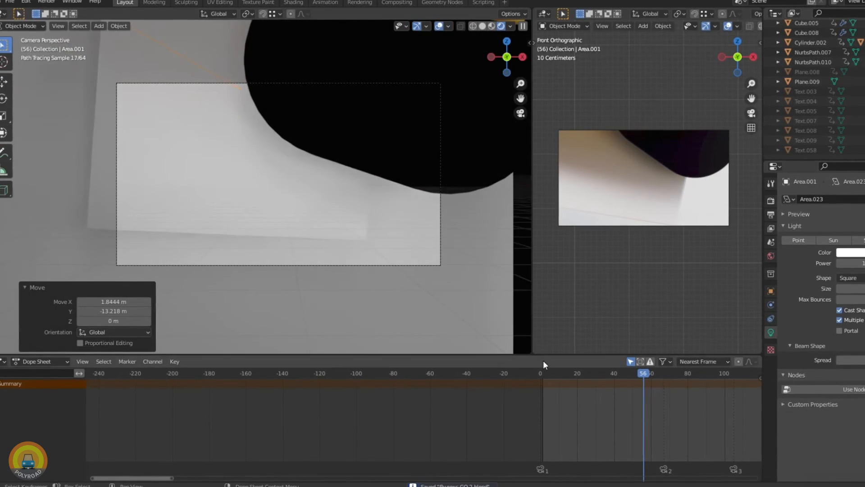
pyautogui.click(544, 374)
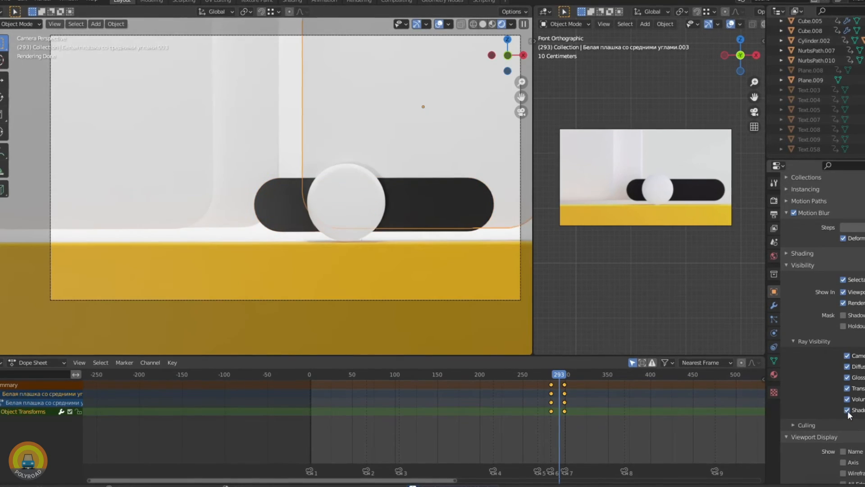
# Switch off shadow ray visibility for the selected white medium-cornered plate at frame 293
pyautogui.click(848, 410)
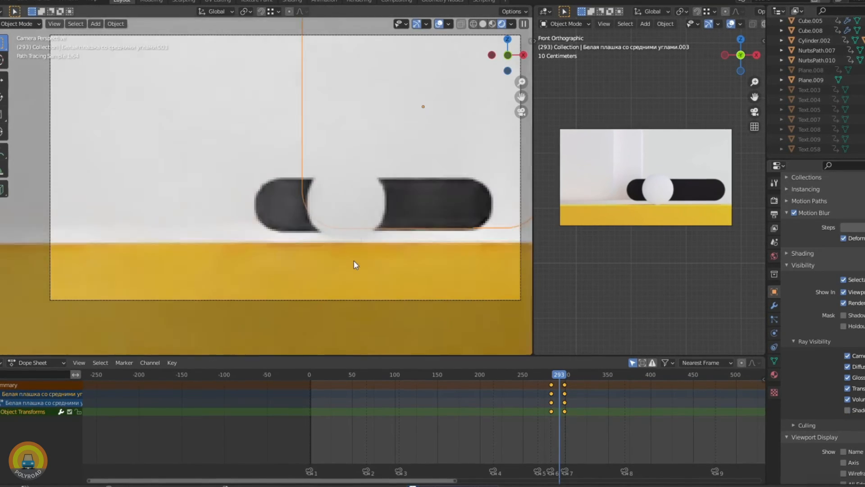
pyautogui.scroll(-3, 310, 180)
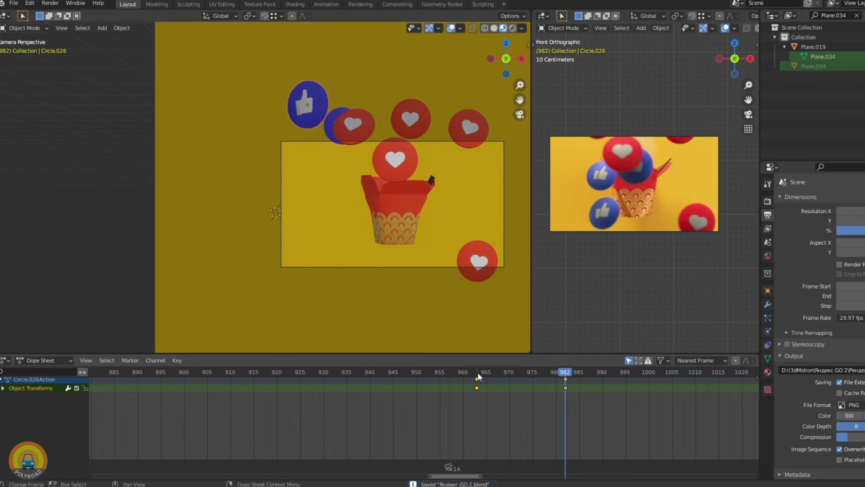
# Scrub the box with like and heart icons around frame 982, and inspect the "Такси" and "Транспорт" plates at frame 1080 from an angle
pyautogui.moveTo(614, 372); pyautogui.dragTo(524, 376)
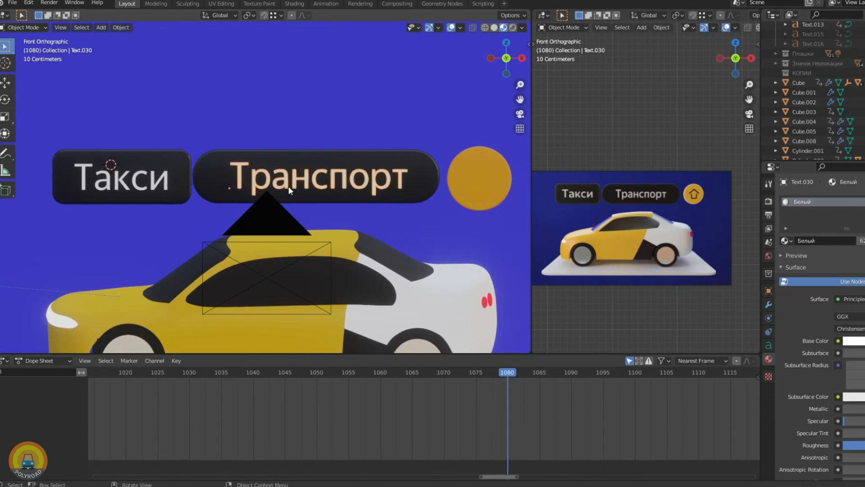
pyautogui.moveTo(289, 186); pyautogui.dragTo(336, 199, button='middle')
pyautogui.keyDown('ctrl'); pyautogui.moveTo(336, 200); pyautogui.dragTo(287, 170, button='middle'); pyautogui.keyUp('ctrl')
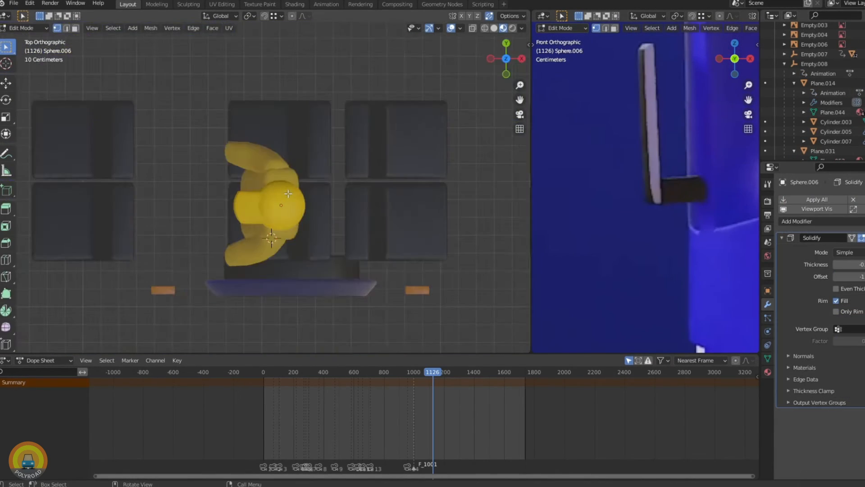
# Box-select the end vertices of the seated yellow figure's arms, and open the object options for the grey tablet in front of it
pyautogui.scroll(3, 270, 217)
pyautogui.moveTo(153, 169); pyautogui.dragTo(226, 240)
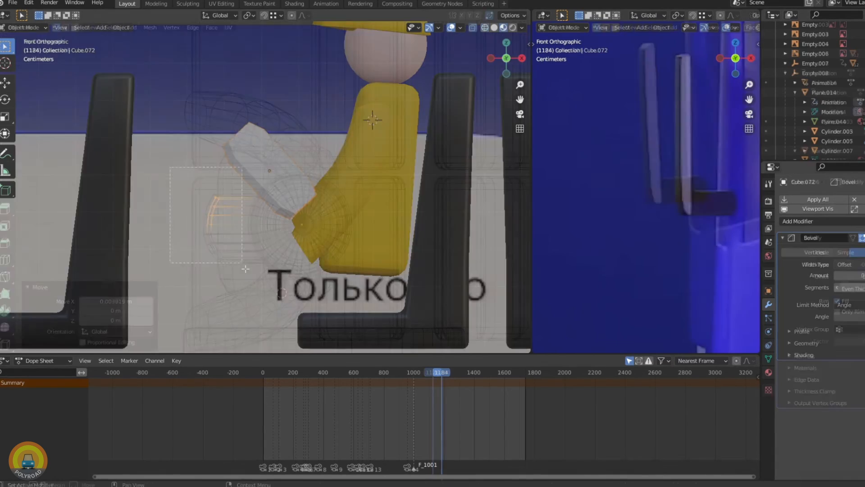
pyautogui.rightClick(277, 177)
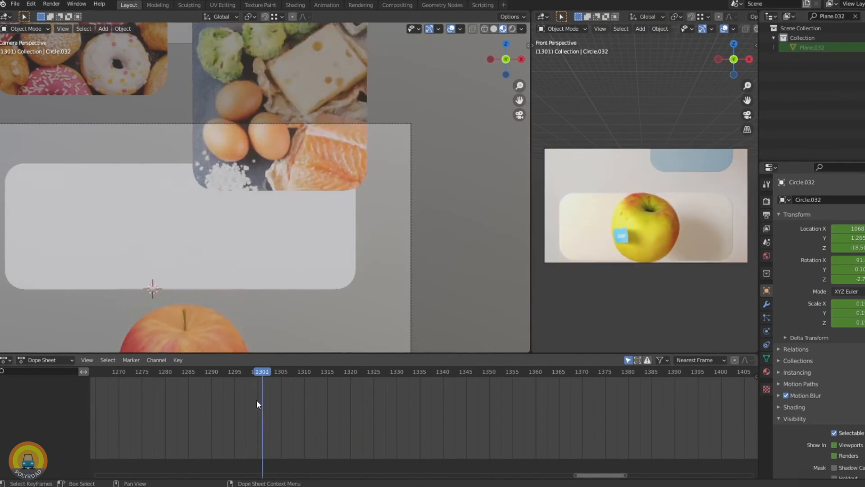
# Scrub the apple card animation onward from frame 1301 to compare it with the reference video
pyautogui.moveTo(256, 399); pyautogui.dragTo(396, 394)
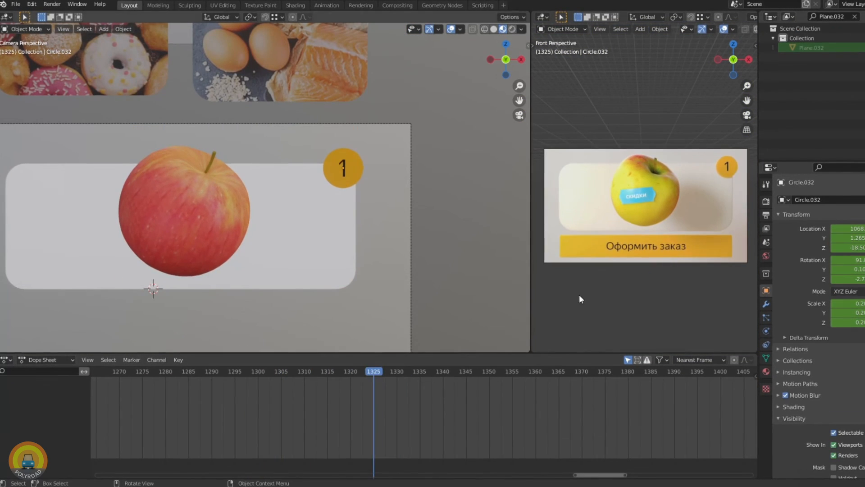